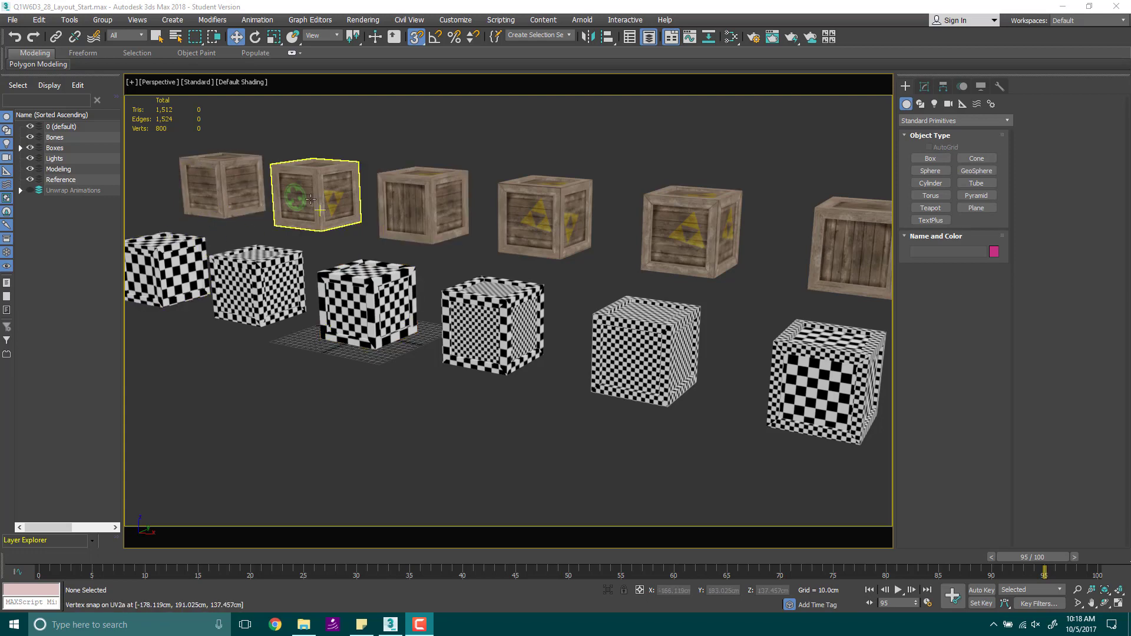
Step: Examine the checker patterns on the row of checkered boxes, from the first box to the fifth
middle_drag(312, 200, 479, 229)
scroll(475, 231, up, 5)
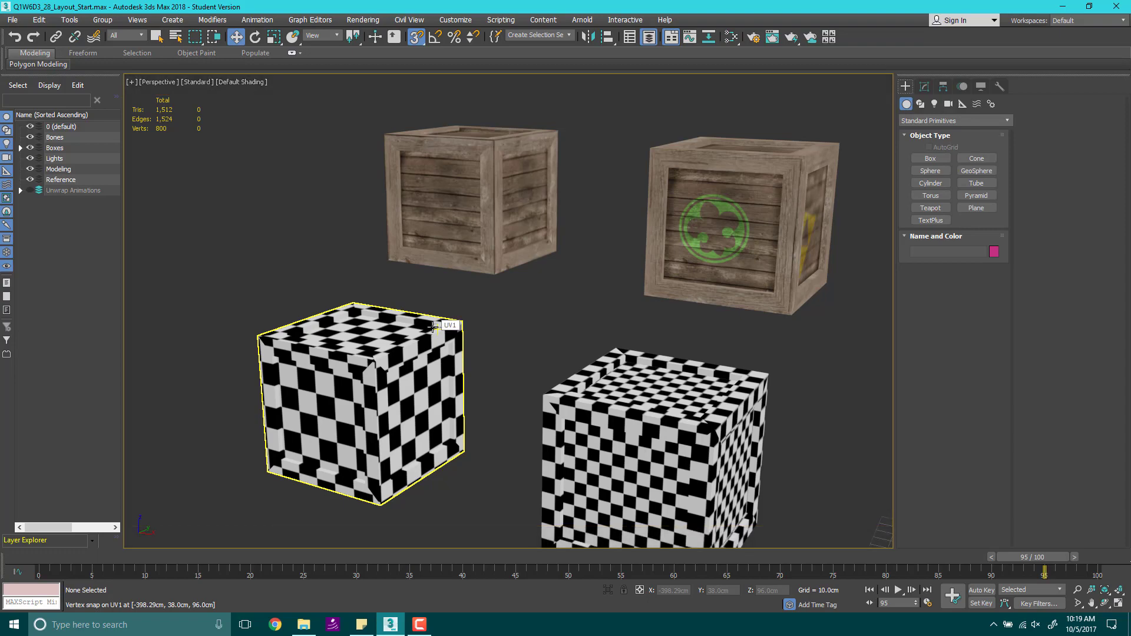
middle_drag(512, 312, 565, 281)
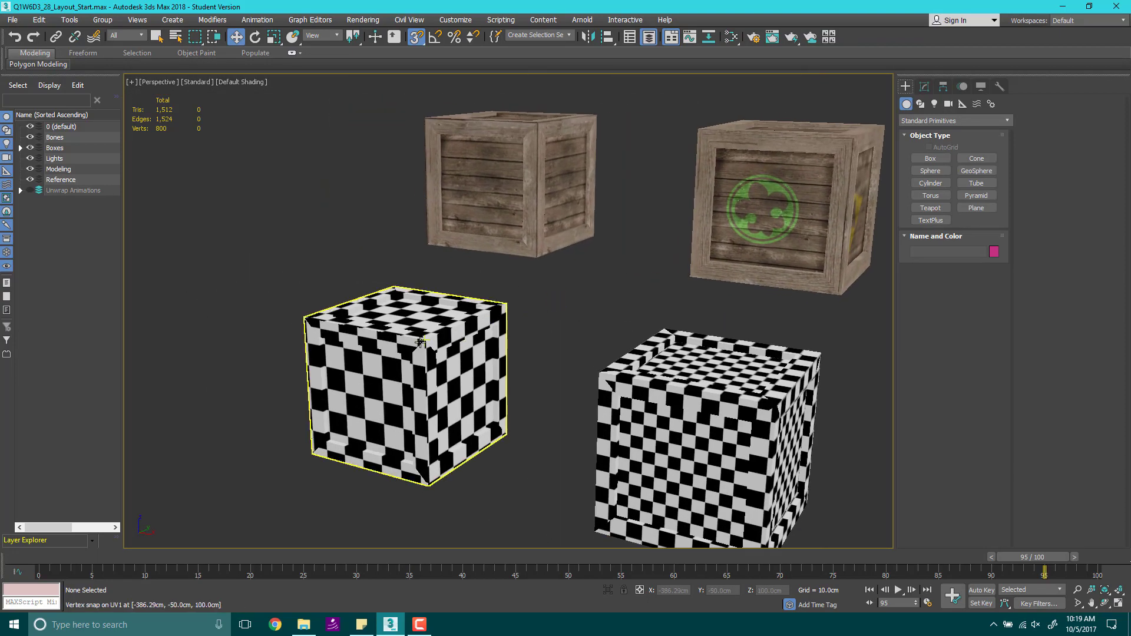
middle_drag(564, 362, 413, 267)
scroll(469, 301, down, 3)
middle_drag(611, 316, 330, 262)
middle_drag(719, 339, 375, 257)
middle_drag(828, 333, 565, 331)
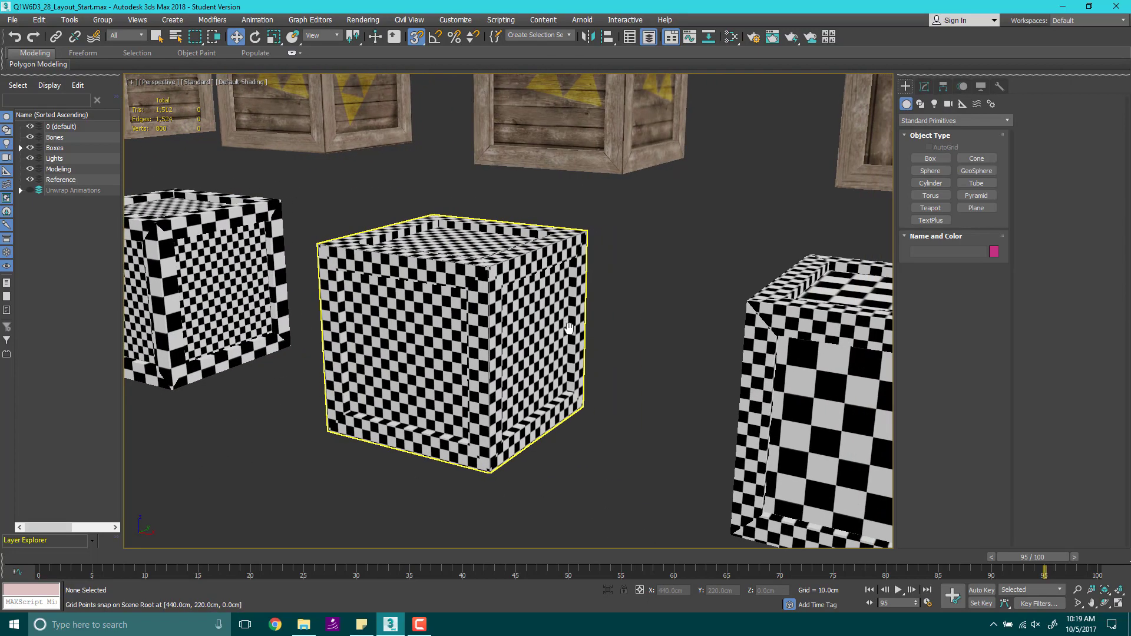
scroll(567, 331, down, 3)
middle_drag(283, 286, 917, 419)
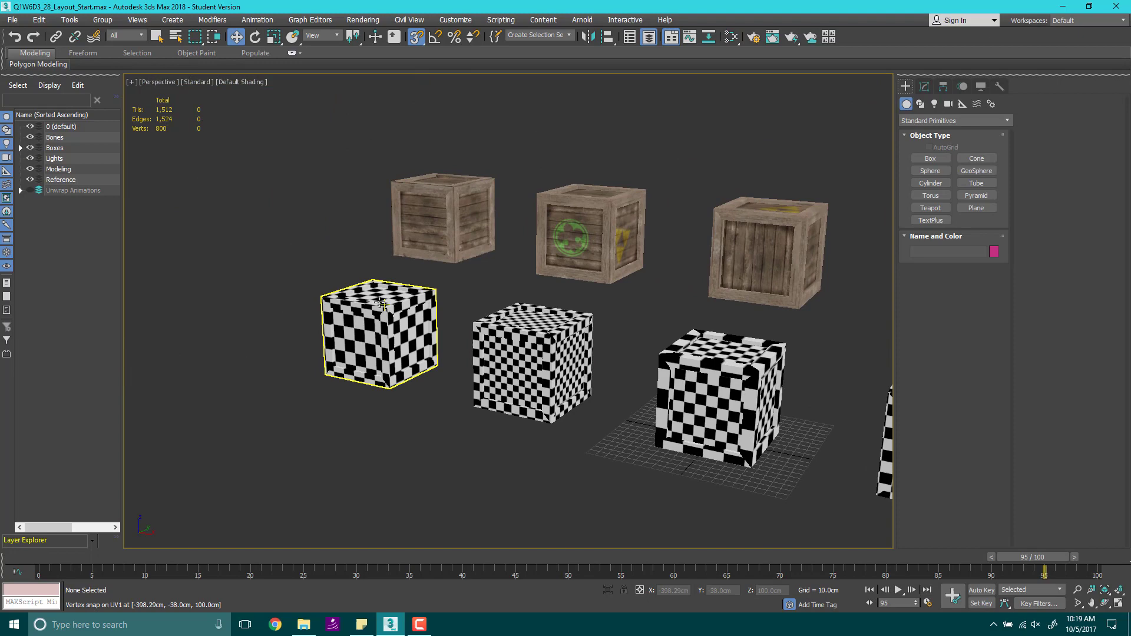
Step: Compare the checker density of the third and fourth checkered boxes with that of the fifth box
middle_drag(742, 342, 450, 241)
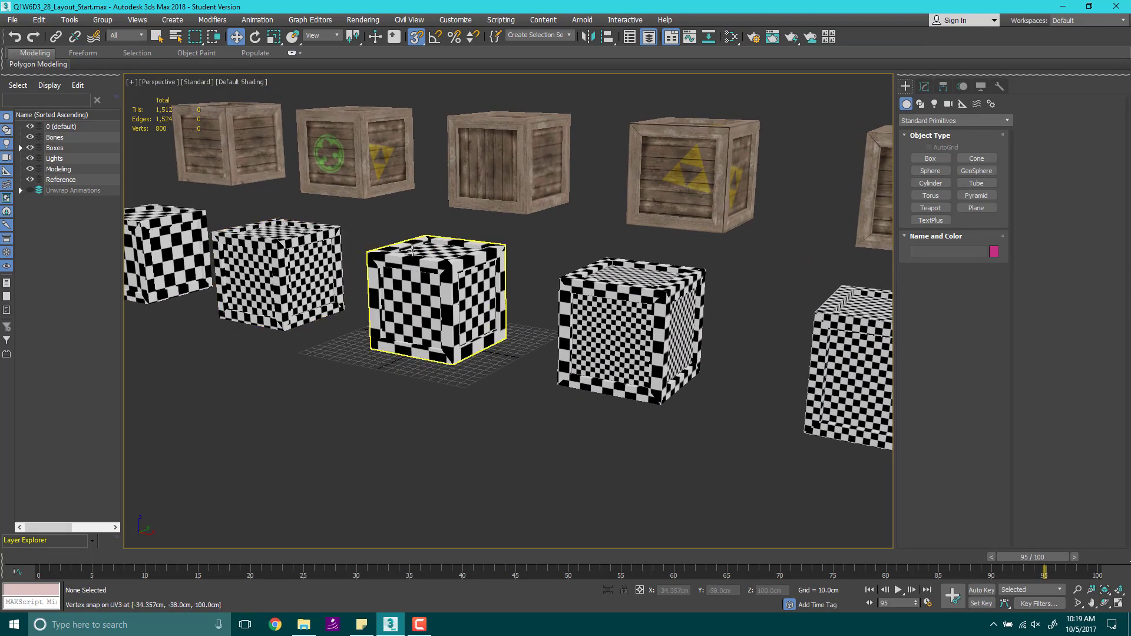
middle_drag(668, 318, 428, 254)
scroll(625, 300, up, 3)
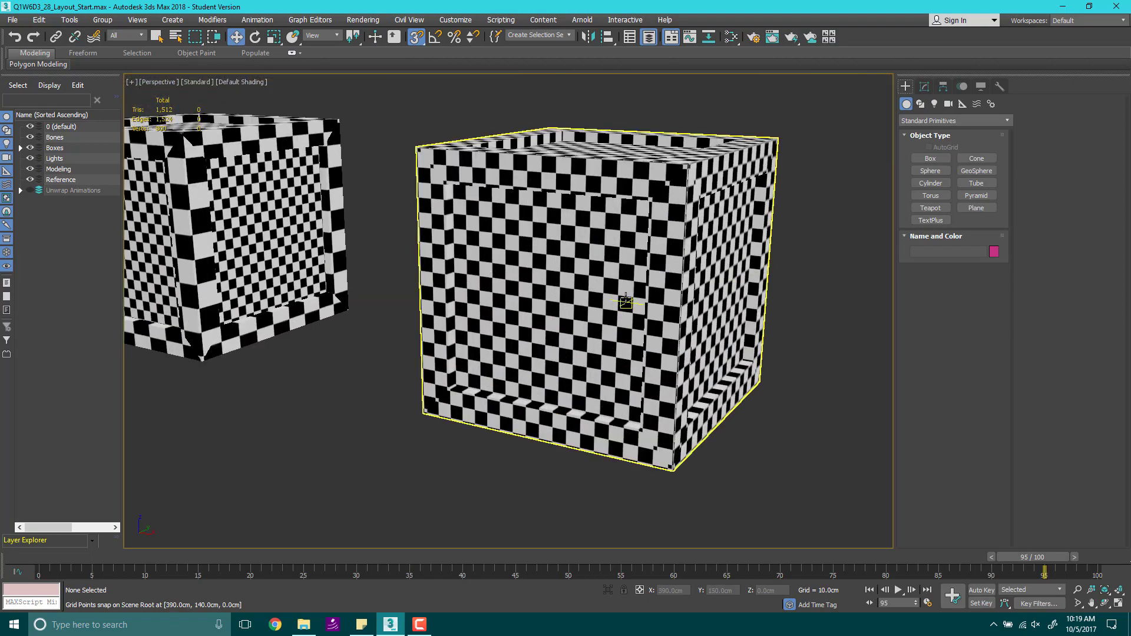
scroll(626, 300, down, 3)
middle_drag(625, 300, 470, 265)
scroll(470, 265, down, 3)
middle_drag(292, 248, 552, 323)
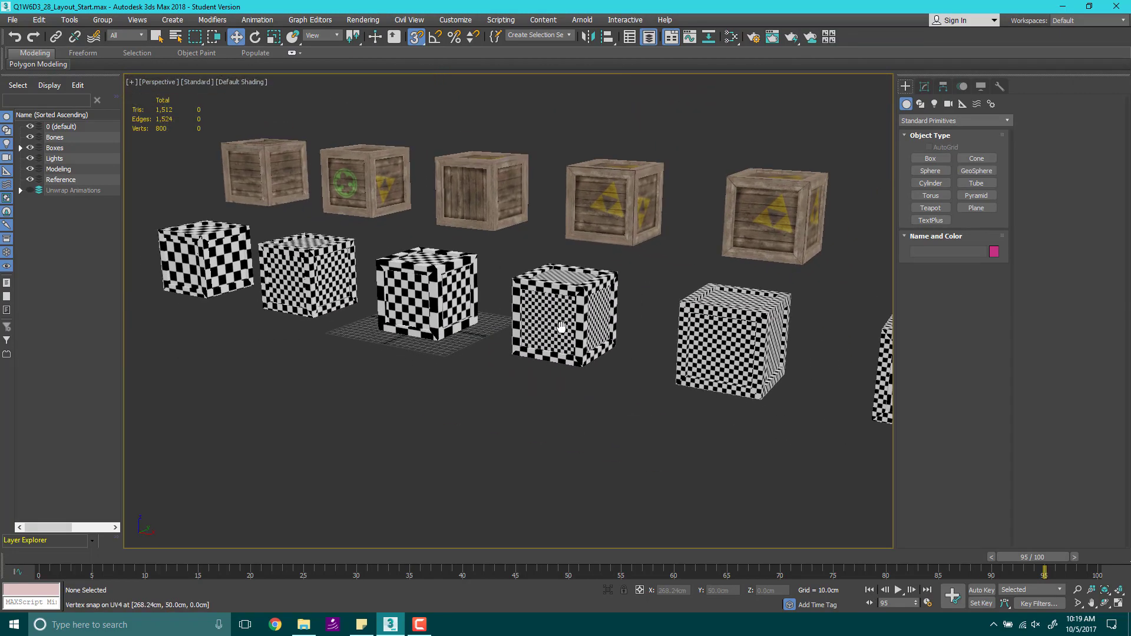
Step: Select the checkered box UV5 and inspect its checker pattern up close
click(745, 331)
middle_drag(745, 331, 631, 317)
scroll(534, 290, up, 6)
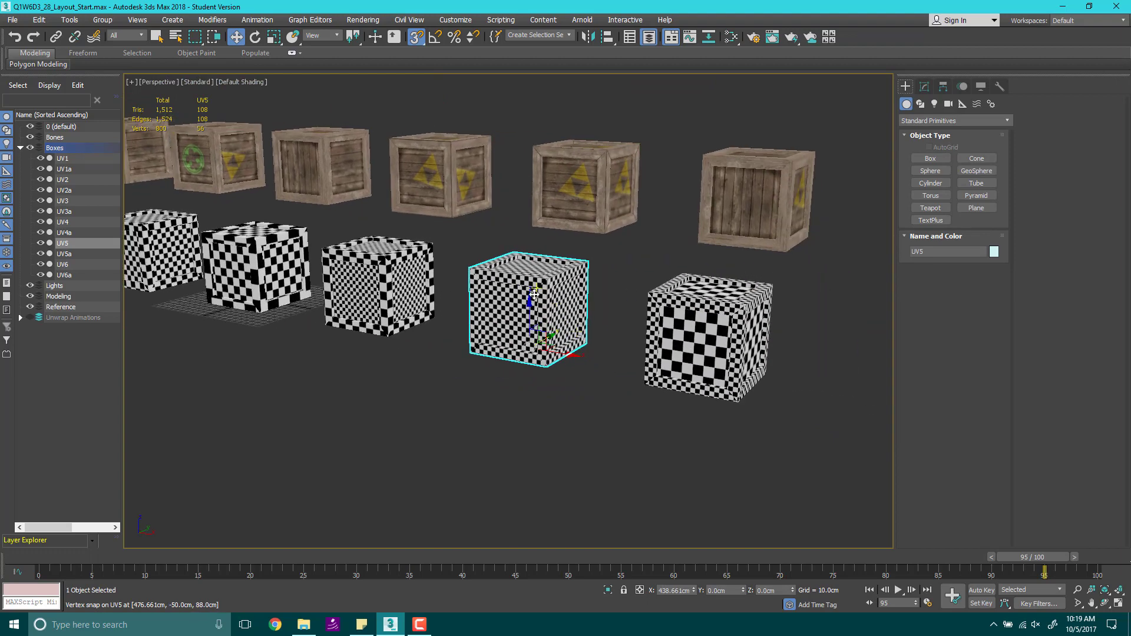
scroll(536, 299, up, 2)
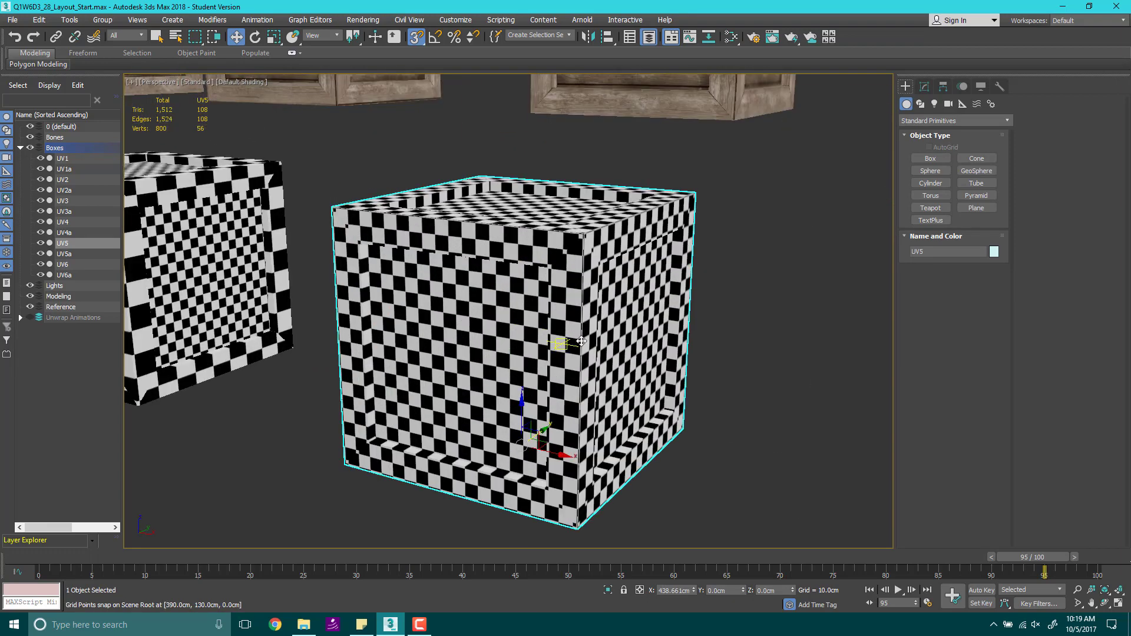
scroll(584, 340, down, 2)
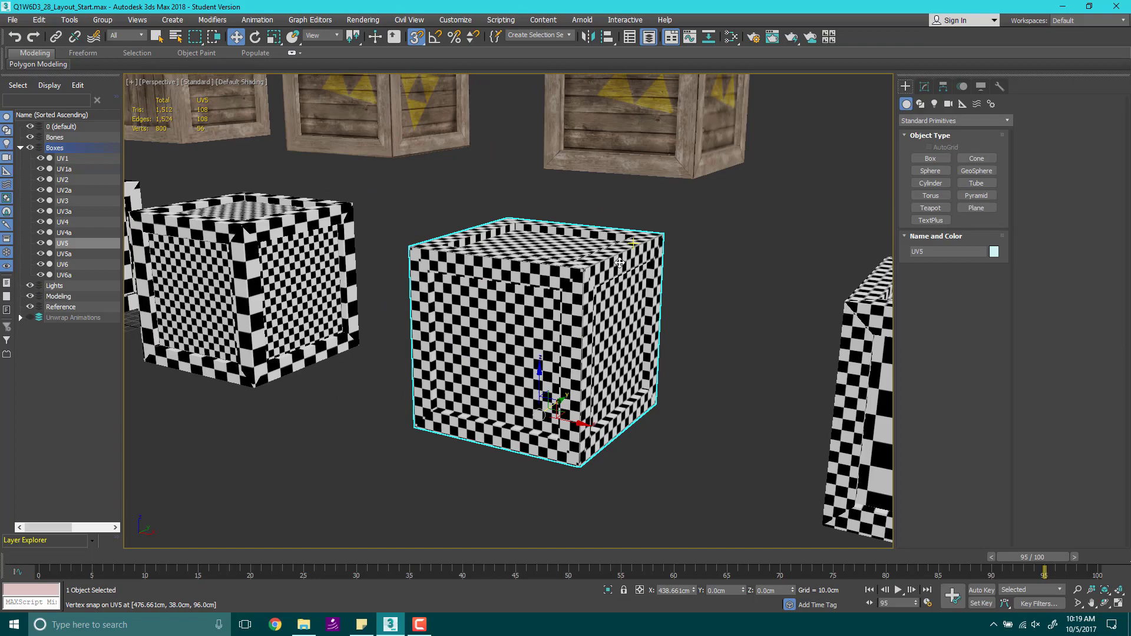
middle_drag(686, 172, 656, 164)
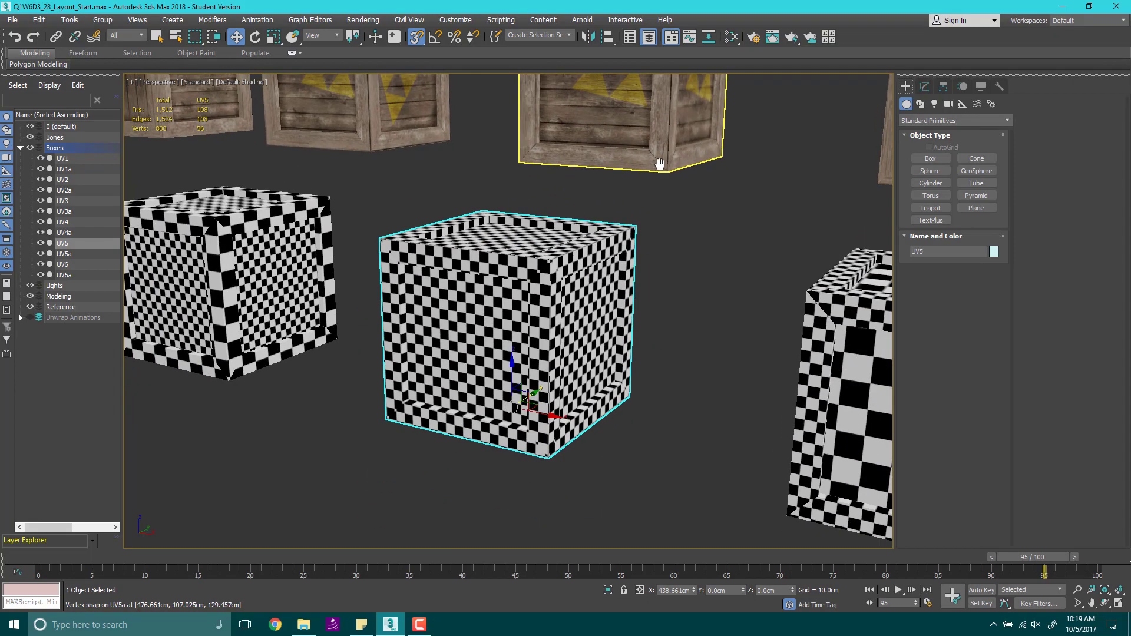
Step: Select the wooden crate UV5a behind it and inspect the triangle emblem and wood texture on its faces
click(627, 127)
middle_drag(695, 106, 651, 309)
alt+middle_drag(650, 309, 511, 266)
scroll(511, 266, up, 5)
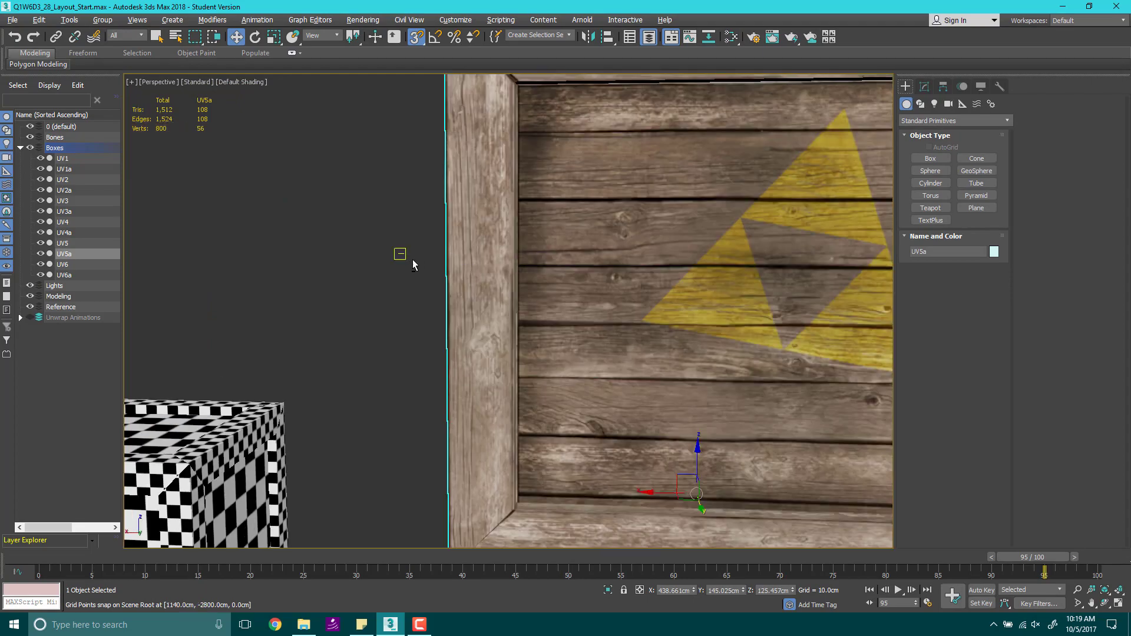
alt+middle_drag(411, 259, 436, 182)
scroll(436, 182, down, 5)
middle_drag(578, 260, 515, 108)
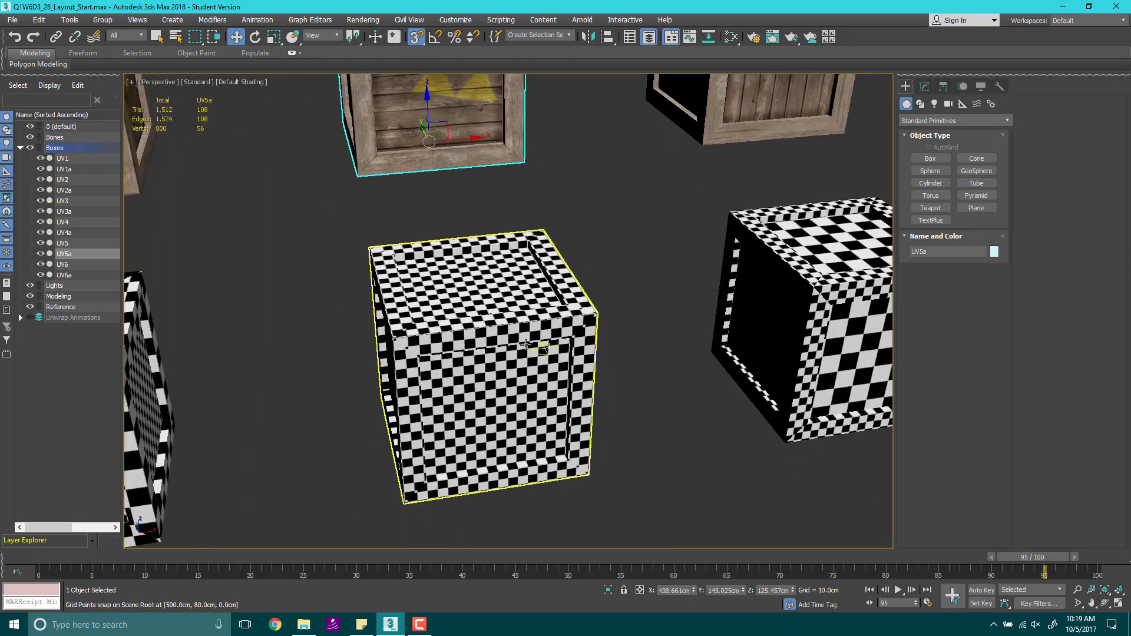
middle_drag(412, 88, 442, 315)
scroll(445, 318, up, 4)
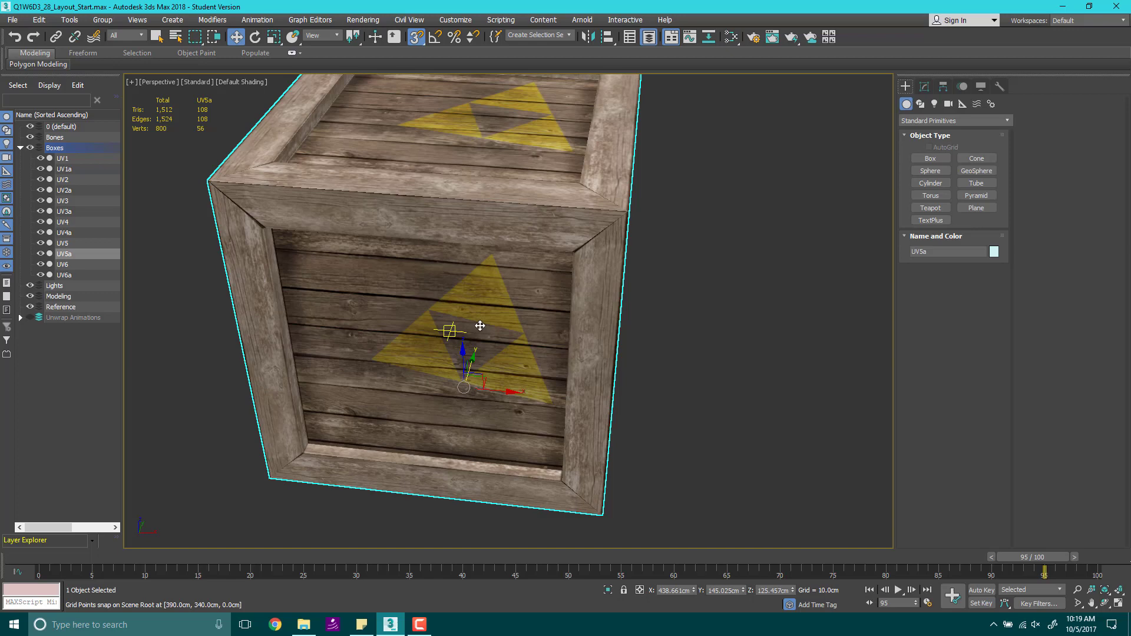
Step: Open the UV editor for the Unwrap UVW modifier of crate UV5a at vertex level
click(924, 86)
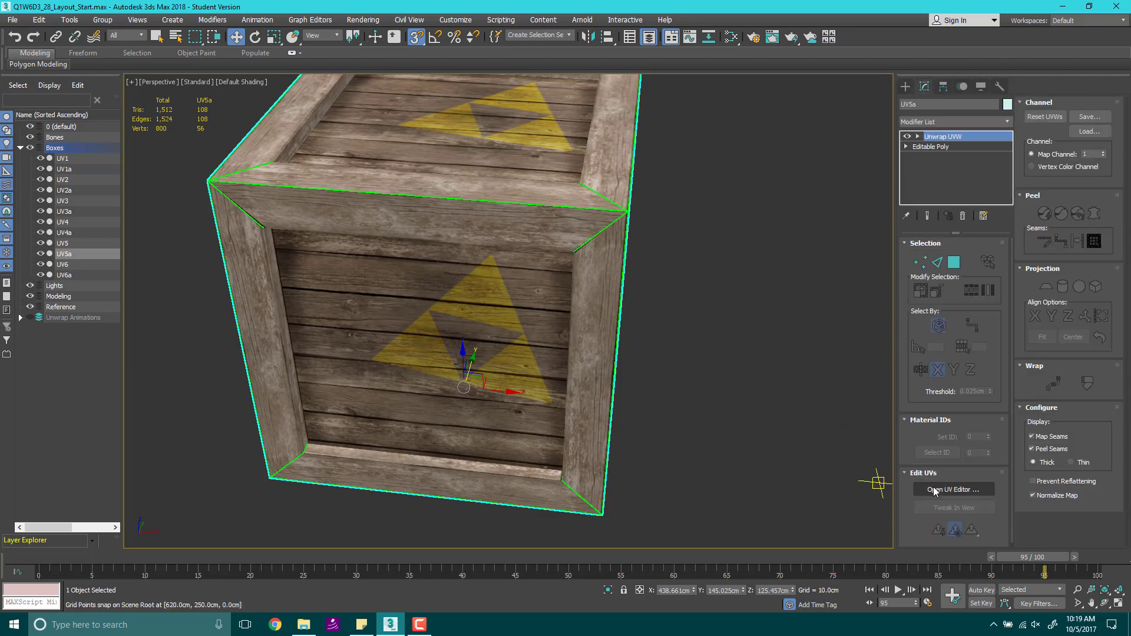
key(1)
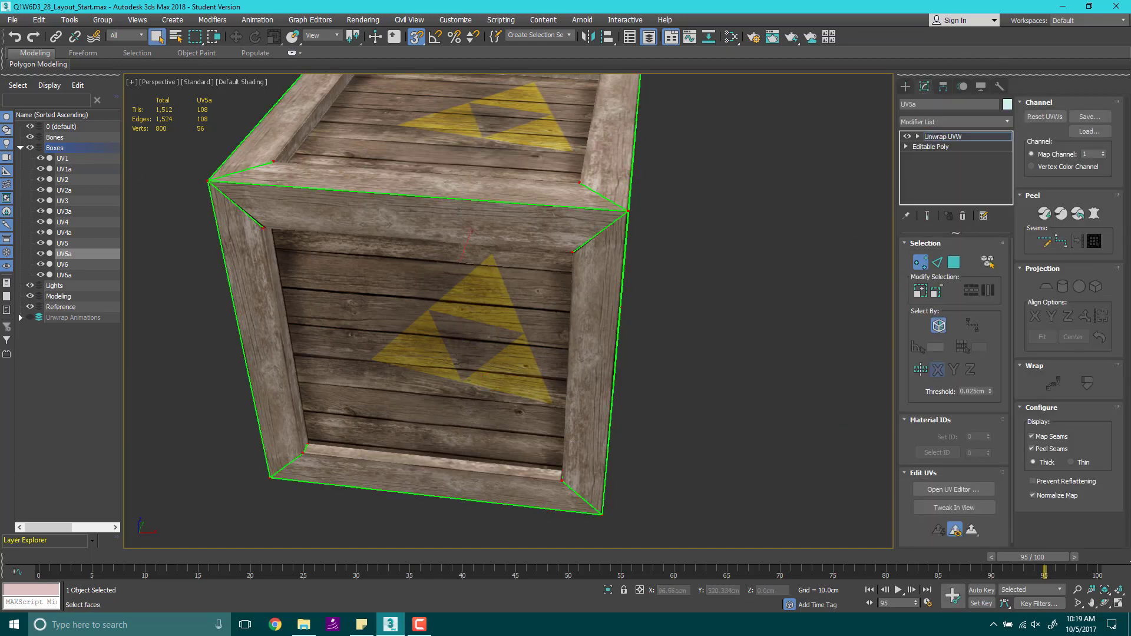
click(953, 489)
drag(462, 213, 518, 89)
Step: Reset the editor's texture list and display the UV5_DM.png map behind the UVs
click(773, 116)
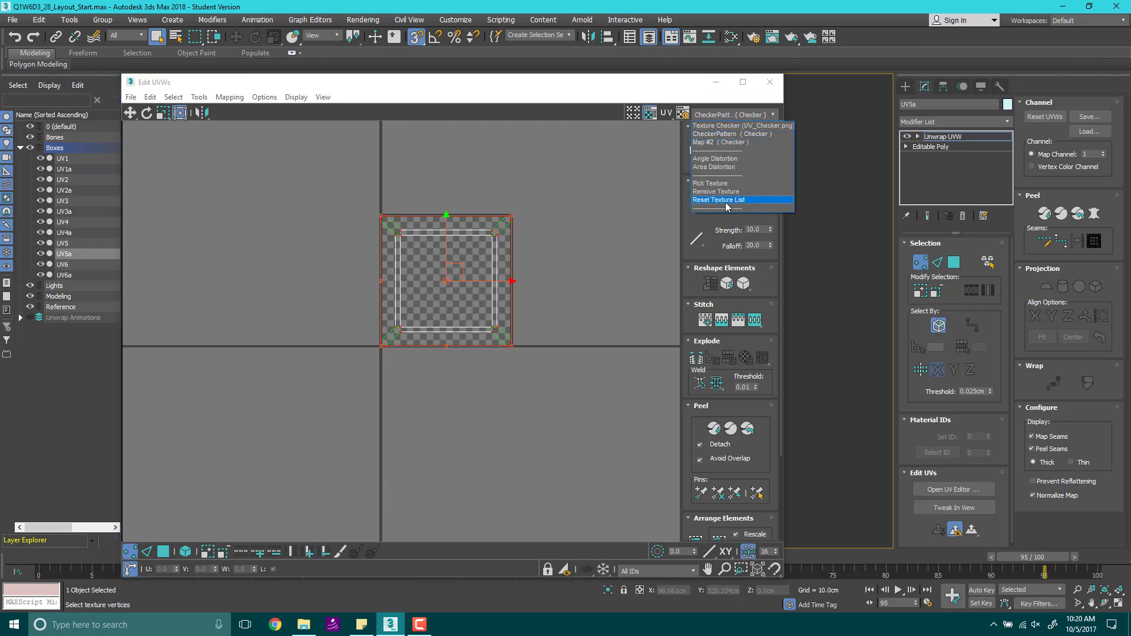
click(726, 202)
click(772, 115)
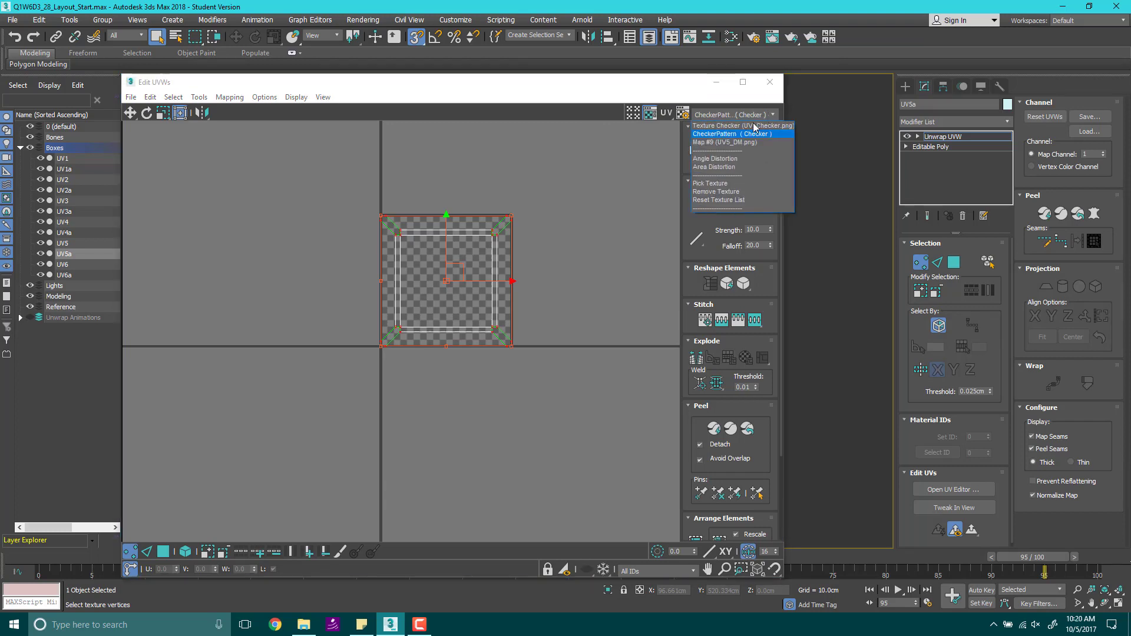
click(725, 142)
Step: Examine how the UVs of crate UV5a sit on the wood texture and close the UV editor
scroll(426, 260, up, 5)
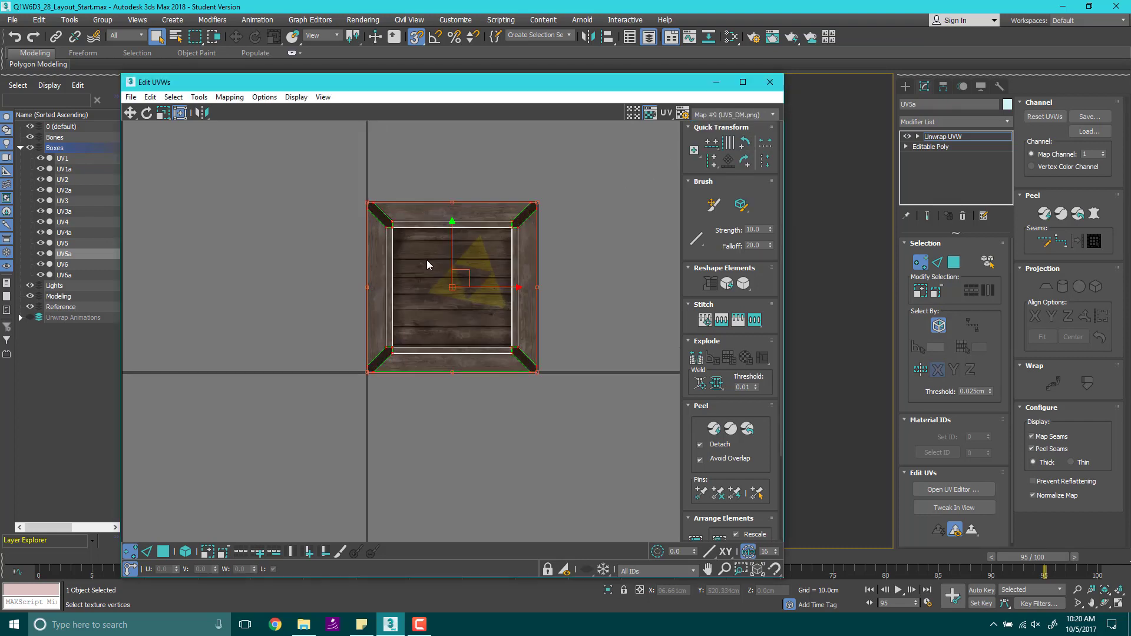
middle_drag(664, 297, 533, 257)
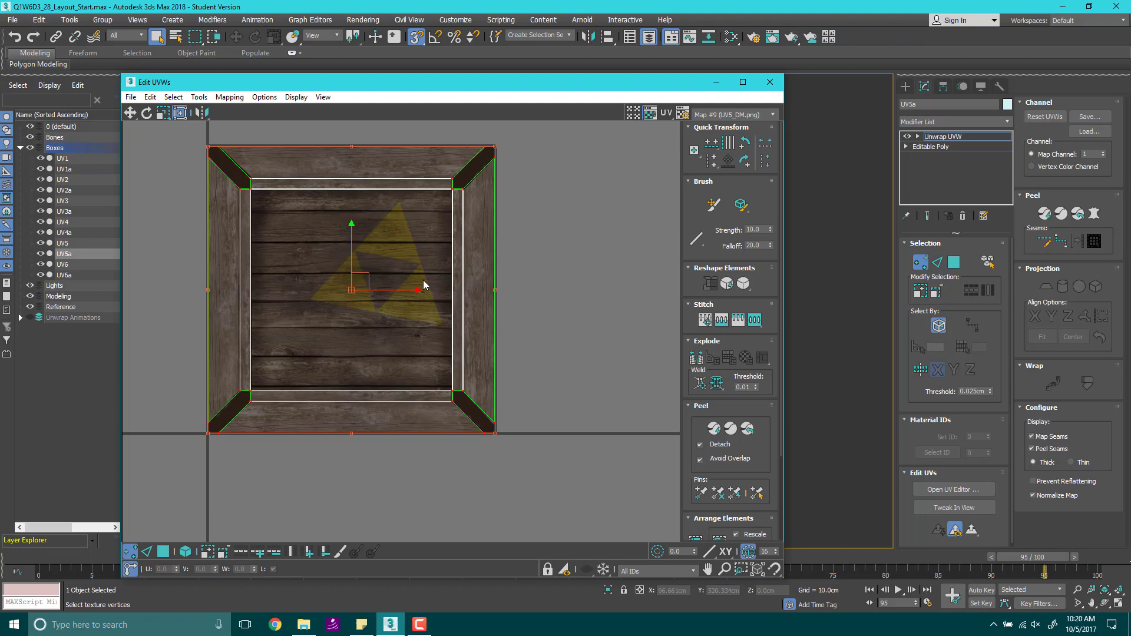
scroll(423, 280, down, 2)
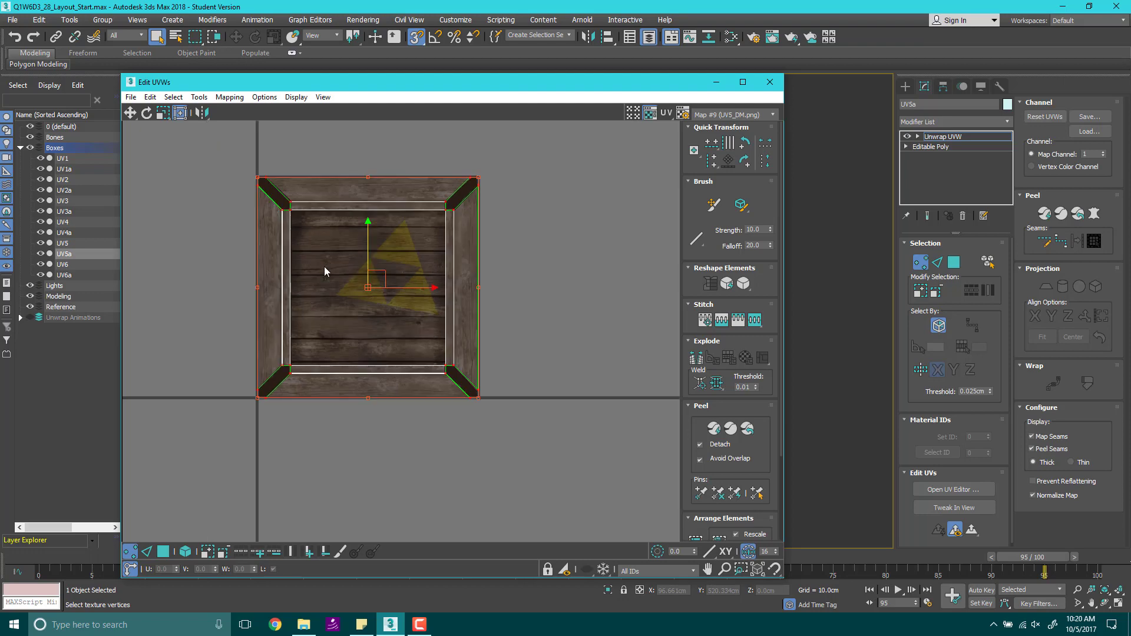
click(774, 88)
Step: Compare the face textures and emblems of the wooden crates along the row
scroll(430, 341, down, 5)
scroll(364, 317, up, 5)
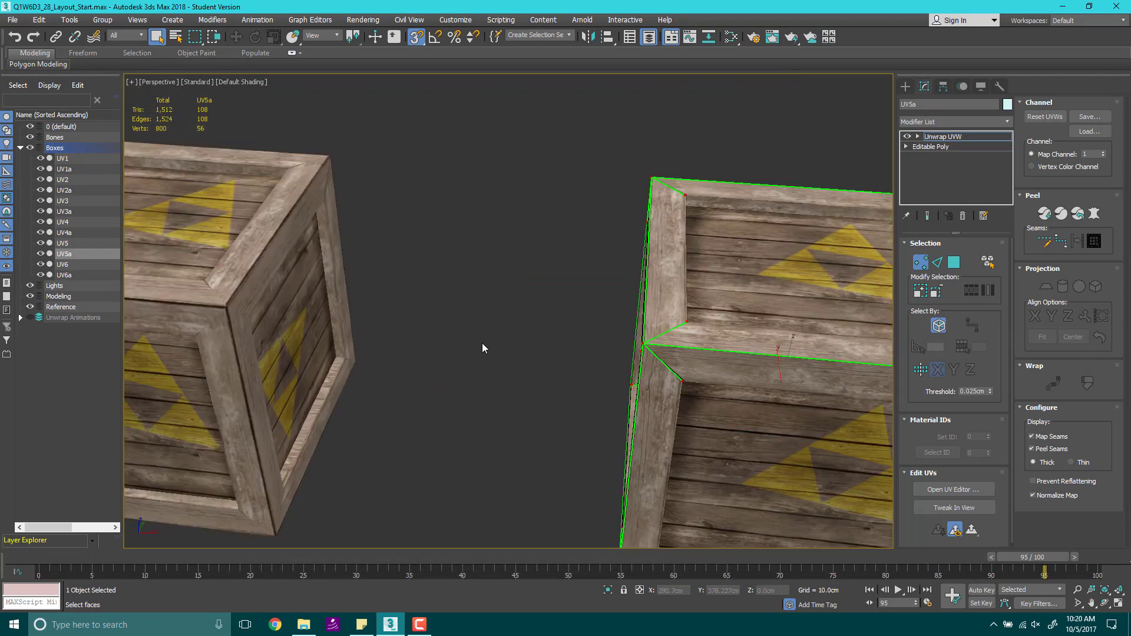
scroll(482, 347, down, 5)
middle_drag(584, 259, 643, 288)
middle_drag(151, 269, 332, 269)
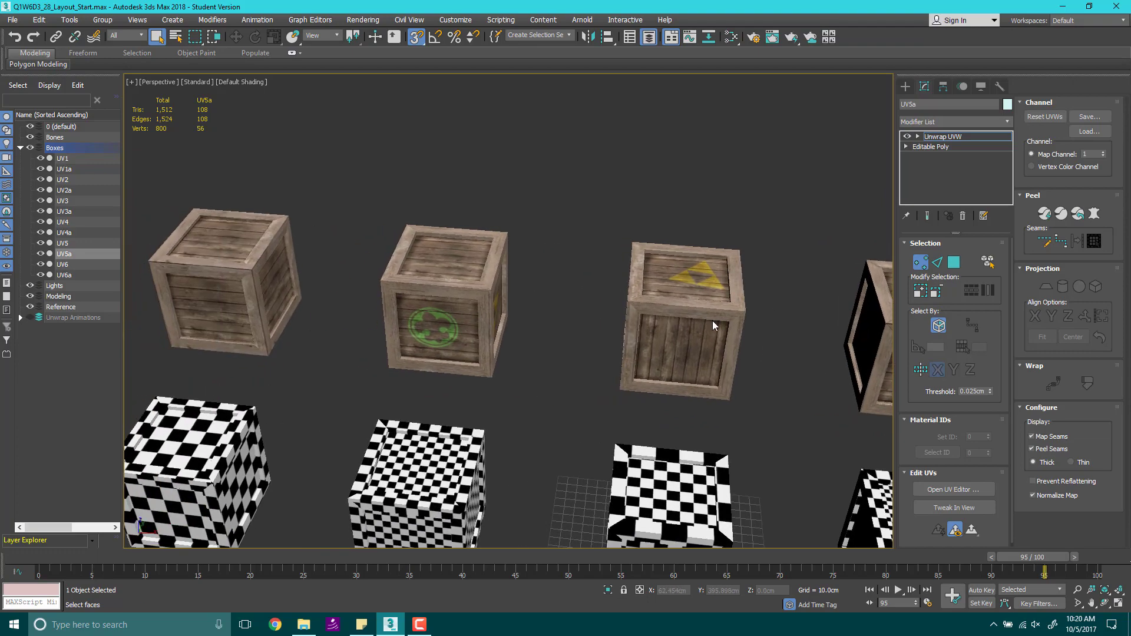
middle_drag(713, 326, 437, 271)
middle_drag(612, 303, 168, 223)
Step: Inspect the wood texture detail and repeated triangle emblem on crate UV5a at close range
scroll(627, 293, up, 5)
middle_drag(675, 293, 398, 256)
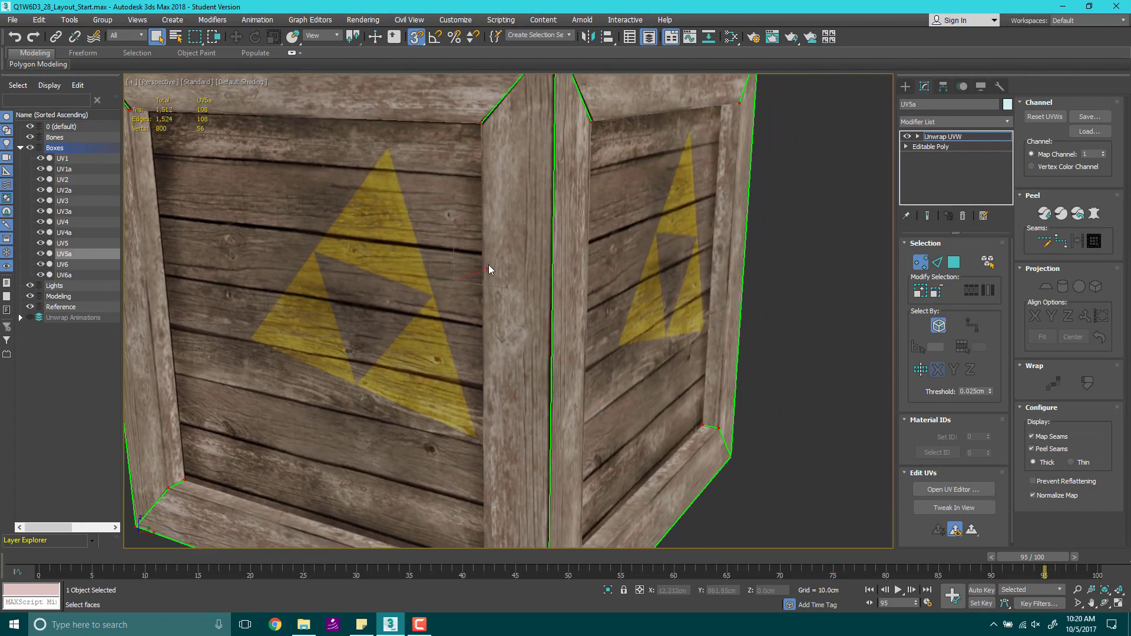
scroll(489, 268, up, 2)
scroll(514, 257, down, 6)
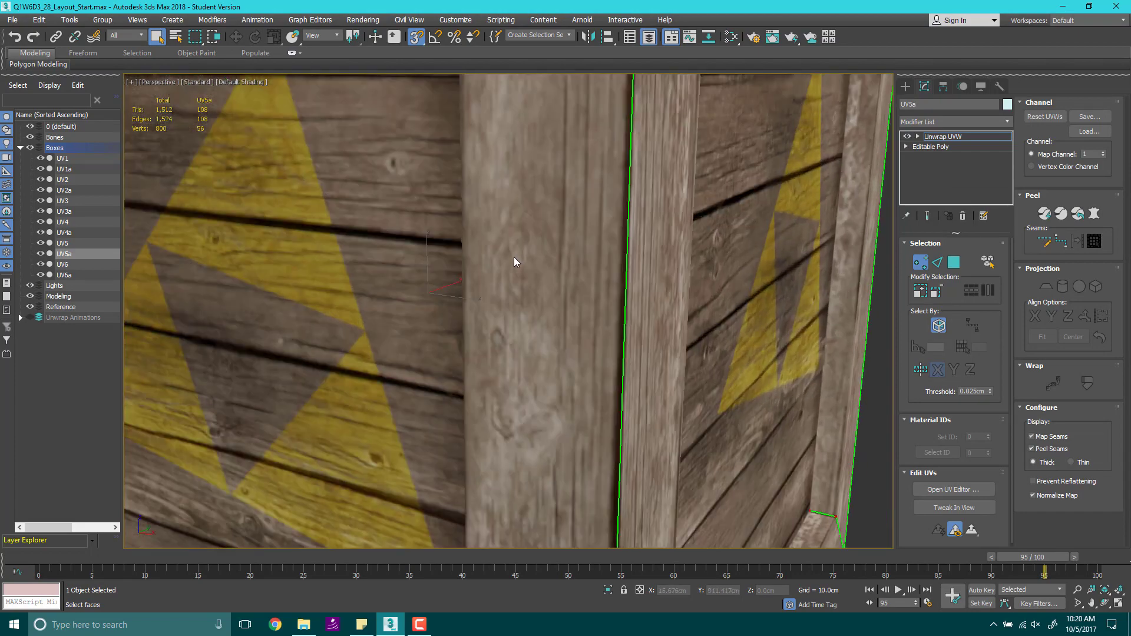
scroll(511, 200, up, 5)
scroll(514, 223, down, 5)
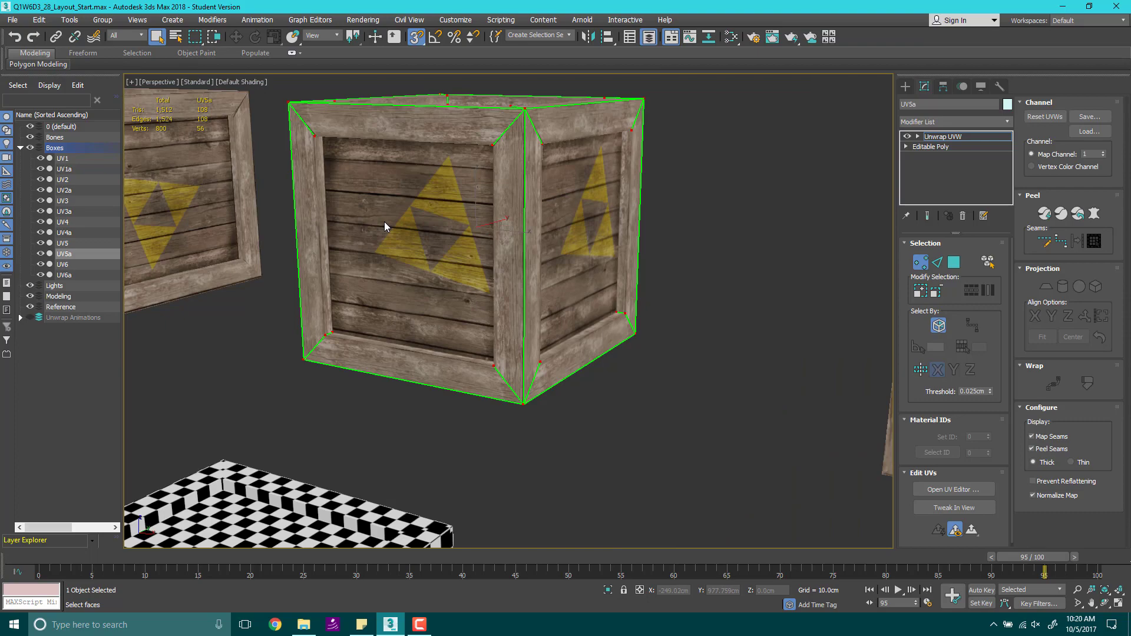
scroll(492, 219, up, 5)
scroll(384, 283, down, 6)
Step: Examine the texture quality on the wooden crate with vertical planks on its front face
middle_drag(384, 282, 742, 284)
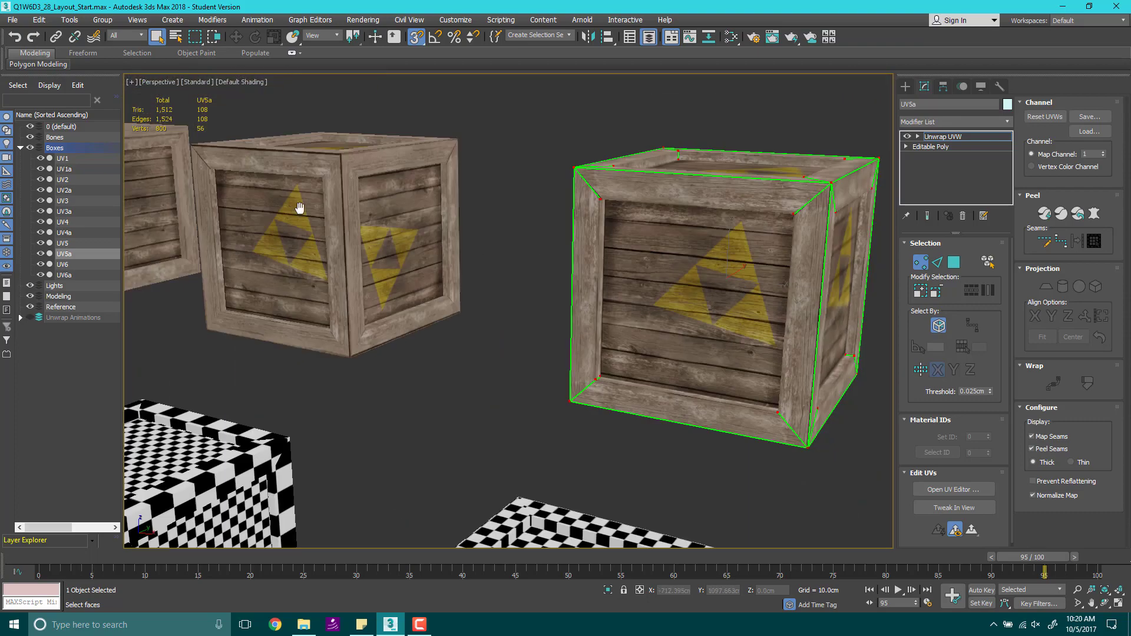
middle_drag(300, 207, 890, 131)
scroll(562, 140, up, 5)
middle_drag(613, 250, 562, 347)
scroll(525, 176, down, 3)
scroll(519, 282, down, 4)
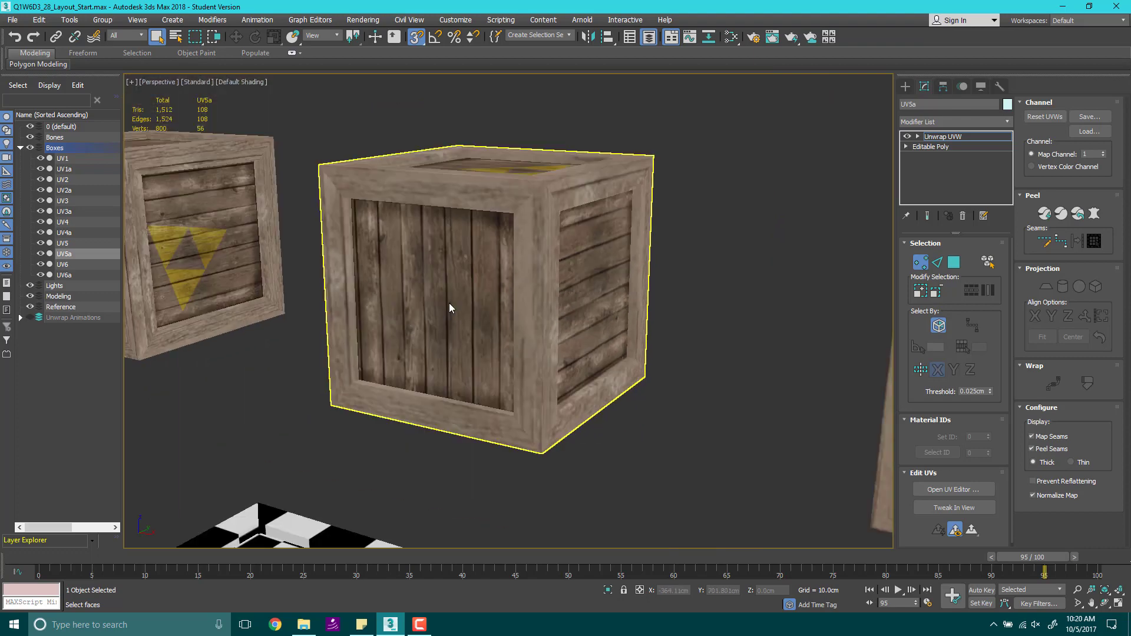
middle_drag(457, 284, 465, 300)
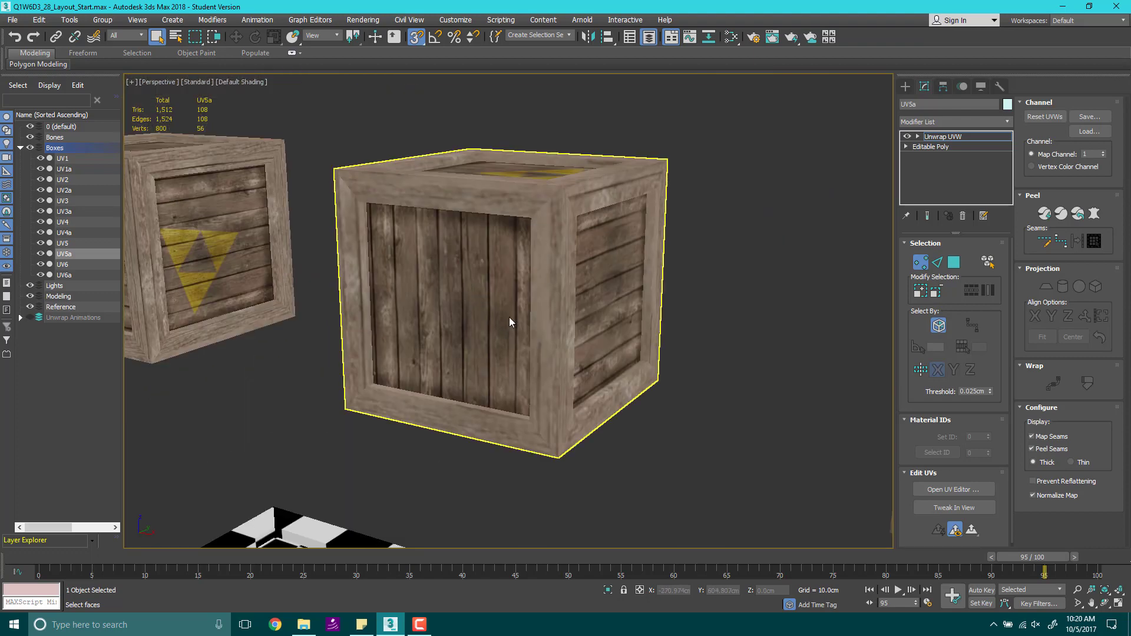
scroll(500, 313, down, 3)
scroll(491, 305, up, 4)
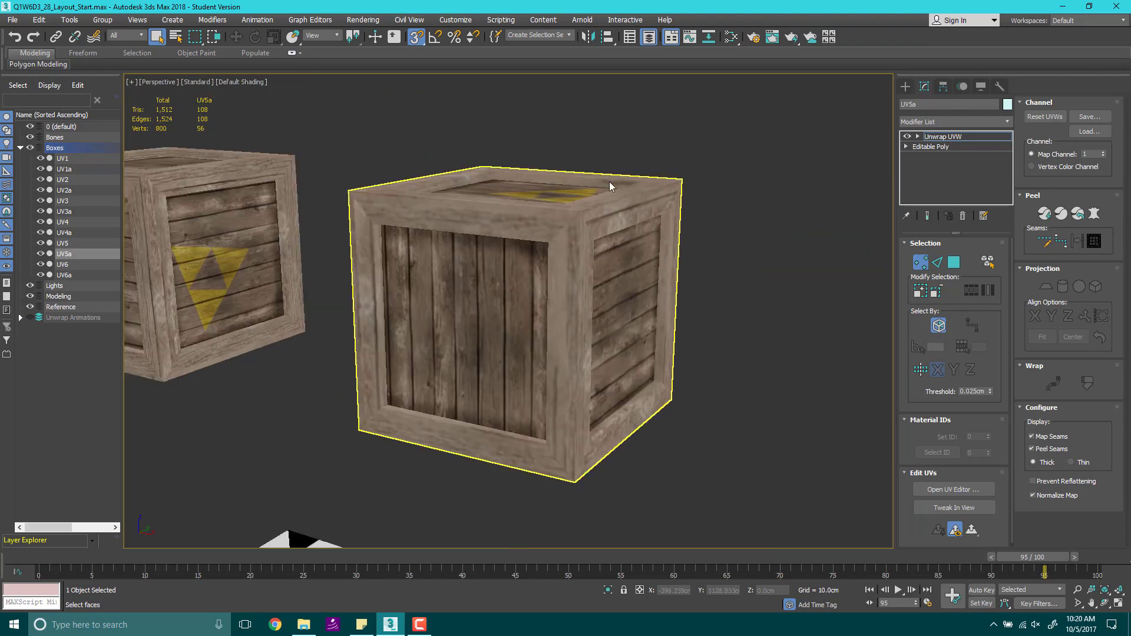
Step: Select the vertical-plank crate UV3a and open its Unwrap UVW layout in the UV editor
click(905, 86)
click(725, 160)
click(590, 248)
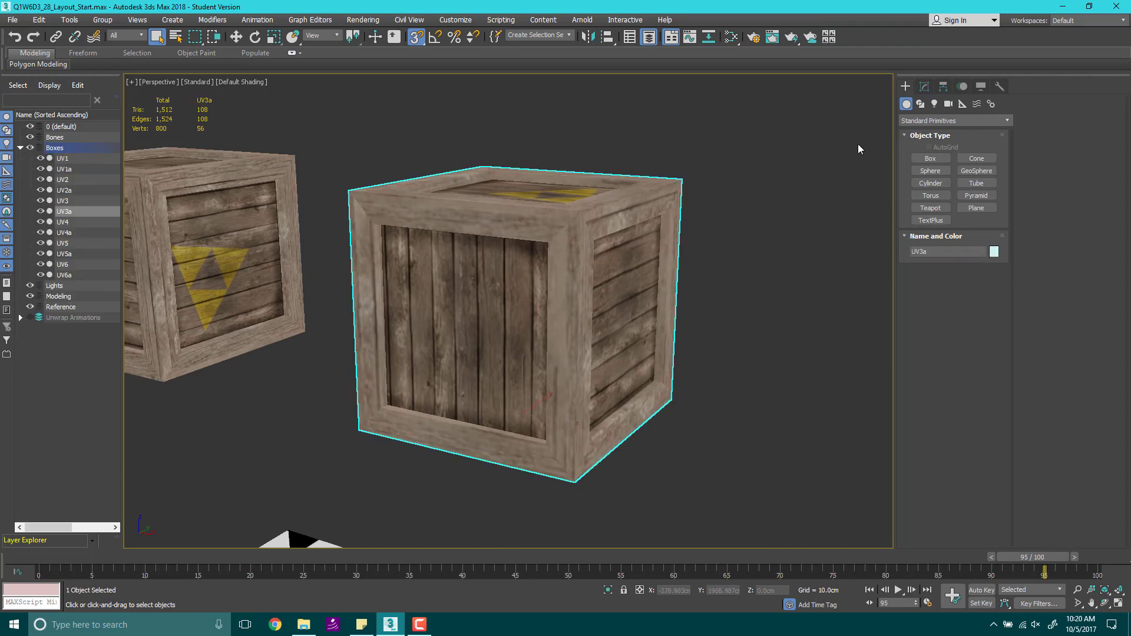
click(924, 87)
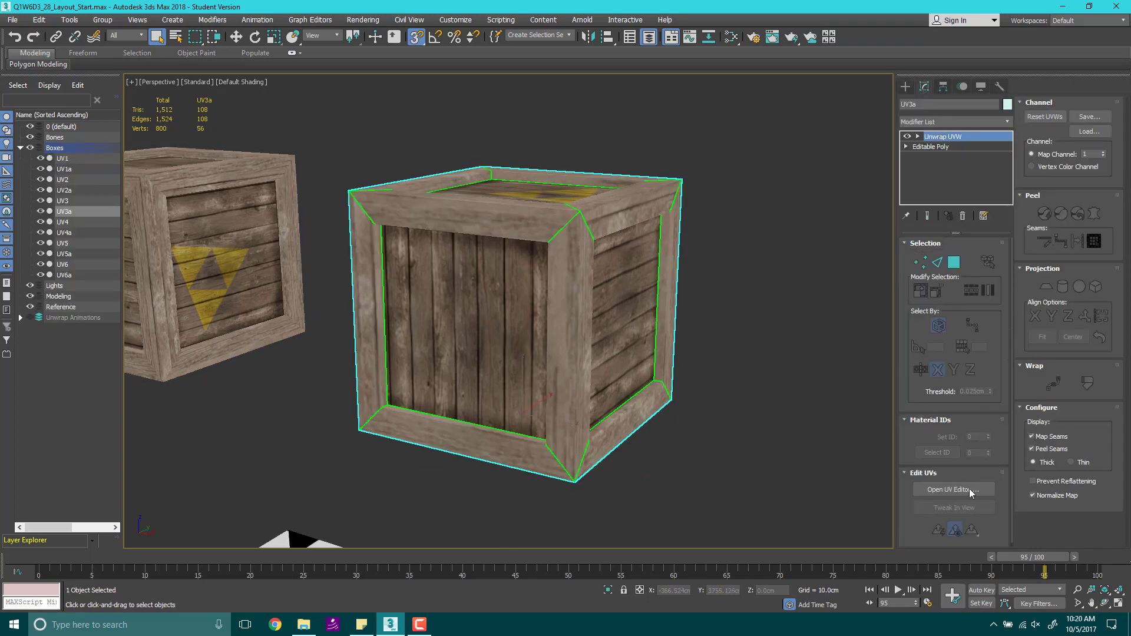
click(972, 494)
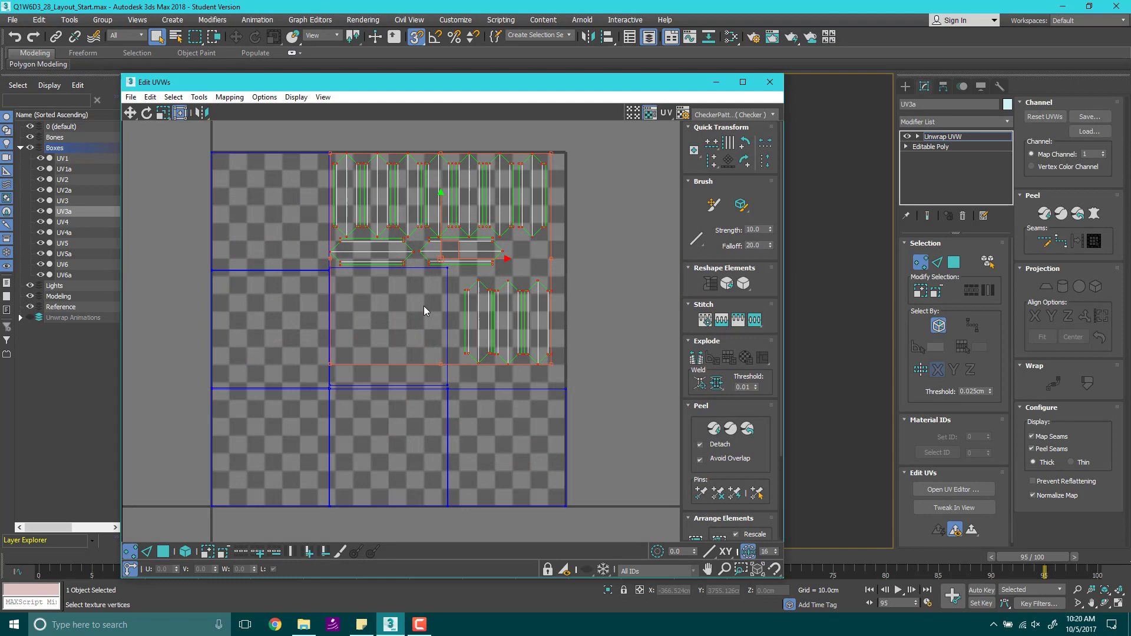
Step: Move the Edit UVWs window aside to compare crate UV3a with its UV layout, and bring it back over the viewport
drag(626, 92, 1031, 66)
middle_drag(353, 295, 222, 255)
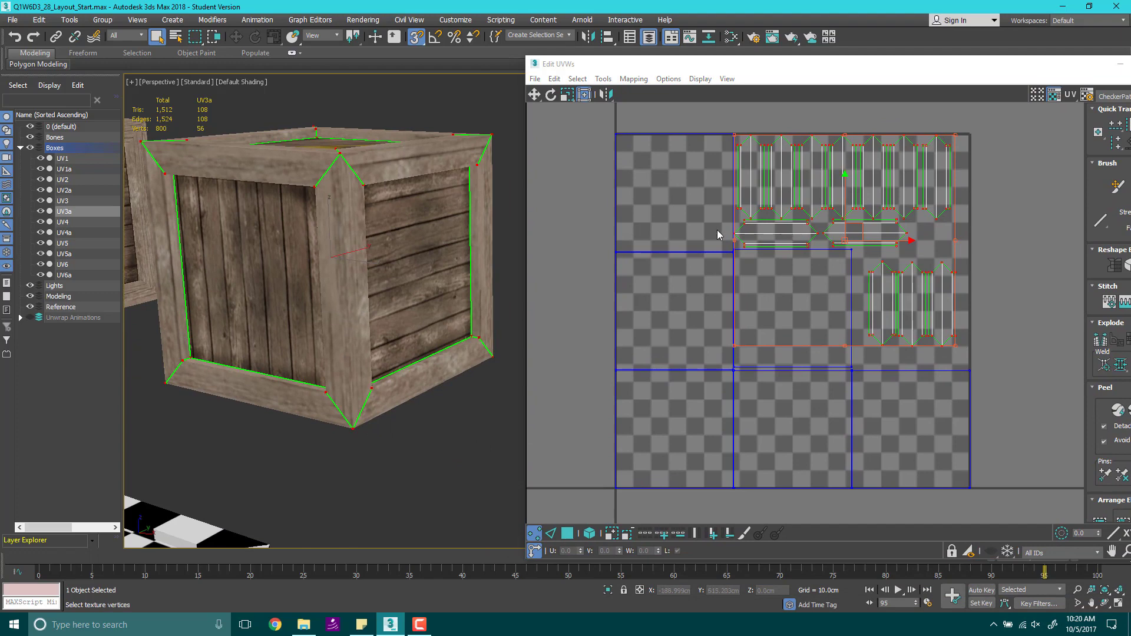
drag(1026, 64, 778, 44)
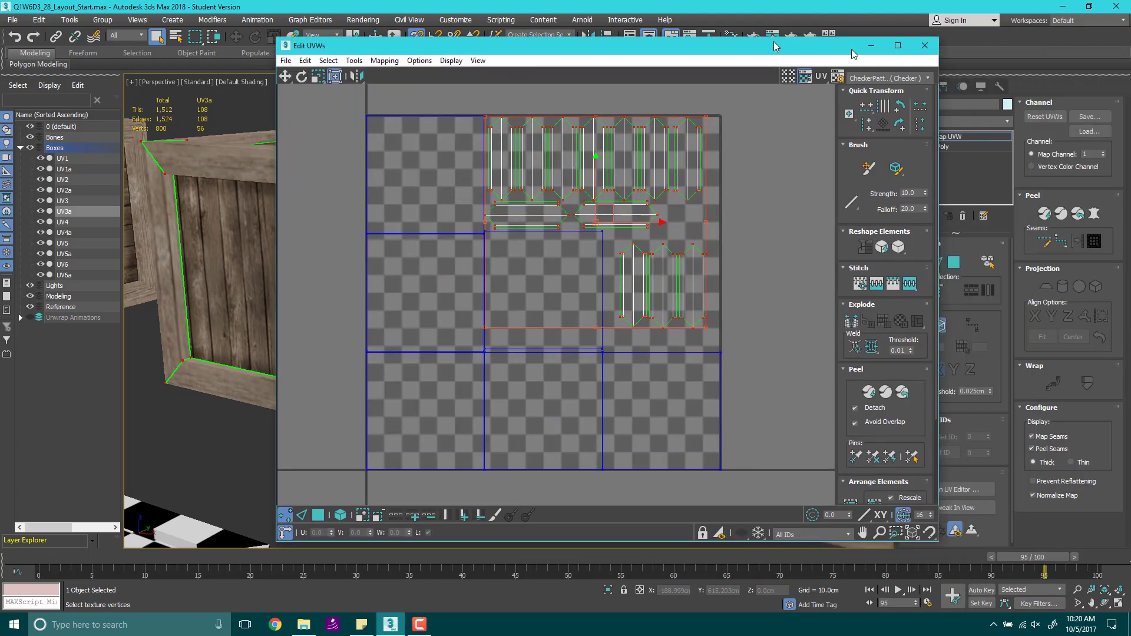
Step: Clear the UV selection, reset the UV editor's texture list and display UV3_DM.png behind crate UV3a's layout
click(930, 78)
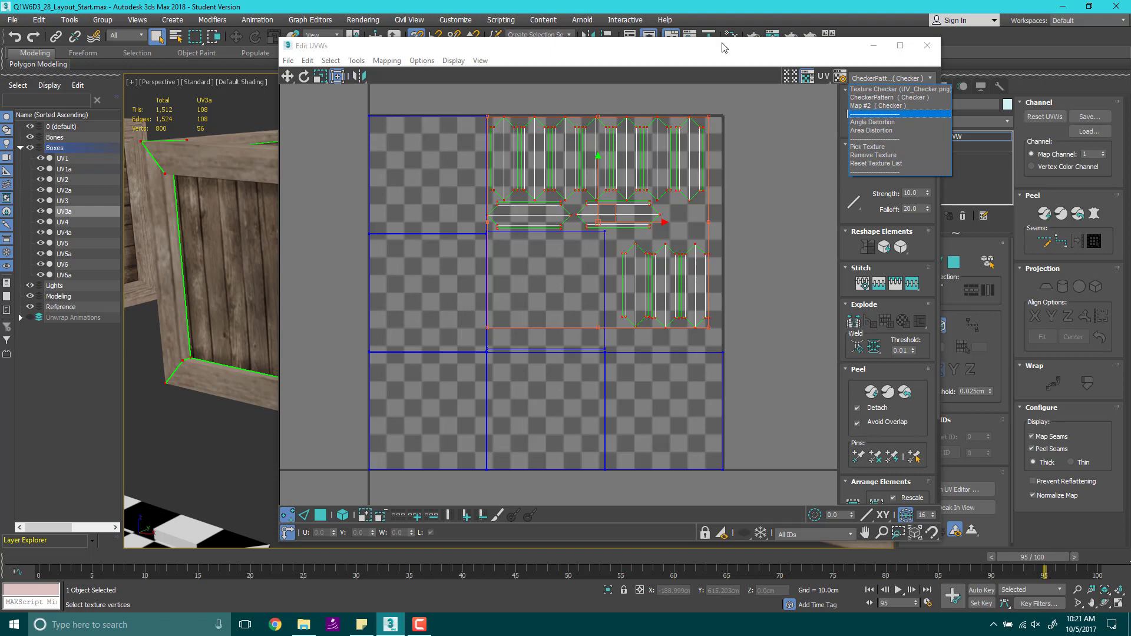
click(692, 45)
drag(673, 40, 582, 39)
click(667, 167)
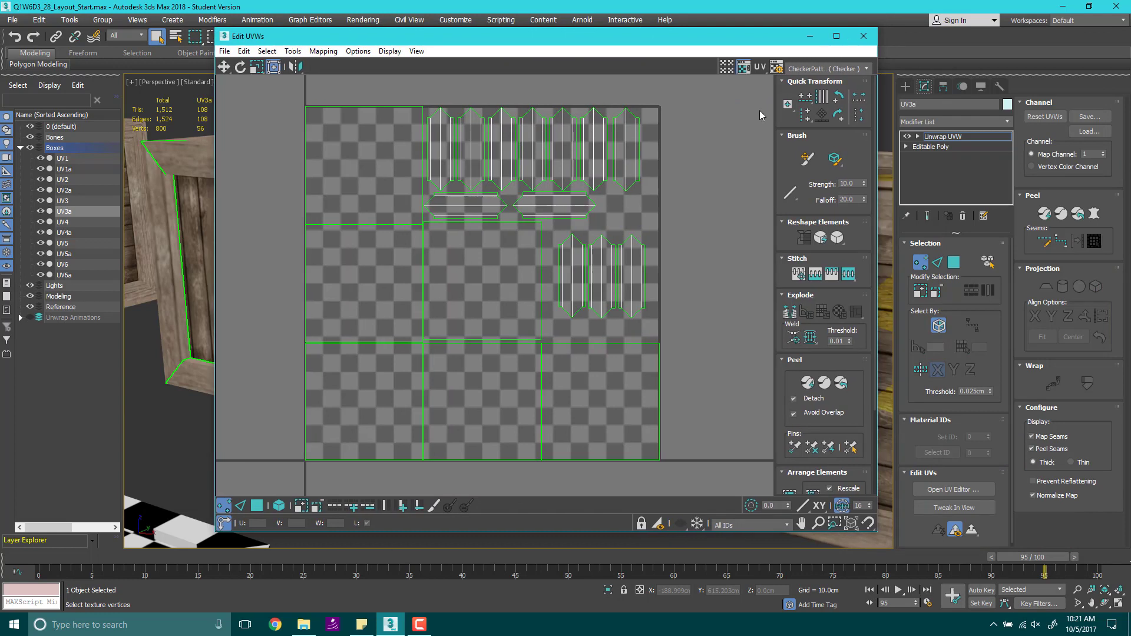
click(866, 69)
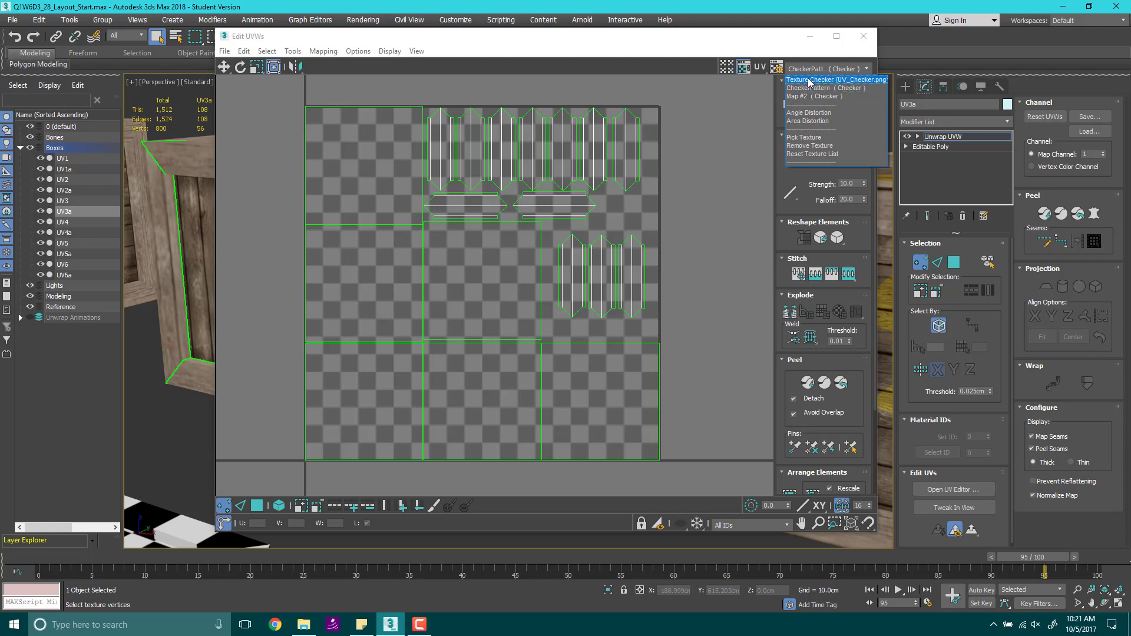
click(810, 153)
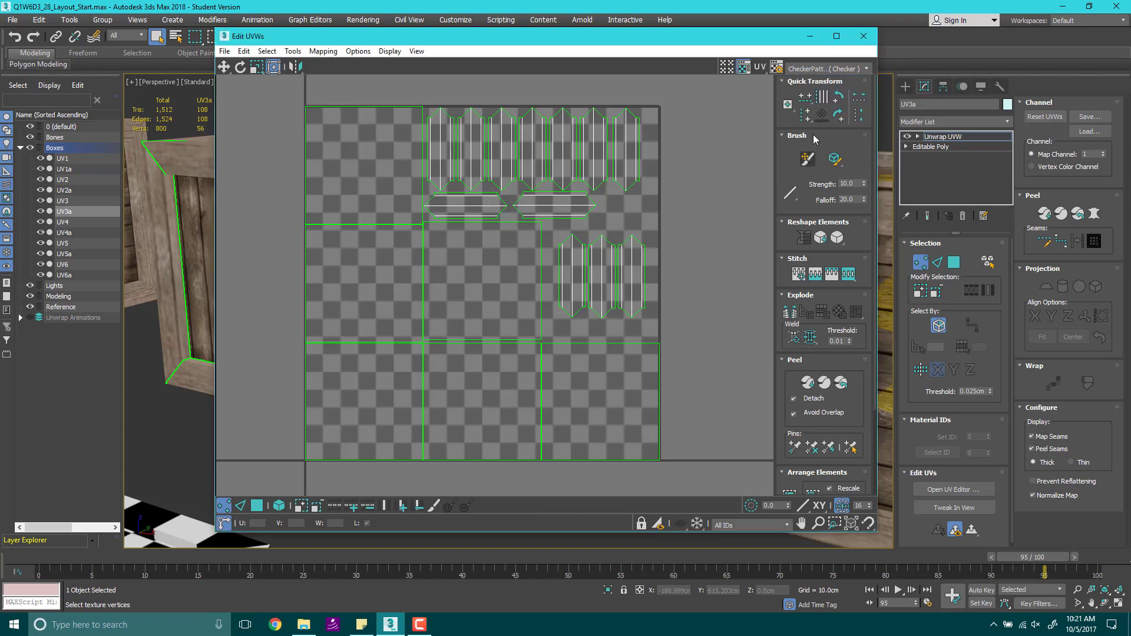
click(830, 72)
click(830, 96)
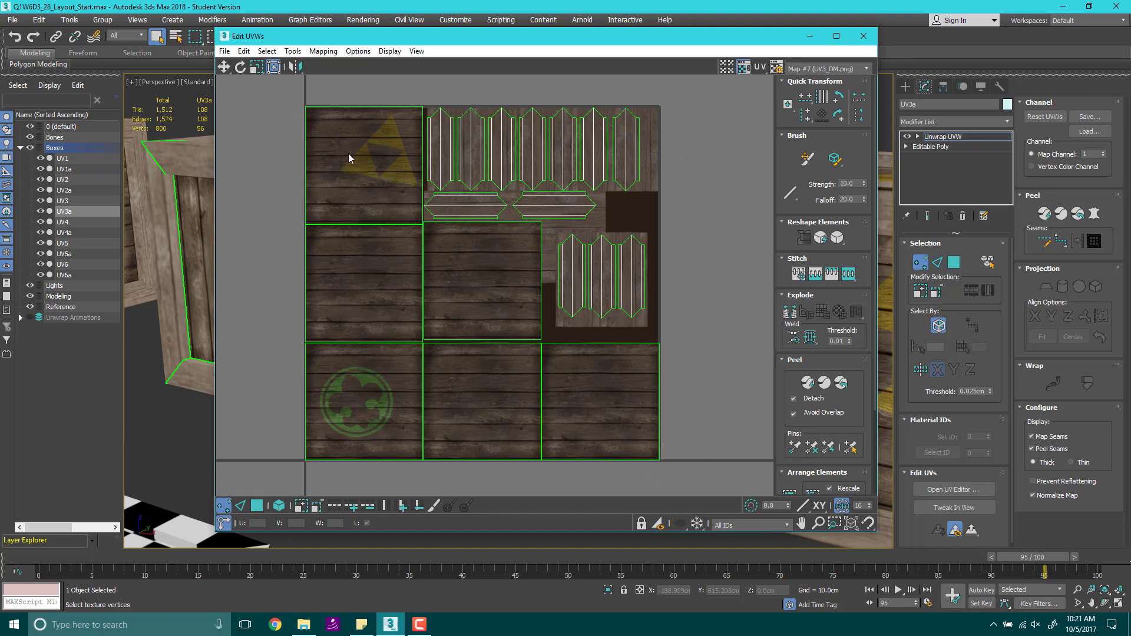
Step: Examine how the plank panels, emblems and trim strips of the UV3_DM.png texture line up with crate UV3a's UV shells
scroll(349, 153, up, 5)
scroll(349, 154, down, 4)
mouse_move(599, 349)
middle_down()
mouse_move(595, 284)
mouse_move(590, 329)
middle_up()
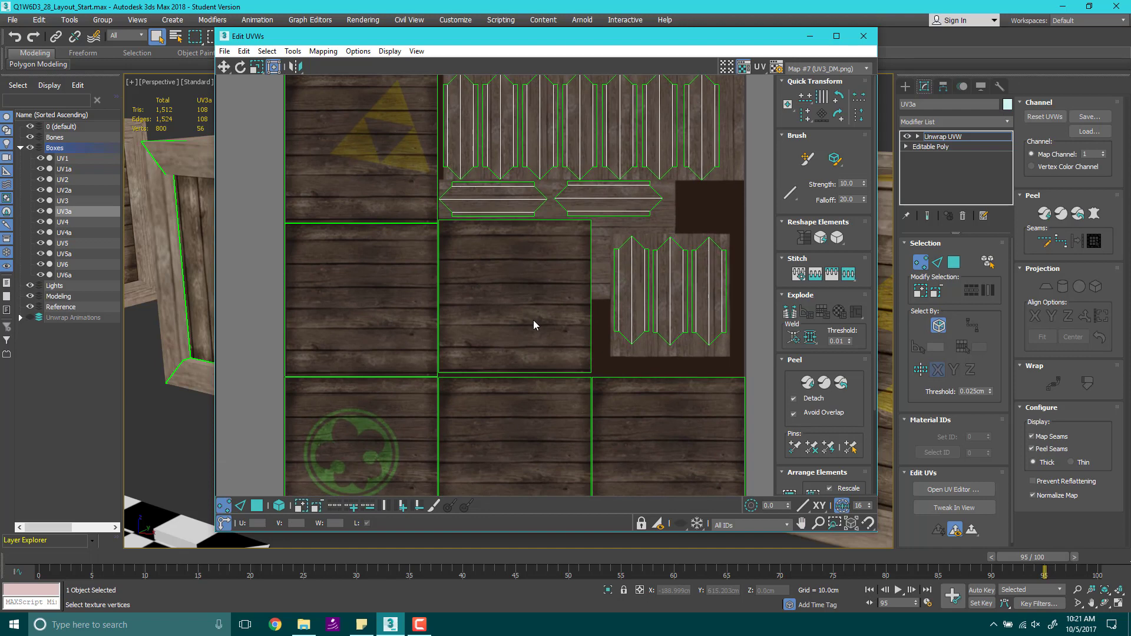
scroll(345, 225, down, 2)
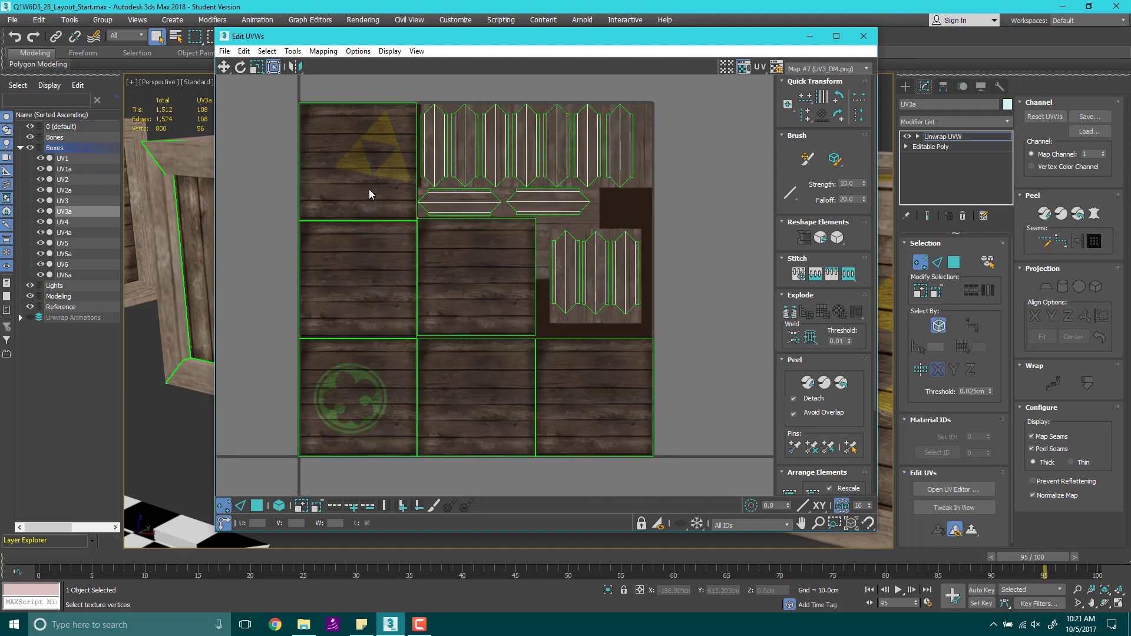
scroll(406, 165, up, 2)
scroll(407, 165, down, 2)
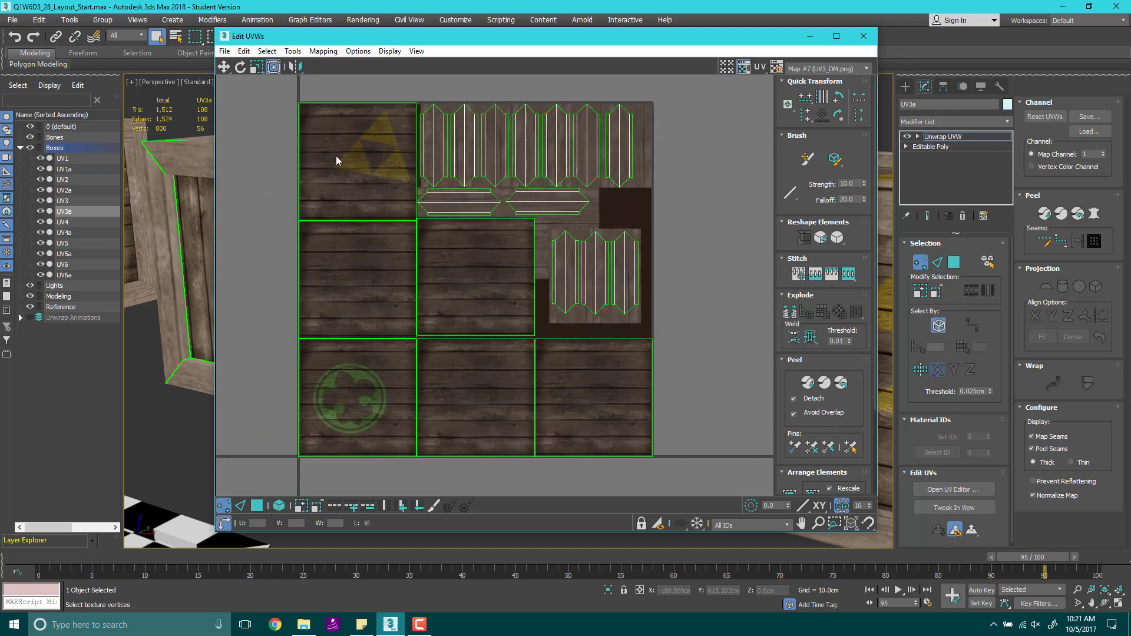
middle_drag(330, 157, 395, 172)
scroll(375, 271, up, 3)
scroll(383, 279, down, 3)
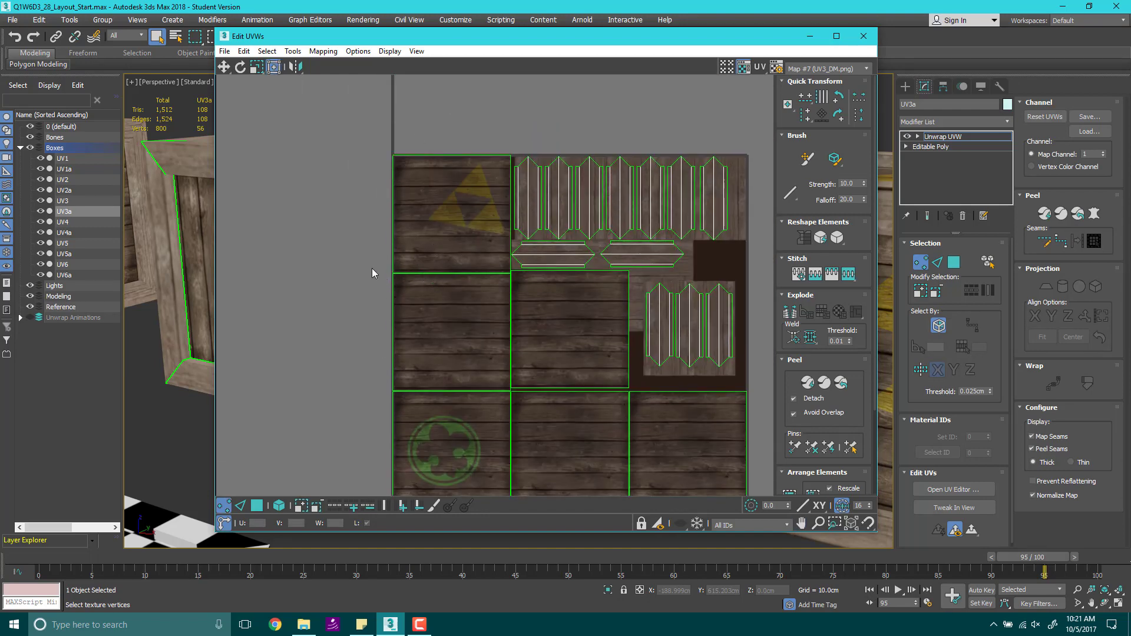
scroll(392, 270, up, 3)
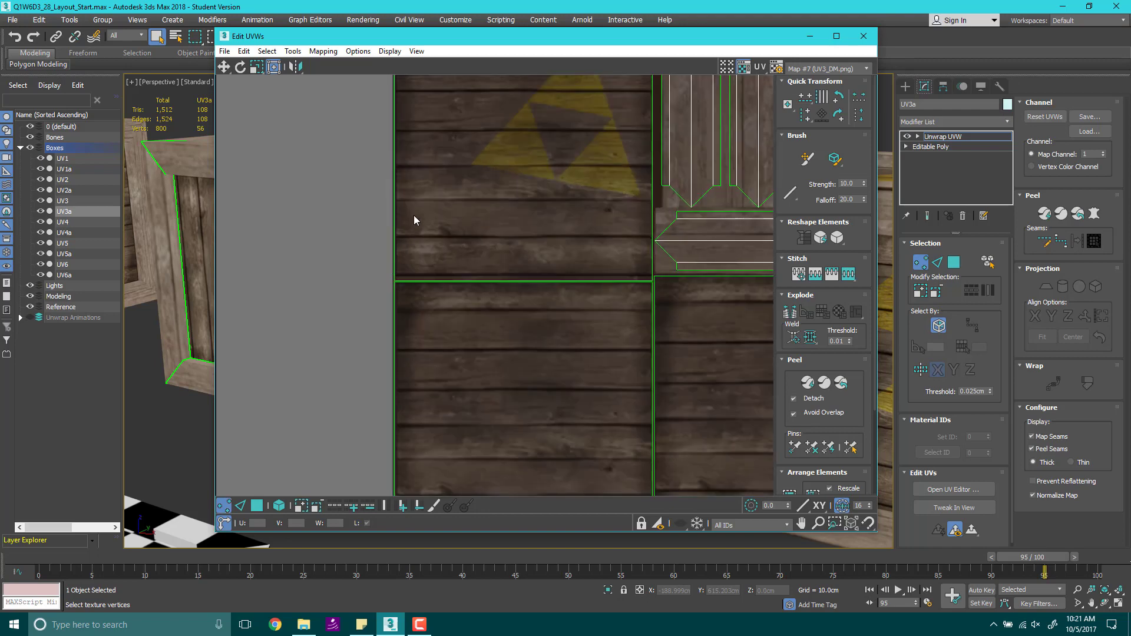
scroll(414, 220, down, 2)
middle_drag(416, 229, 433, 300)
middle_drag(406, 270, 362, 269)
scroll(577, 328, down, 2)
middle_drag(606, 406, 472, 338)
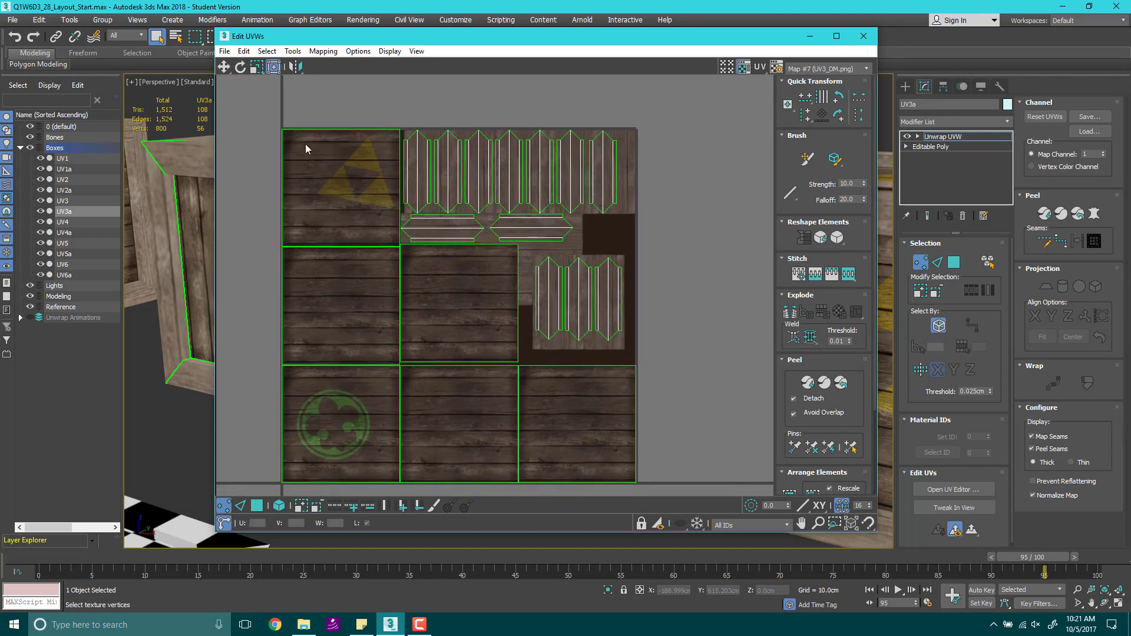
Step: Close the UV editor, leave the modifier settings and select the plain wooden crate UV1a
click(864, 30)
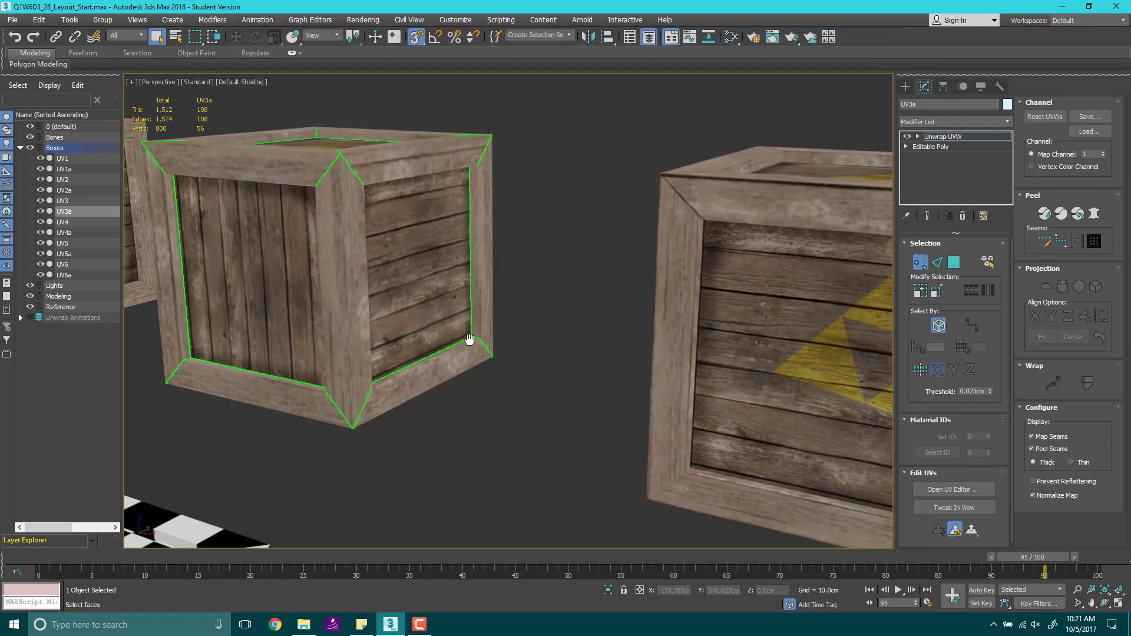
scroll(469, 338, down, 3)
middle_drag(470, 339, 756, 353)
scroll(274, 292, down, 2)
middle_drag(274, 292, 597, 332)
scroll(597, 333, up, 2)
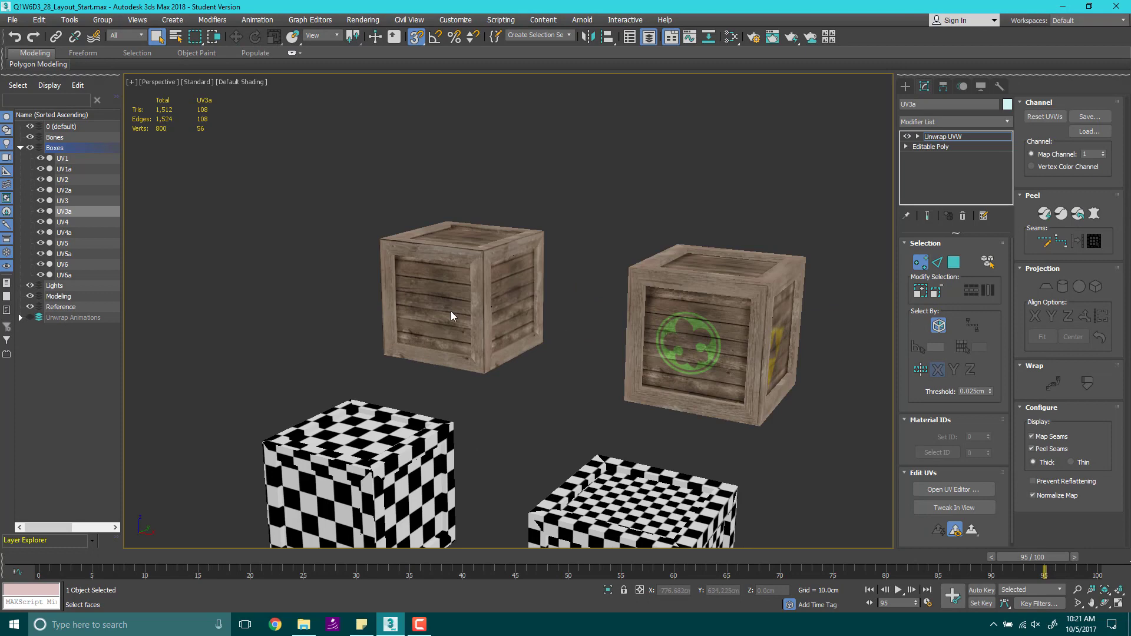
click(906, 86)
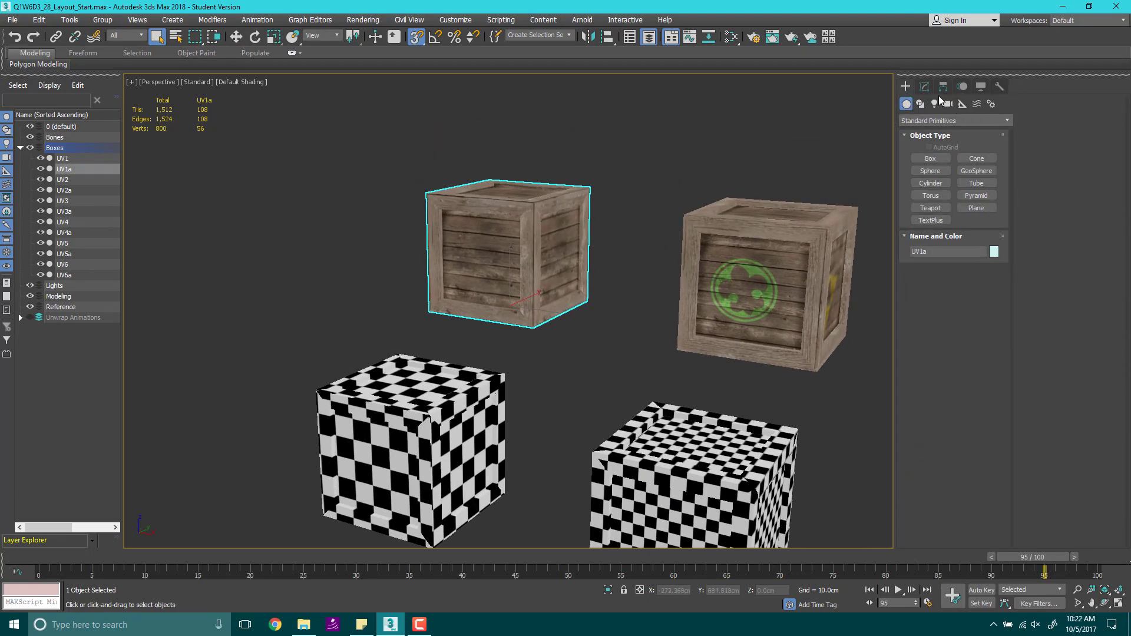
Step: Compare the checker density of the checkered crates with the texture detail on the wooden crates along the row
scroll(453, 305, up, 5)
middle_drag(725, 318, 406, 273)
scroll(576, 352, down, 3)
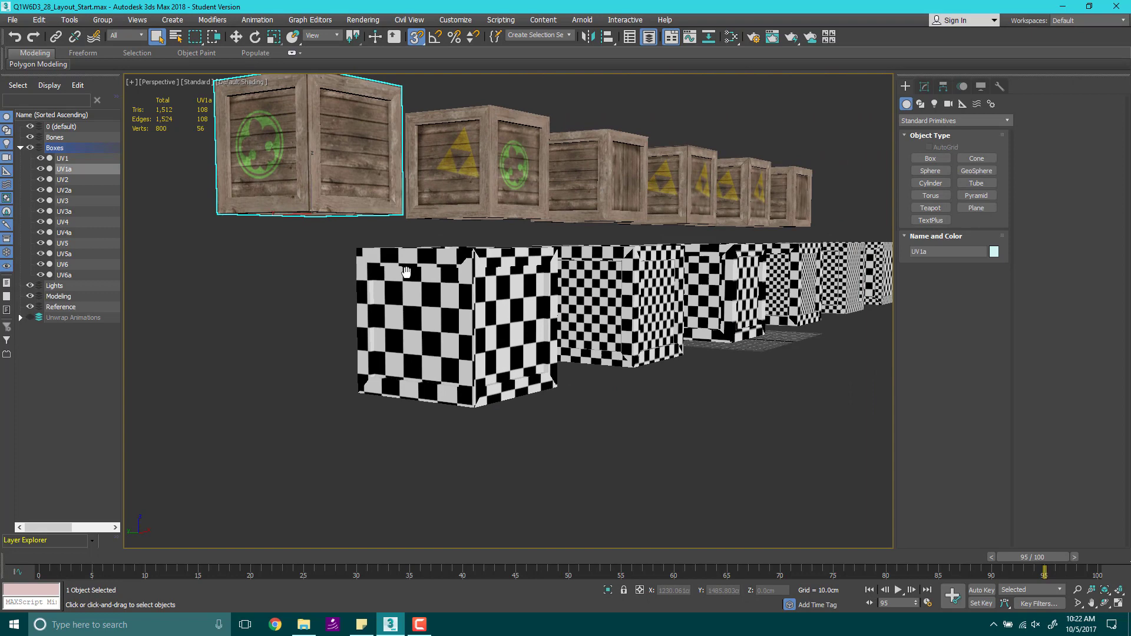
scroll(411, 317, up, 3)
alt+middle_drag(630, 256, 567, 257)
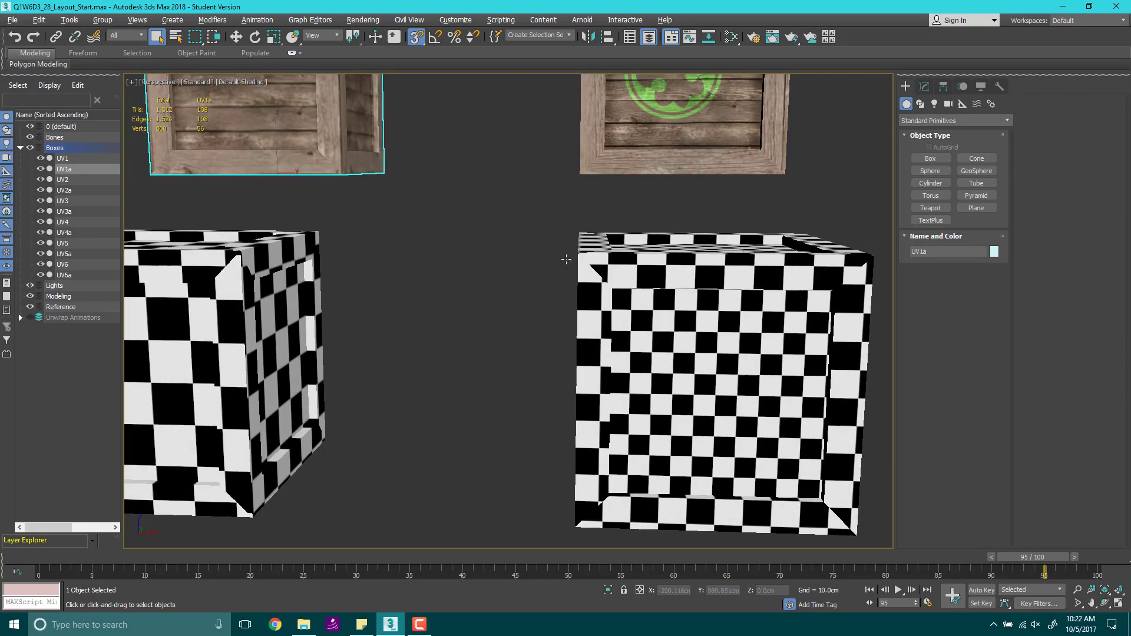
middle_drag(361, 331, 551, 280)
scroll(610, 215, down, 2)
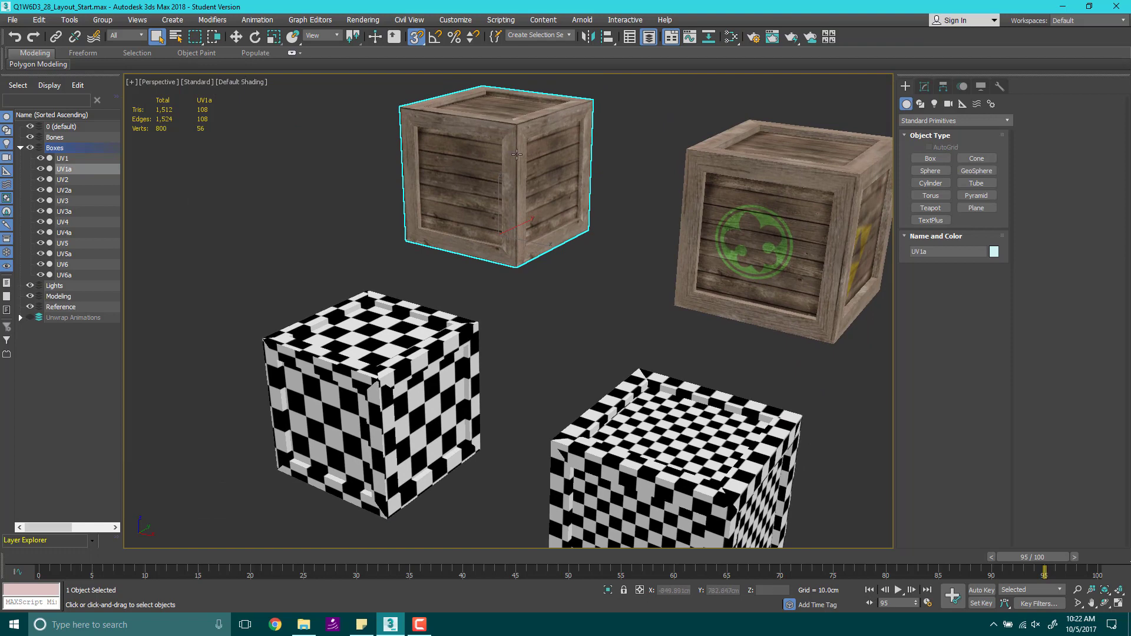
scroll(511, 200, up, 3)
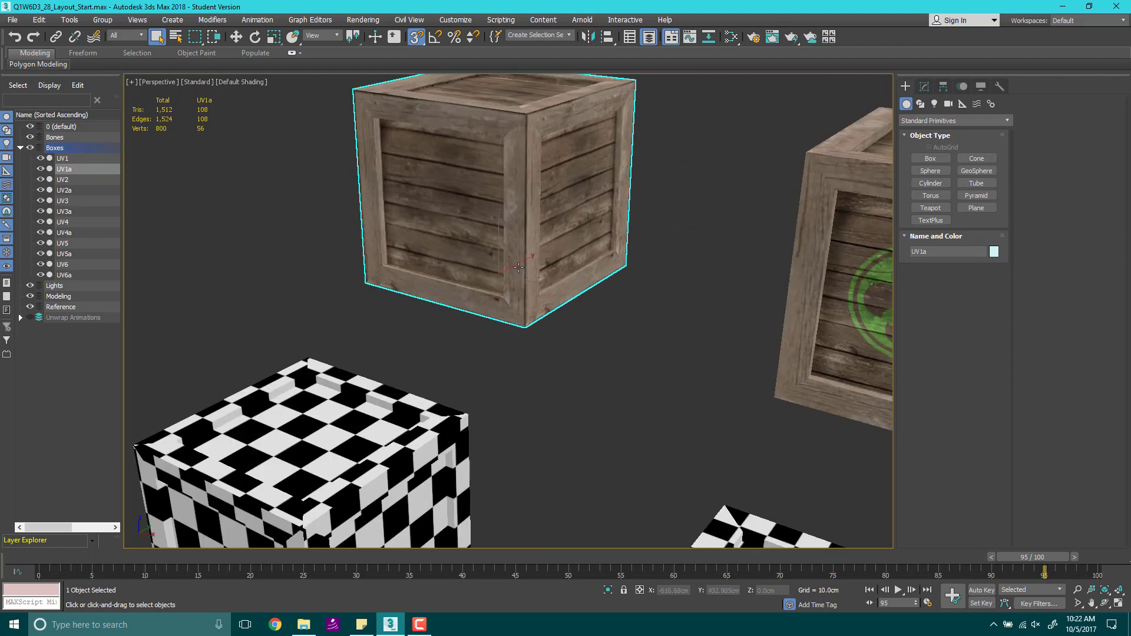
middle_drag(571, 287, 470, 235)
scroll(469, 235, down, 3)
middle_drag(755, 288, 495, 251)
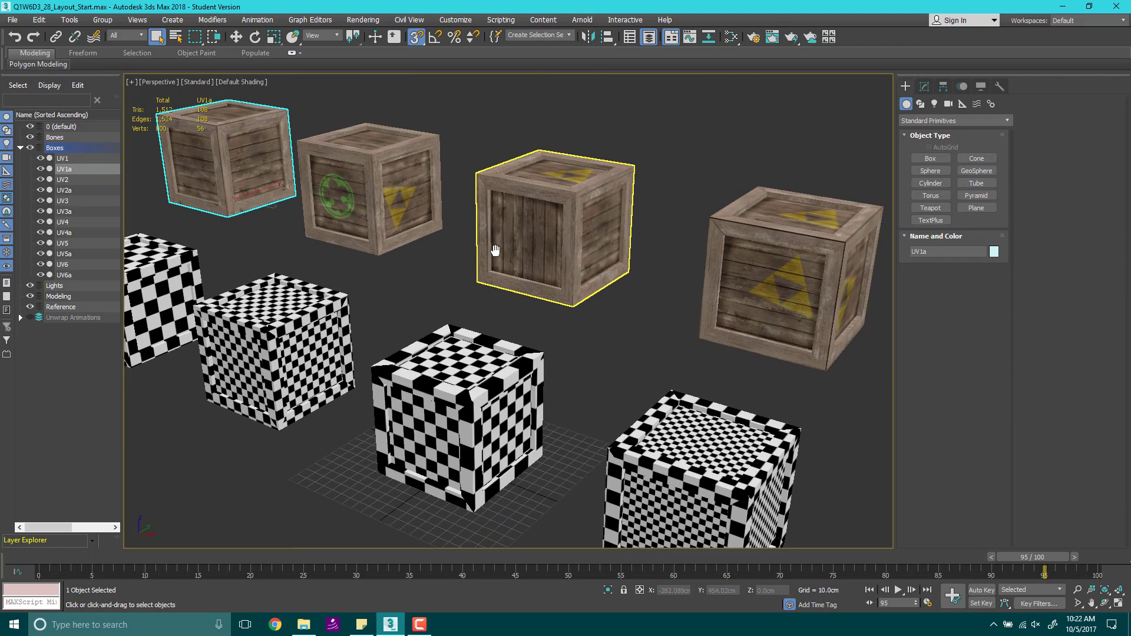
Step: Inspect the frame and plank texture of the vertical-plank crate UV3a at close range and select that crate
scroll(587, 206, up, 5)
alt+middle_drag(453, 351, 492, 328)
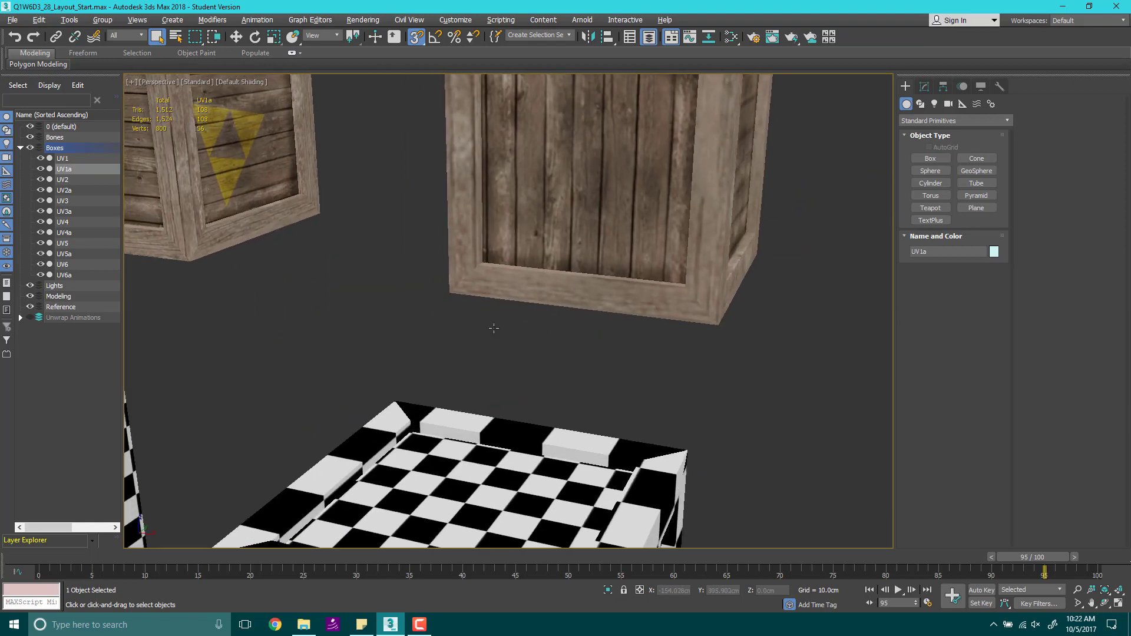
middle_drag(580, 250, 497, 377)
scroll(656, 232, up, 5)
scroll(425, 303, down, 2)
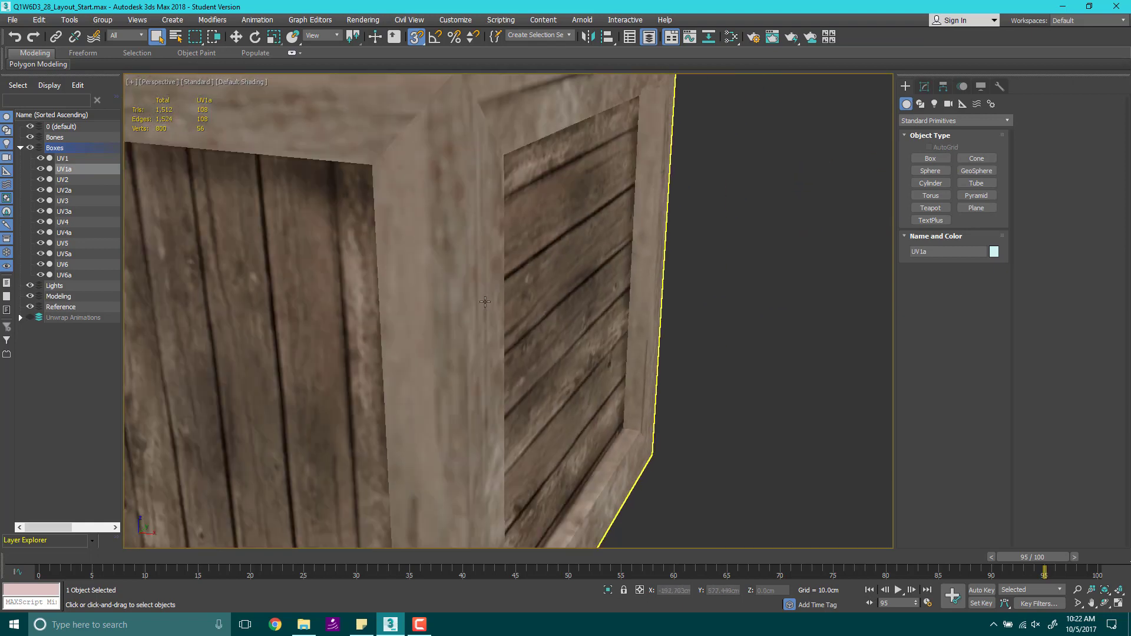
scroll(412, 291, down, 6)
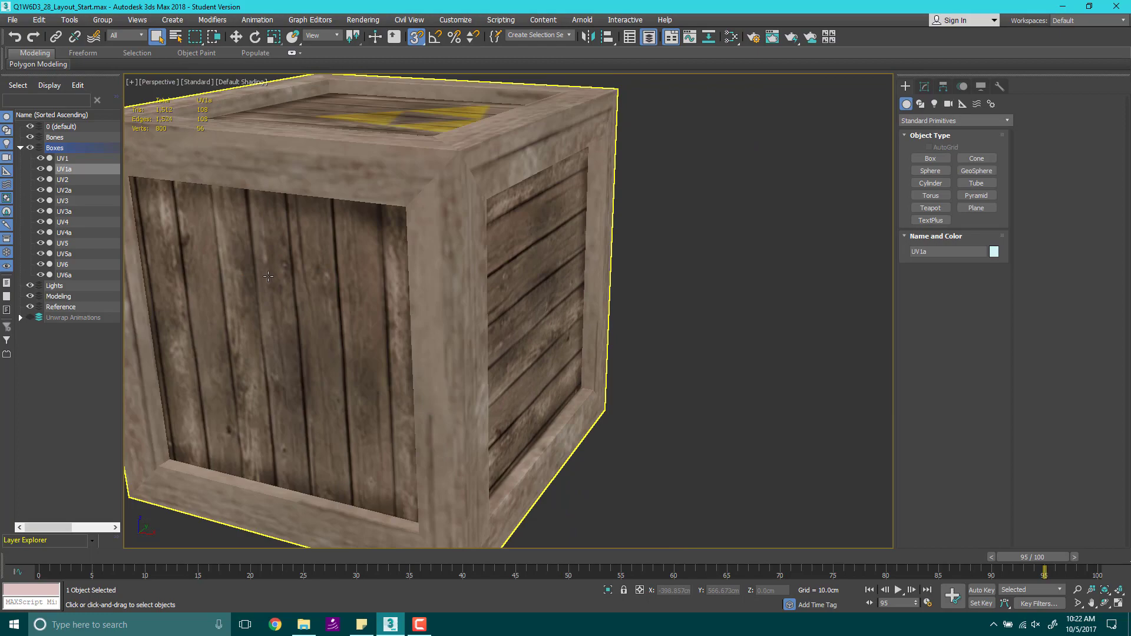
click(286, 284)
Step: Select the green-emblem crate UV2a and compare it with the checkered crate below it
scroll(458, 329, down, 5)
middle_drag(344, 332, 752, 272)
middle_drag(401, 248, 567, 161)
scroll(566, 160, down, 3)
click(550, 242)
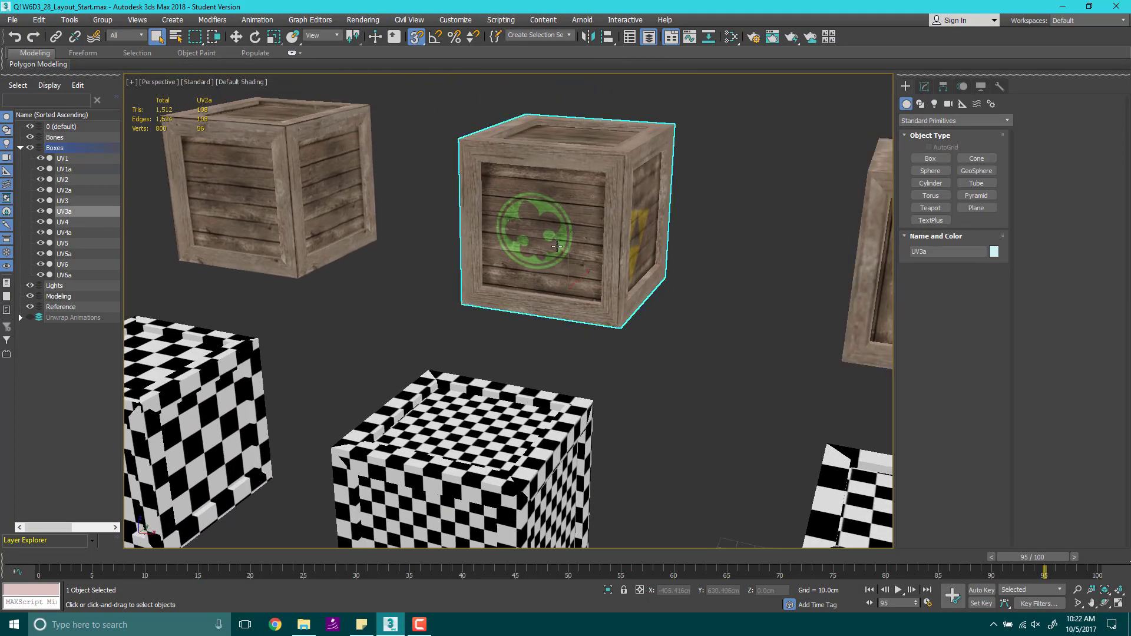
alt+middle_drag(550, 242, 607, 94)
scroll(548, 235, up, 3)
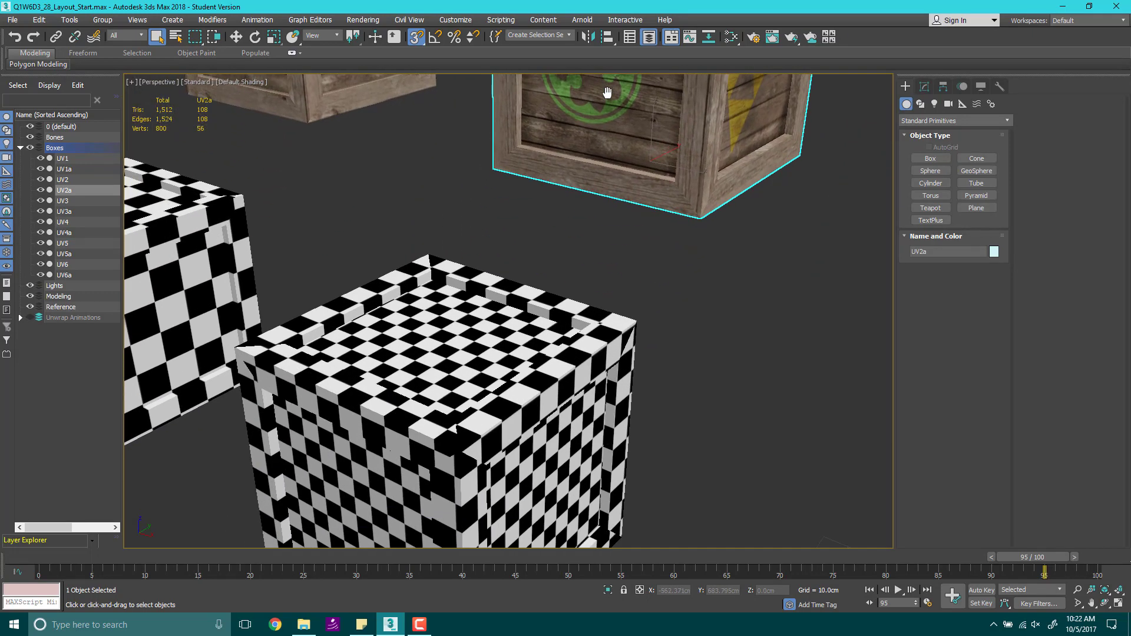
scroll(606, 94, down, 3)
middle_drag(619, 132, 554, 237)
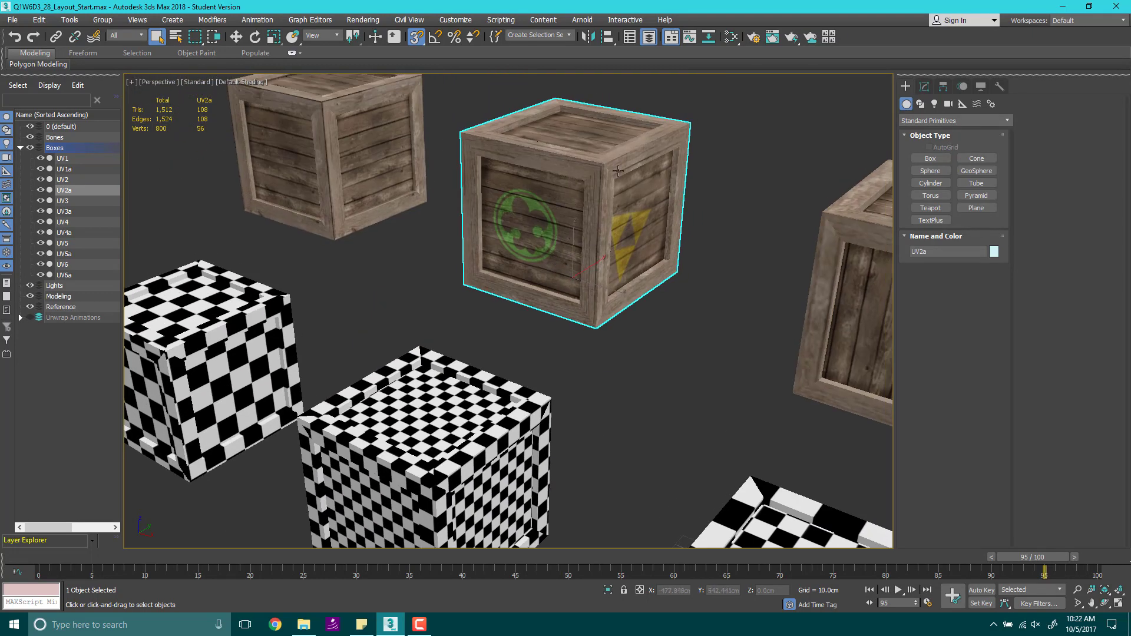
Step: Open crate UV2a's Unwrap UVW layout in the UV editor, reset the texture list and display UV2_DM.png as the background
click(924, 86)
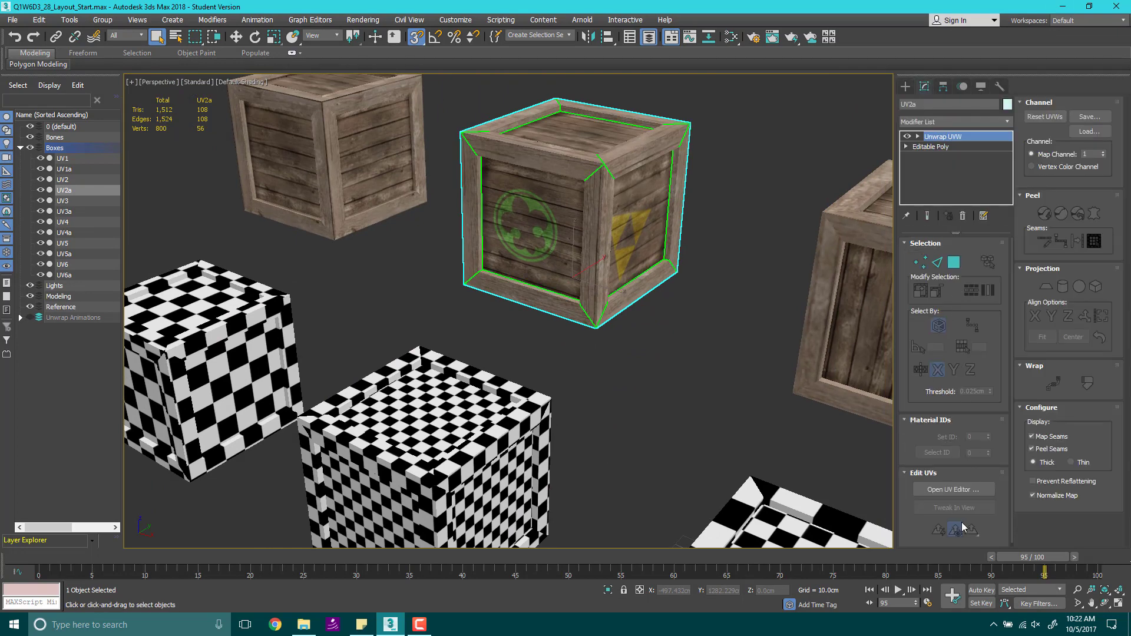
click(953, 489)
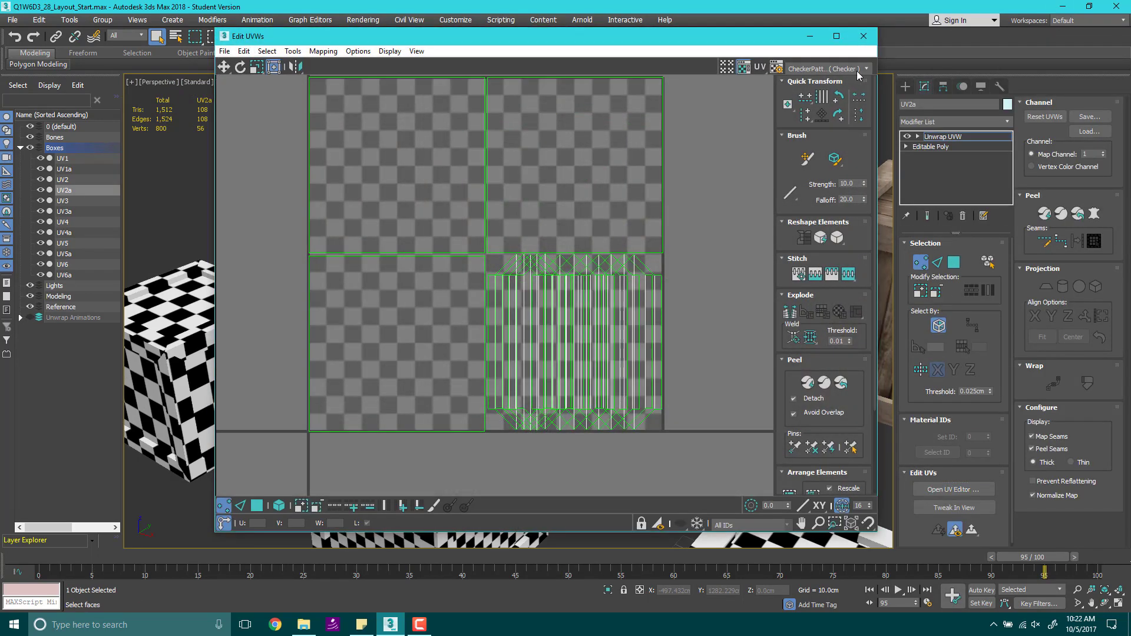
click(864, 69)
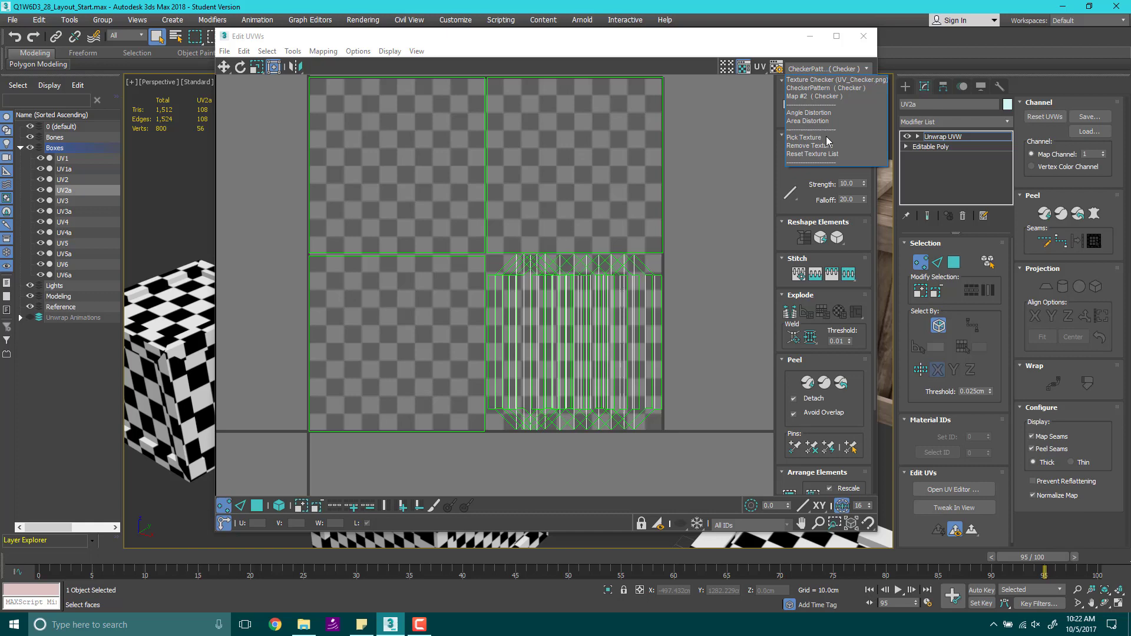
click(831, 155)
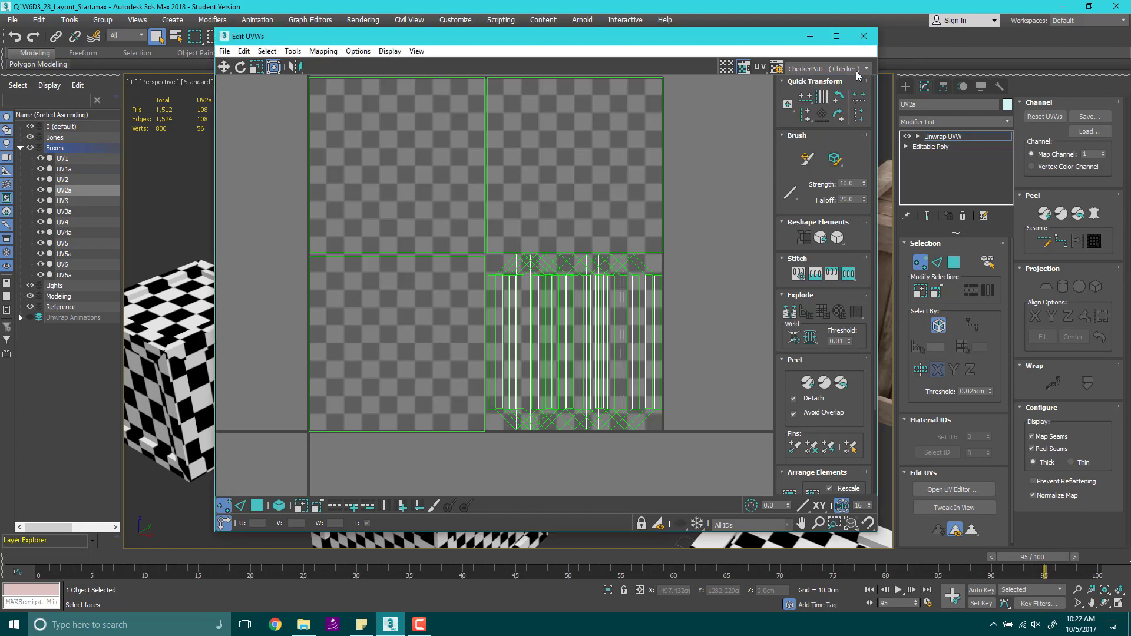
click(868, 69)
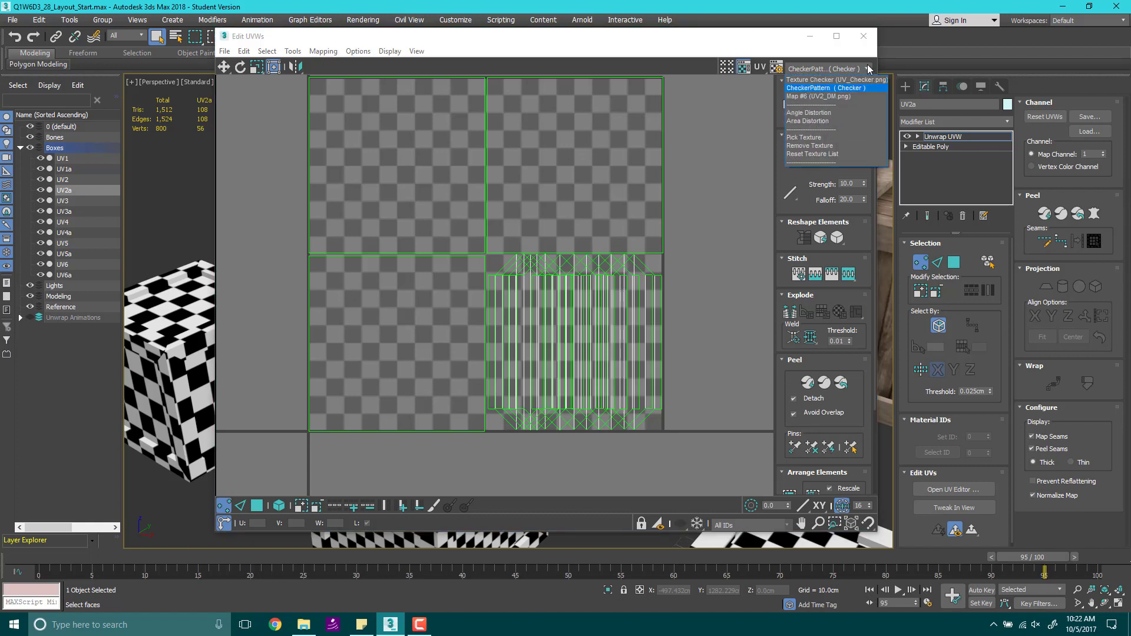
click(852, 98)
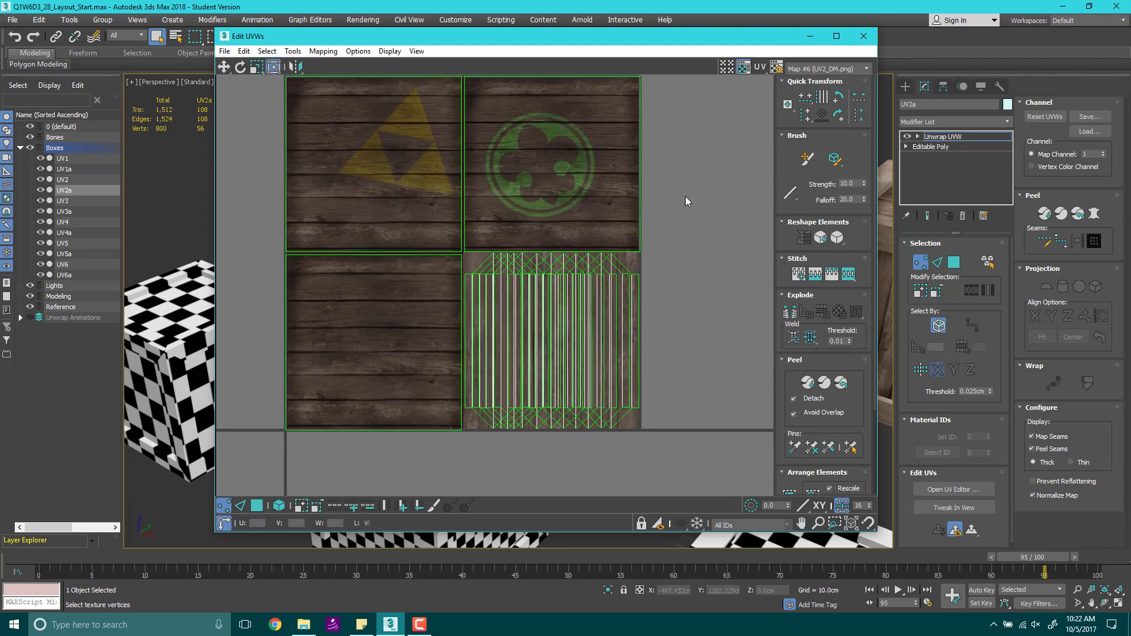
Step: Move the Edit UVWs window beside crate UV2a and compare the crate's top and emblem faces with its UV layout
drag(687, 36, 1064, 21)
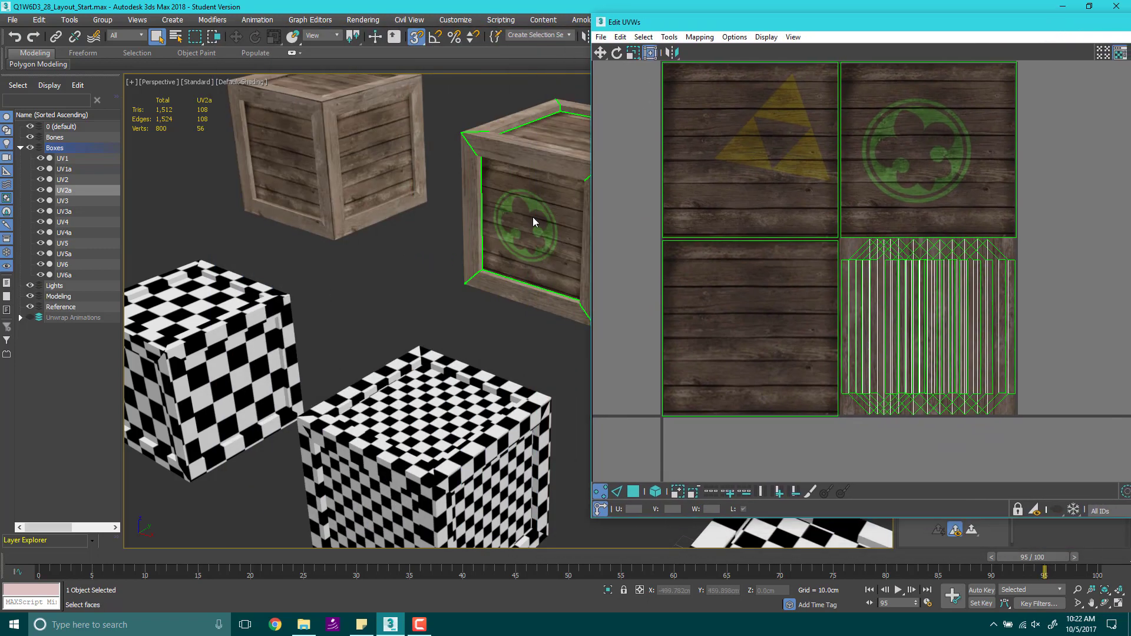
scroll(481, 269, up, 3)
alt+middle_drag(481, 268, 441, 282)
scroll(448, 267, up, 2)
alt+middle_drag(349, 189, 567, 214)
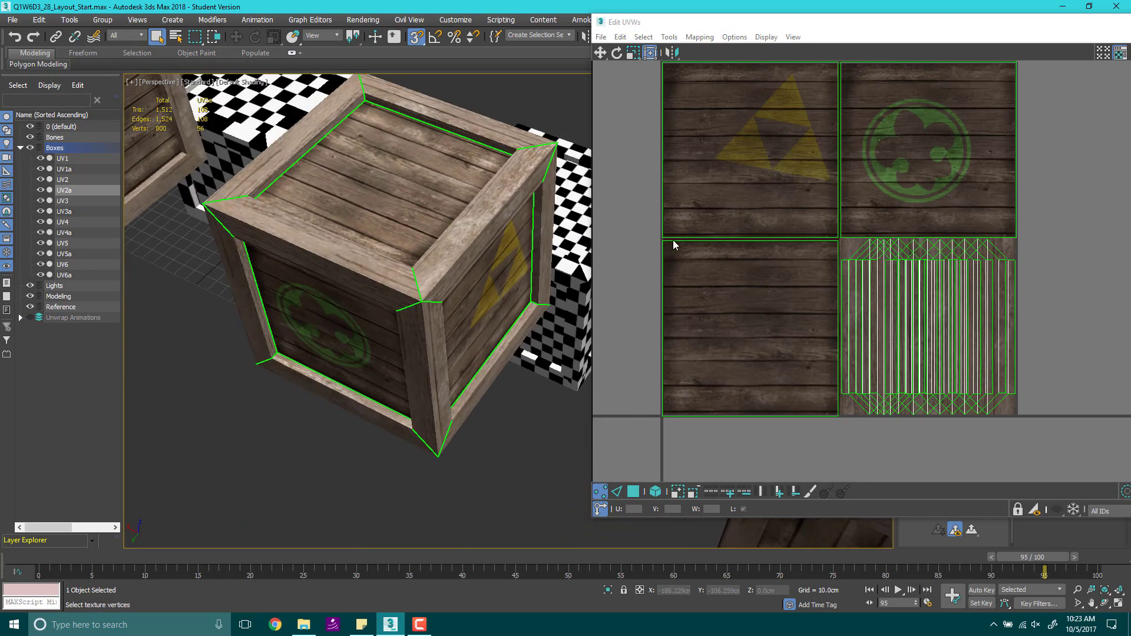
middle_drag(383, 273, 334, 287)
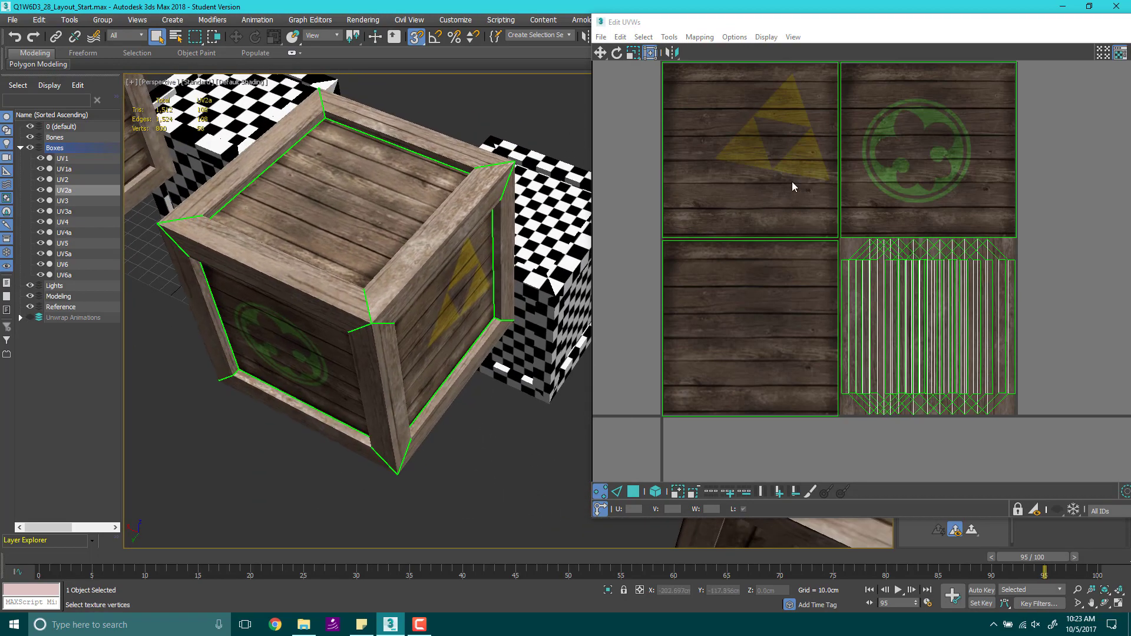
middle_drag(861, 172, 886, 230)
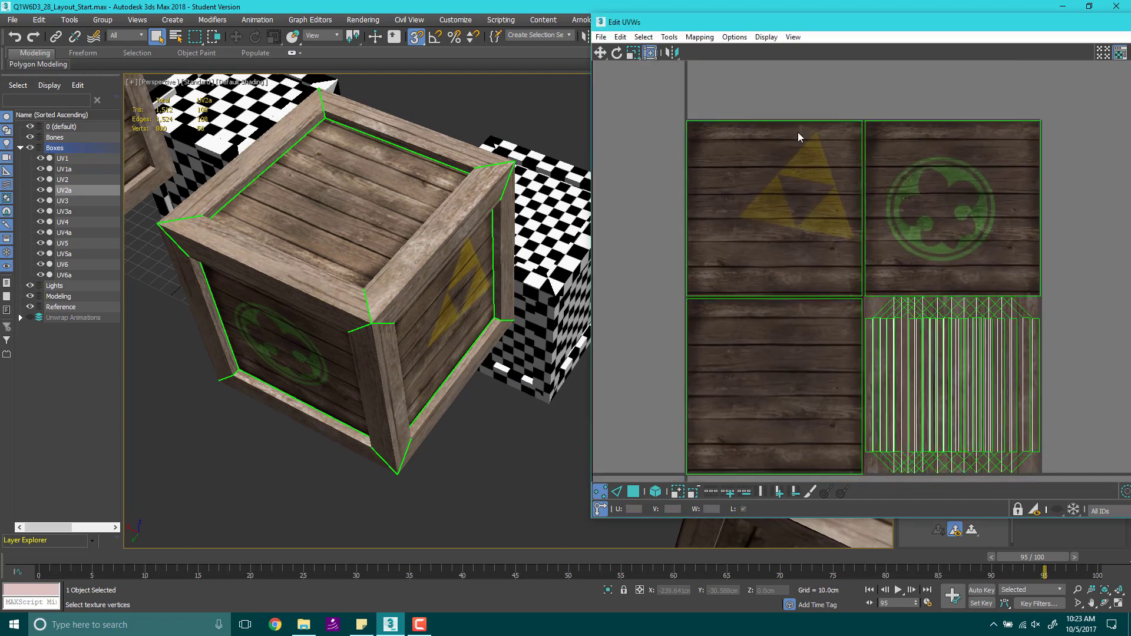
Step: Examine crate UV2a's green-emblem face at close range and compare it with the emblem and frame-strip areas of its UV layout
alt+middle_drag(413, 306, 333, 185)
scroll(839, 282, up, 2)
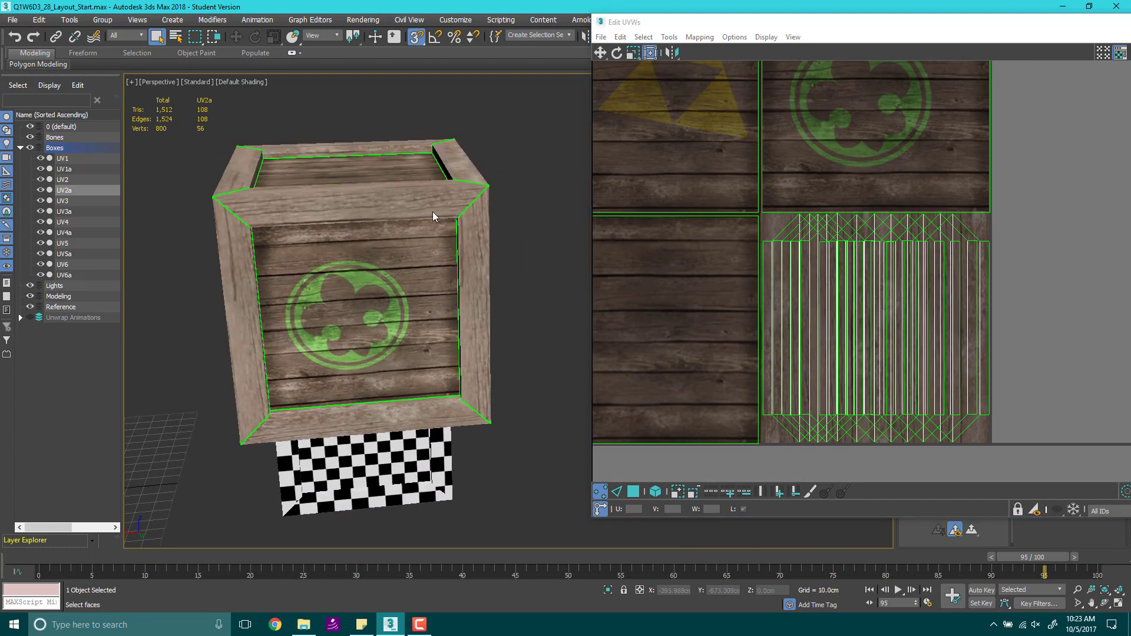
scroll(439, 211, up, 4)
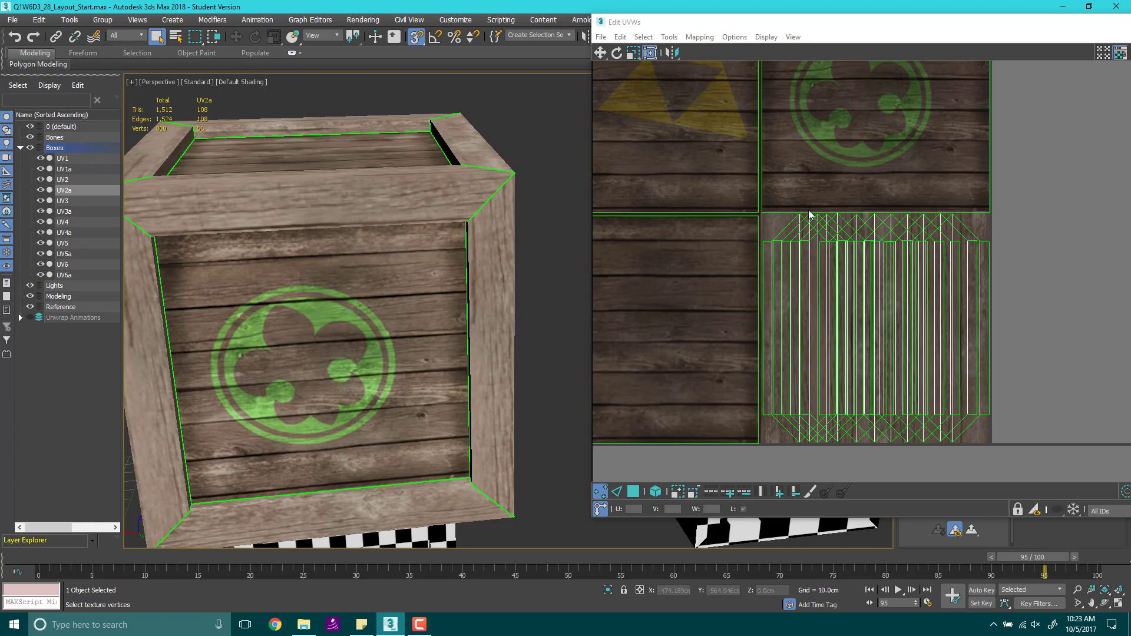
scroll(704, 321, down, 4)
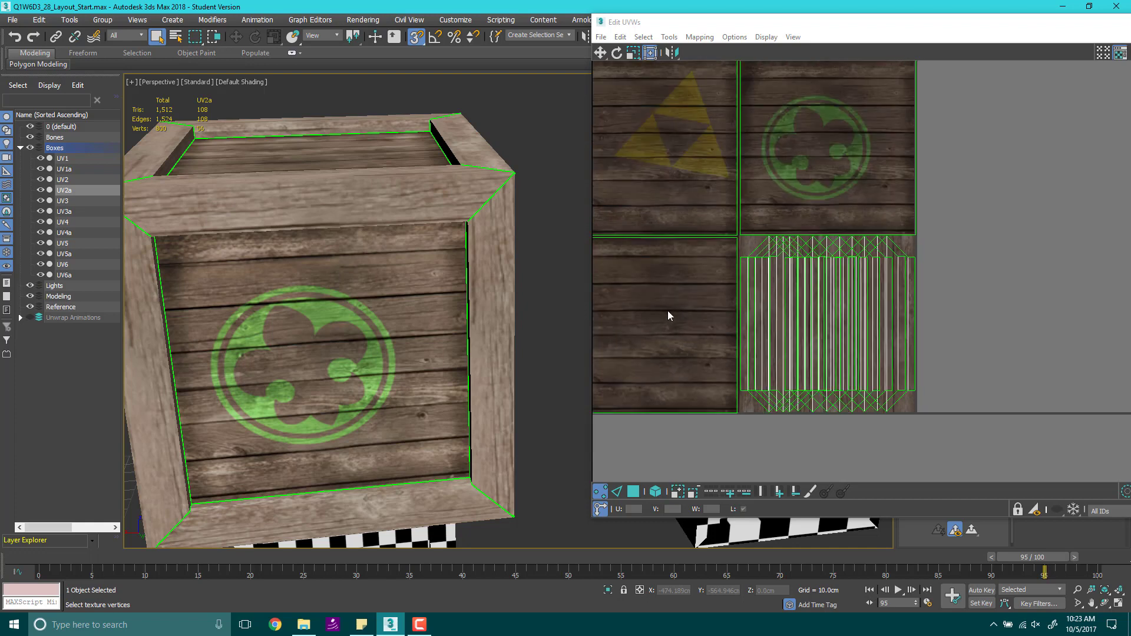
scroll(703, 305, up, 1)
middle_drag(355, 354, 385, 280)
scroll(384, 280, down, 1)
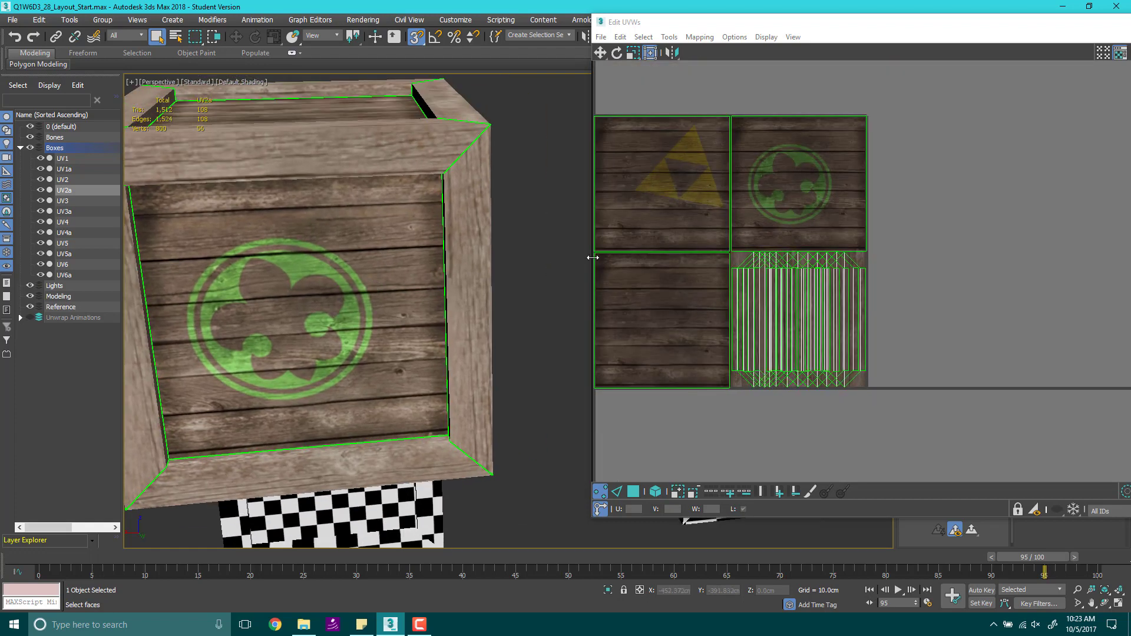
scroll(419, 292, down, 2)
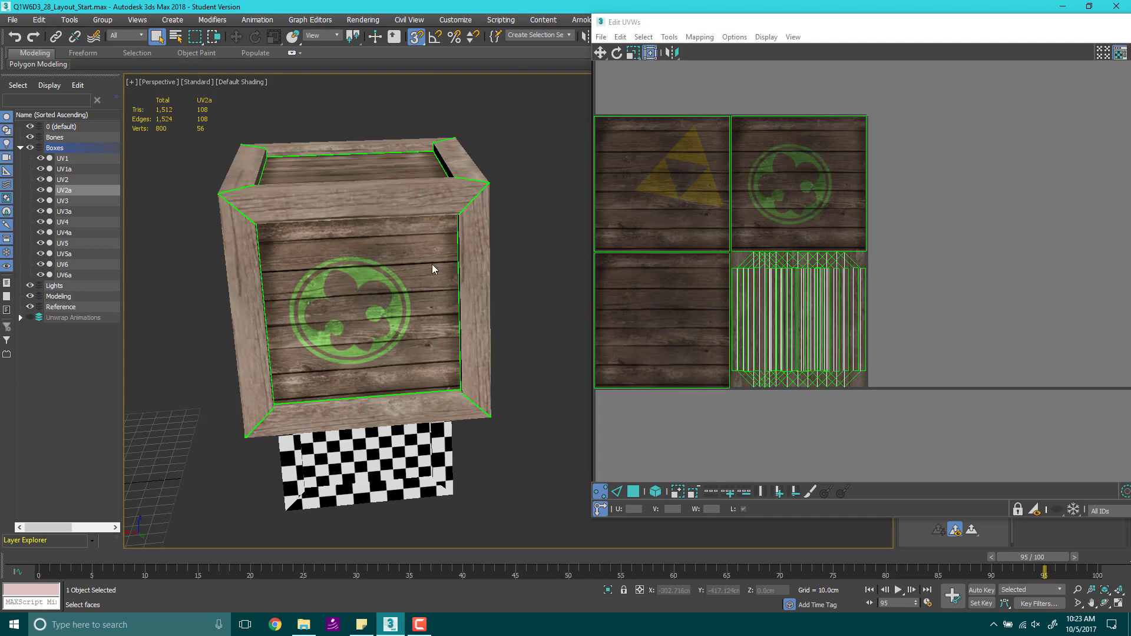
Step: View crate UV2a from several sides and compare its top, triangle-emblem and green-emblem faces with the textured UV layout
alt+middle_drag(475, 257, 323, 252)
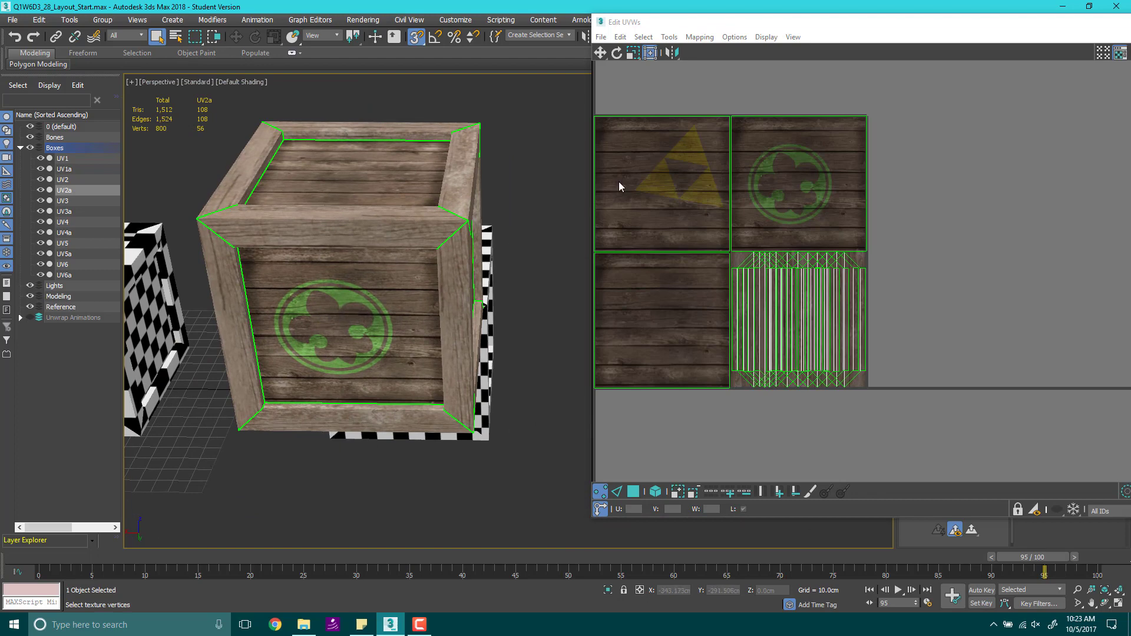
middle_drag(319, 395, 313, 428)
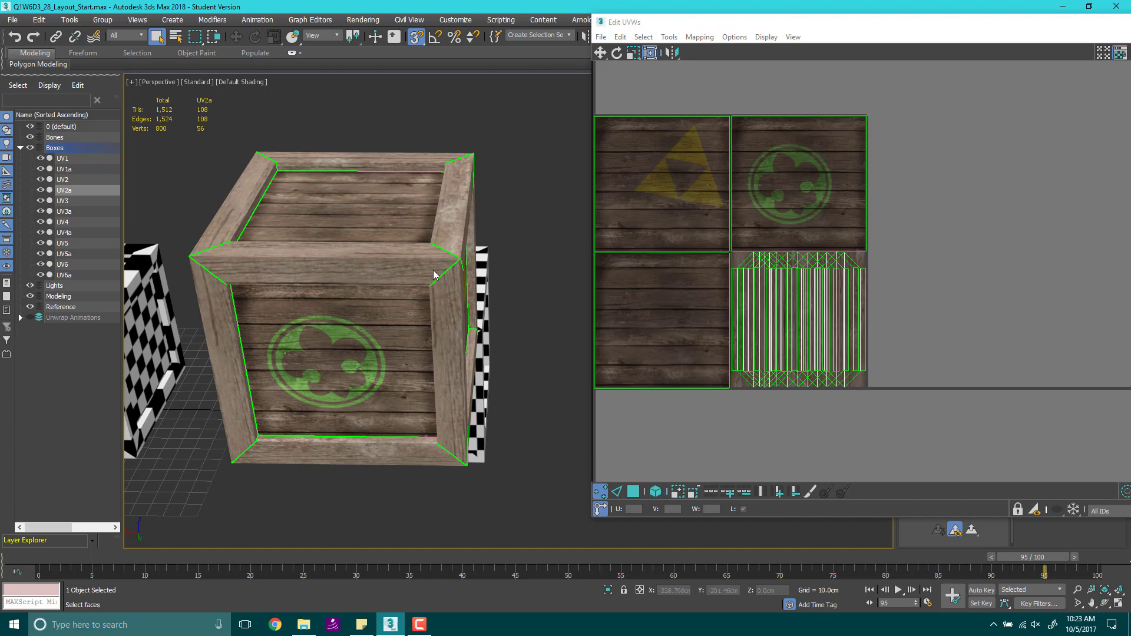
alt+middle_drag(285, 333, 266, 263)
alt+middle_drag(320, 441, 410, 429)
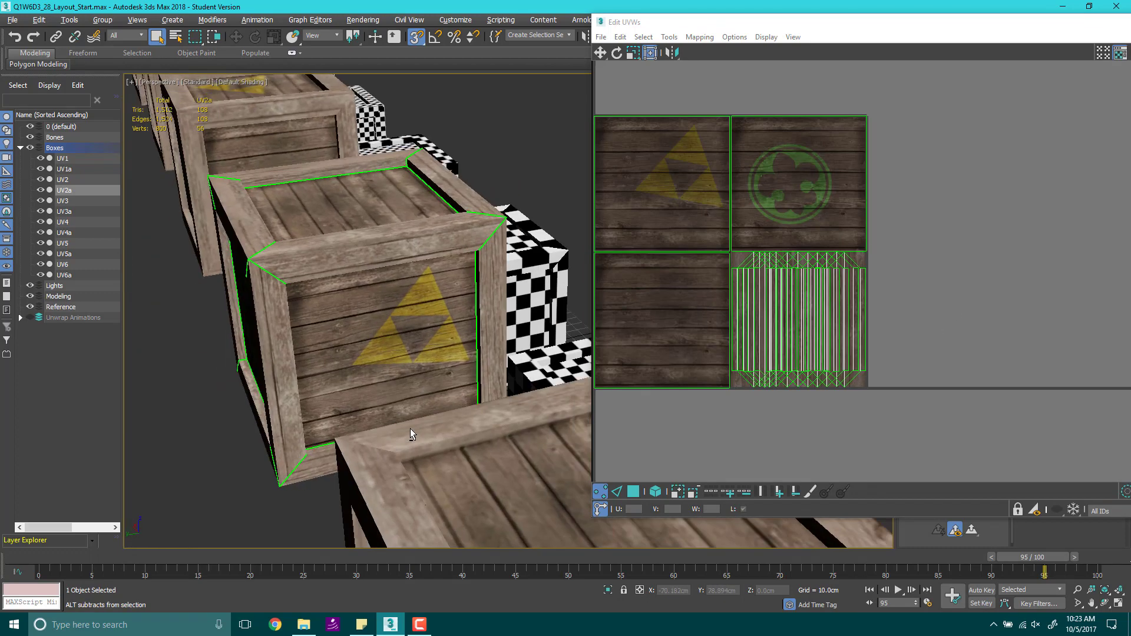
alt+middle_drag(333, 252, 330, 395)
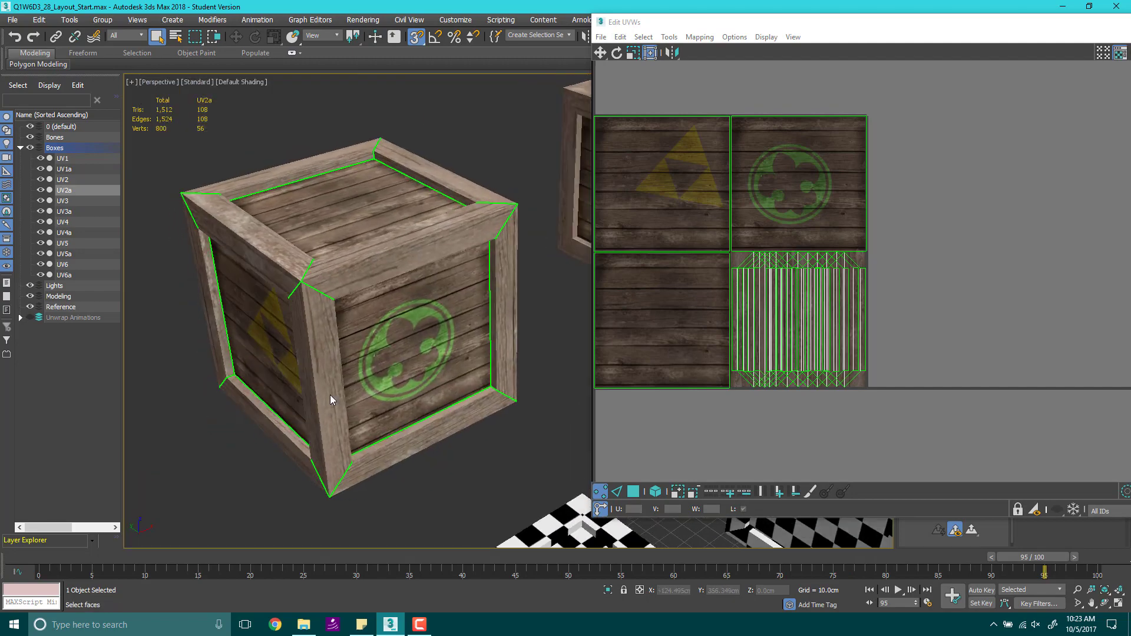
alt+middle_drag(309, 348, 392, 331)
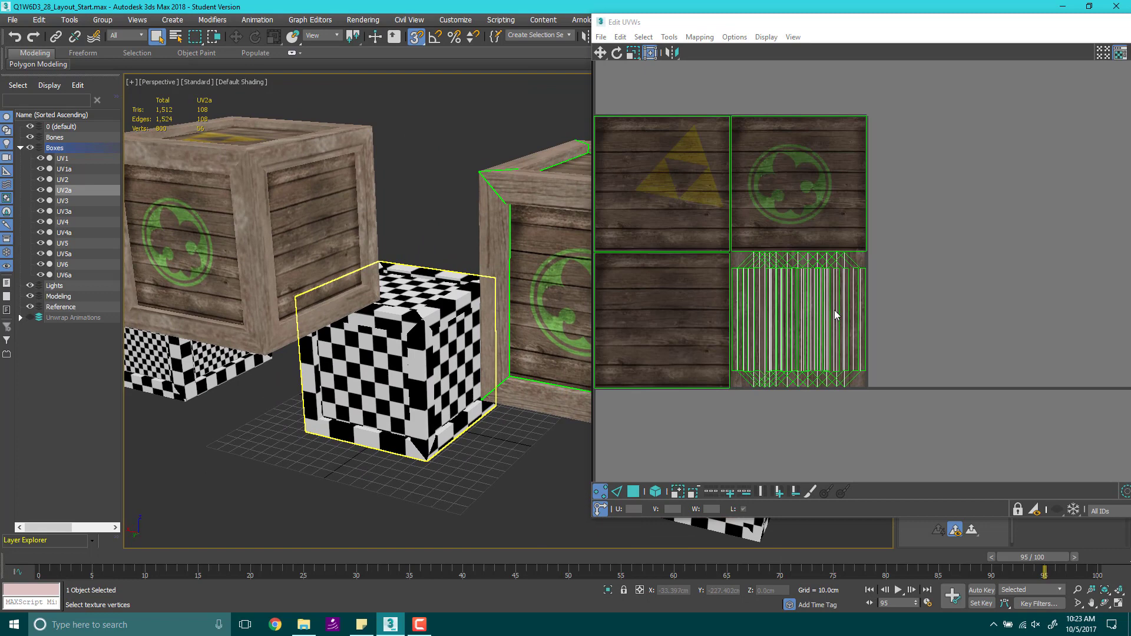
middle_drag(289, 312, 299, 373)
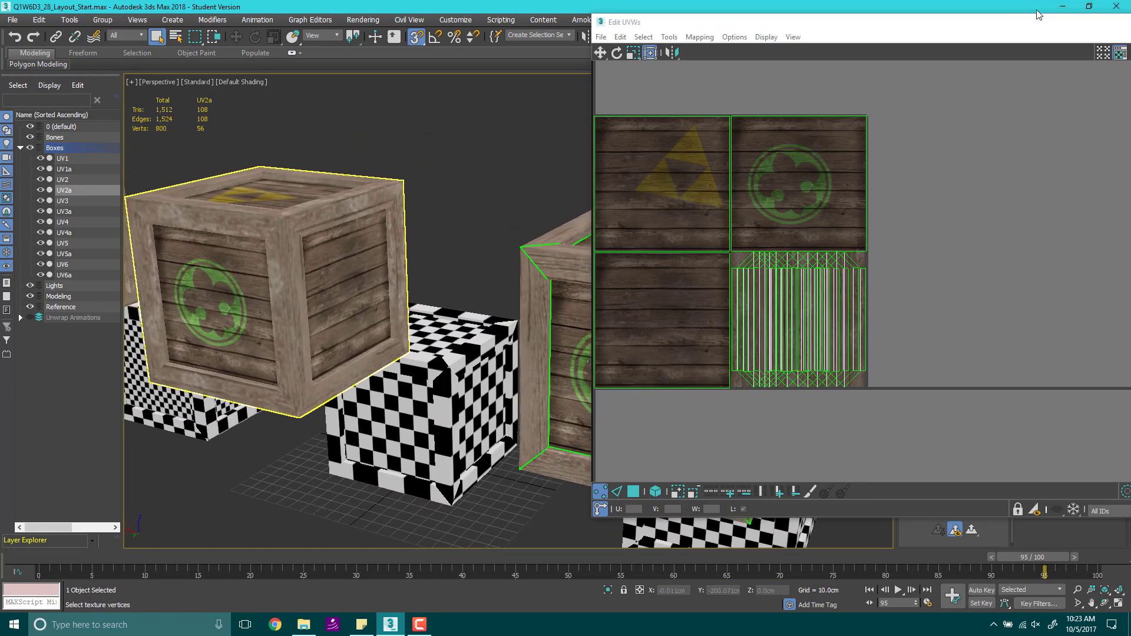
Step: Move the Edit UVWs window away from the crates and close it
drag(983, 9, 814, 95)
drag(893, 18, 702, 274)
click(872, 89)
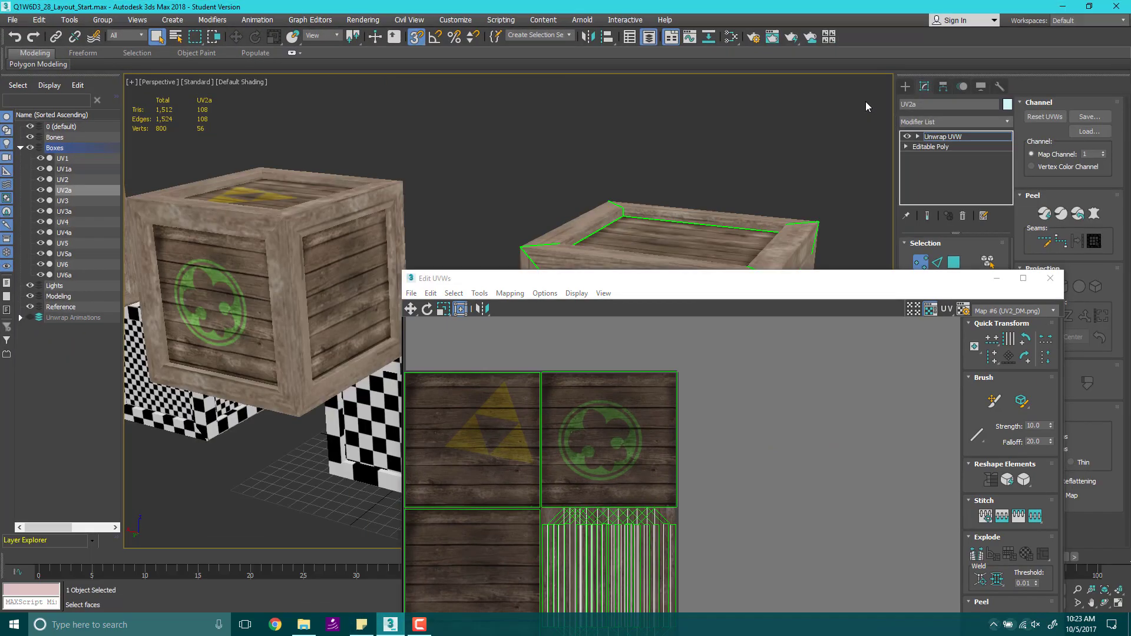
click(1051, 278)
Step: Look along the row of textured crates and inspect the triangle-emblem crate next to the vertical-plank crate UV3a
middle_drag(680, 221, 460, 169)
scroll(460, 169, down, 5)
scroll(427, 181, up, 4)
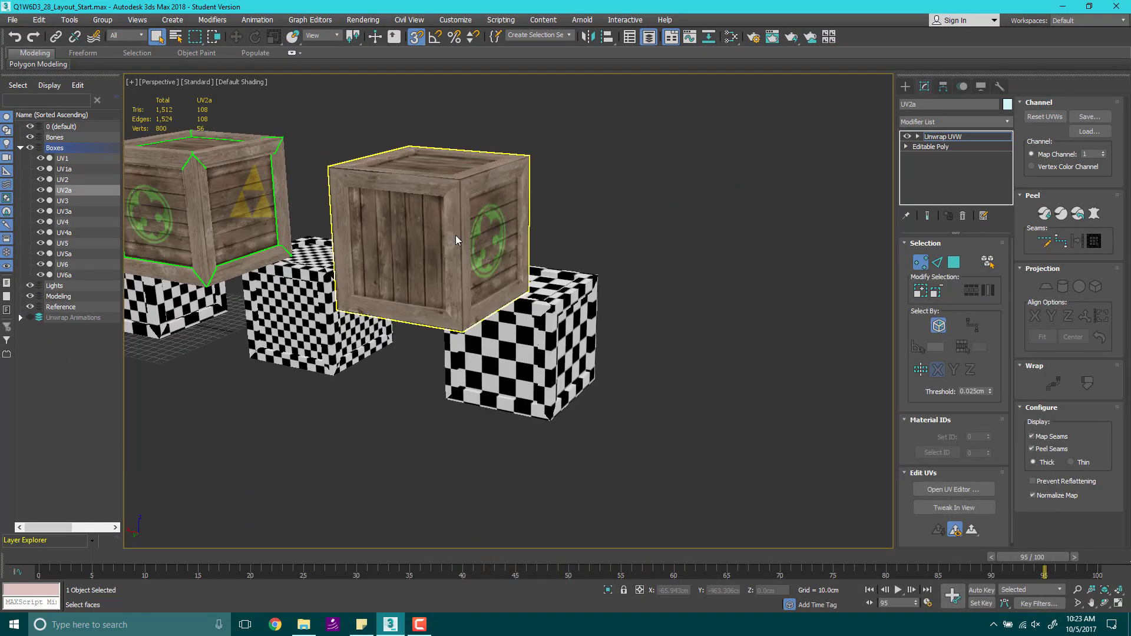
alt+middle_drag(552, 222, 400, 248)
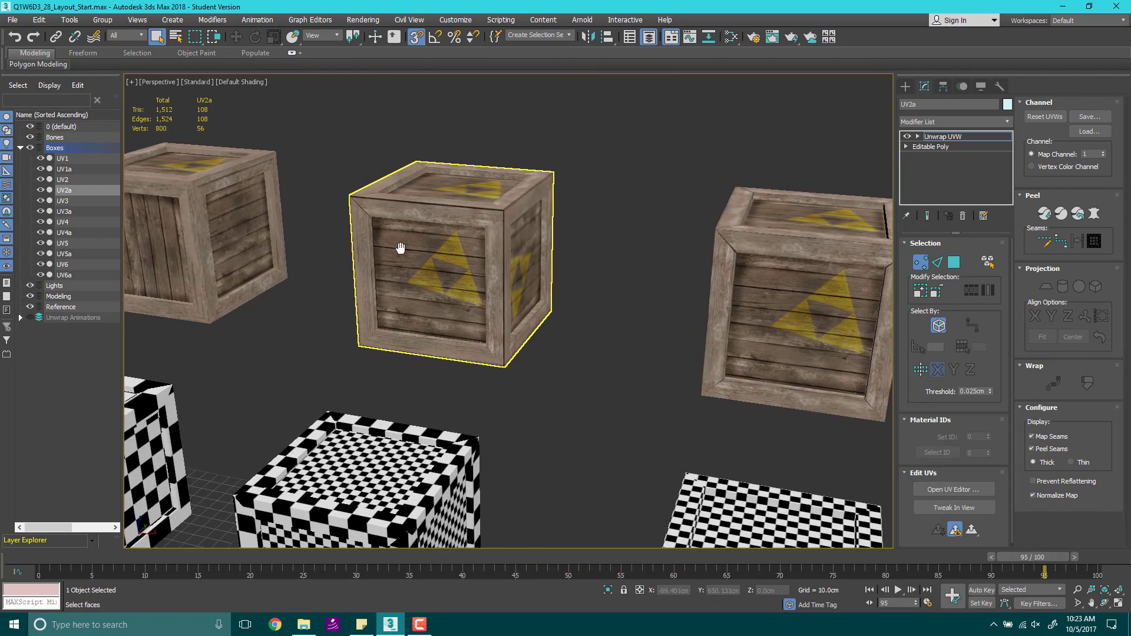
scroll(477, 226, up, 3)
scroll(482, 224, down, 8)
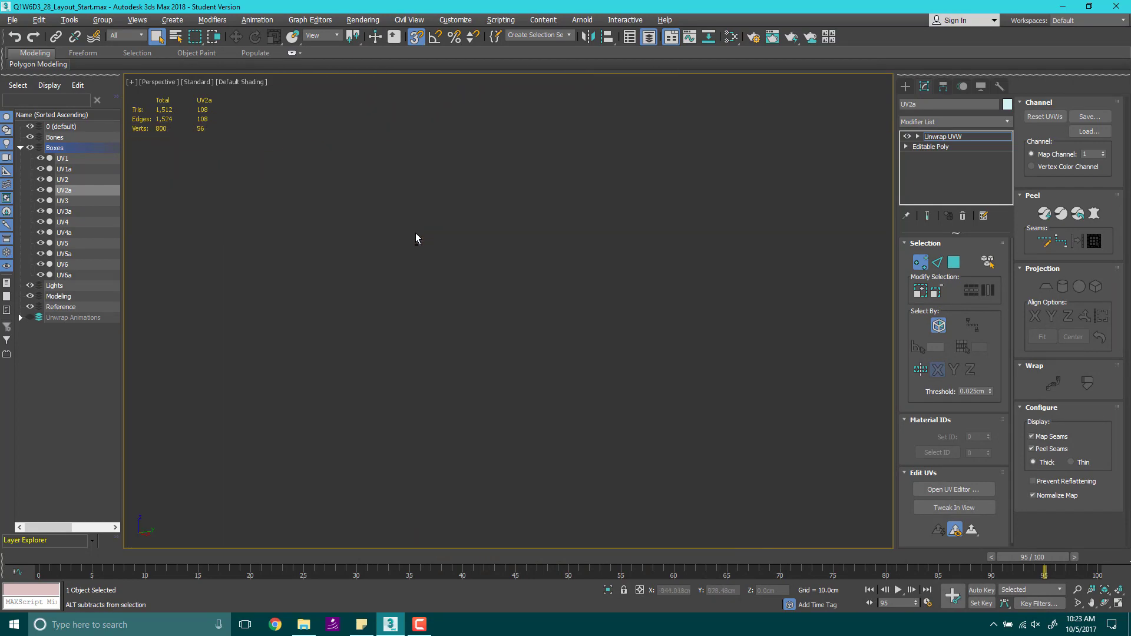
scroll(436, 235, up, 12)
middle_drag(432, 232, 535, 206)
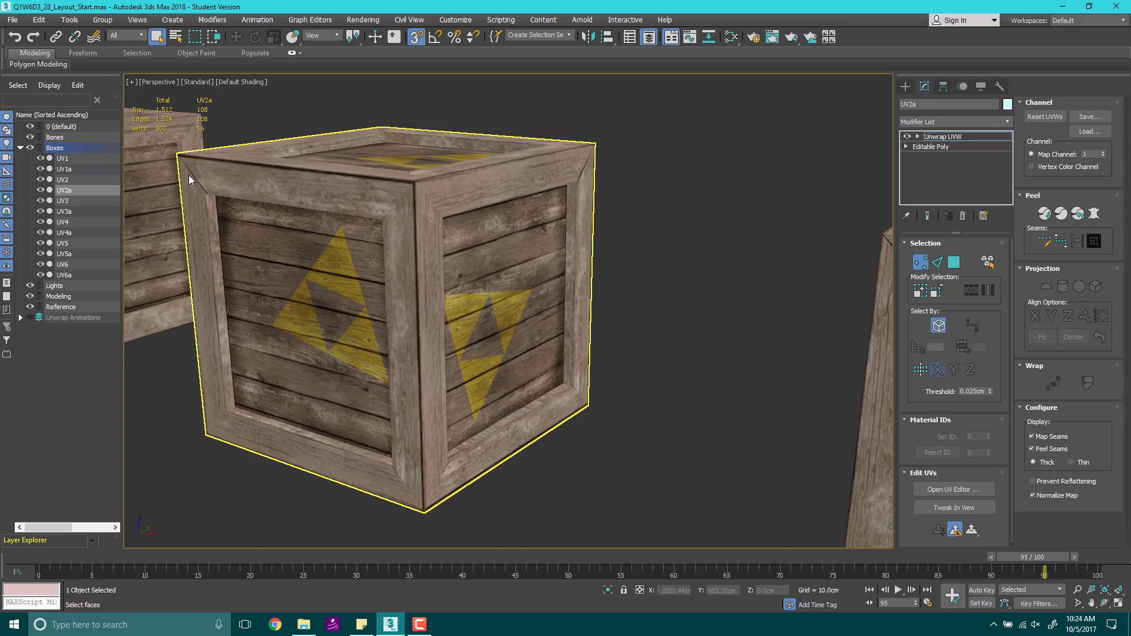
Step: Compare the two triangle-emblem sides of the crate next to UV3a with the neighbouring textured and checkered crates
alt+middle_drag(553, 281, 533, 282)
middle_drag(265, 345, 466, 215)
scroll(291, 363, down, 5)
scroll(288, 365, up, 3)
alt+middle_drag(246, 358, 330, 338)
scroll(504, 293, down, 3)
scroll(503, 292, up, 4)
scroll(500, 289, down, 4)
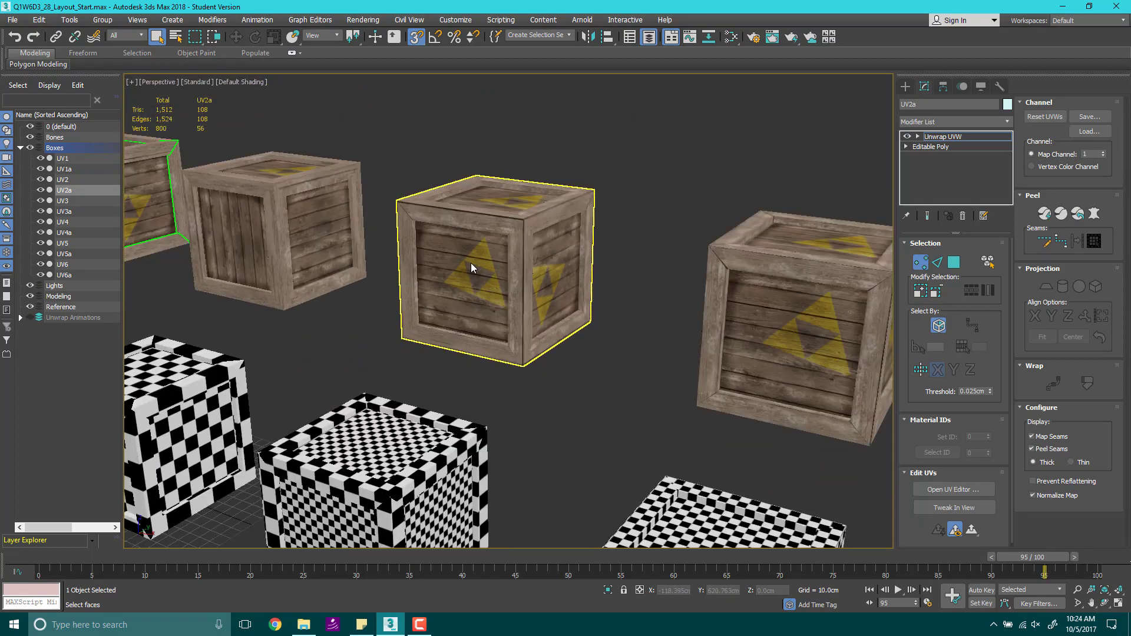
Step: Examine the top, sides and lower frame of the triangle-emblem crate next to UV3a at close range
scroll(471, 263, up, 2)
alt+middle_drag(472, 269, 462, 214)
scroll(463, 222, up, 5)
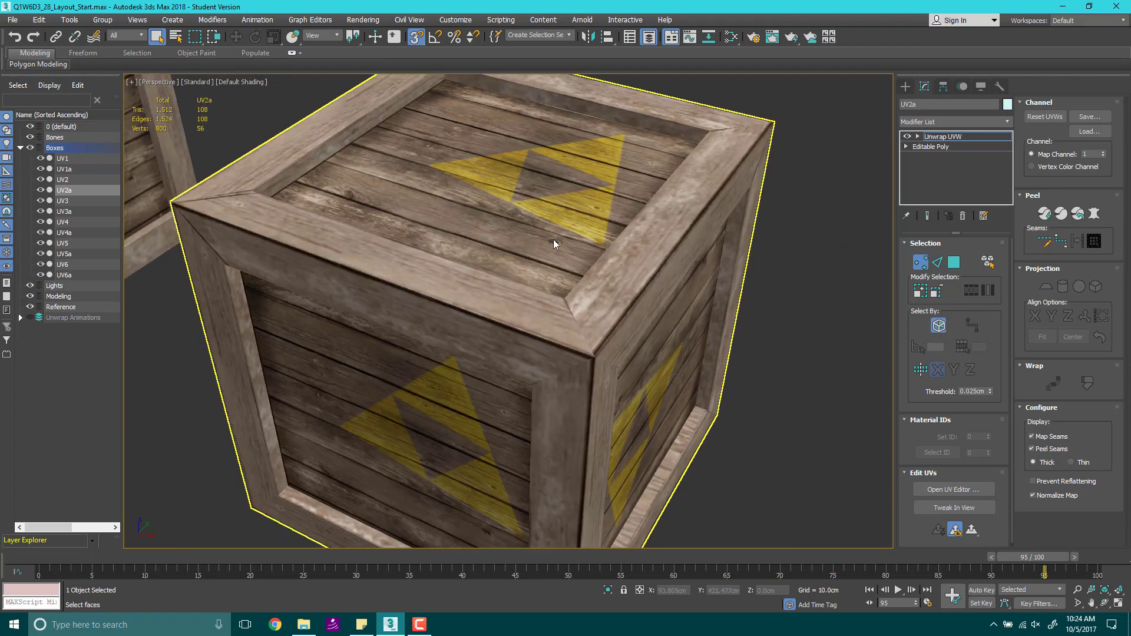
alt+middle_drag(542, 281, 496, 315)
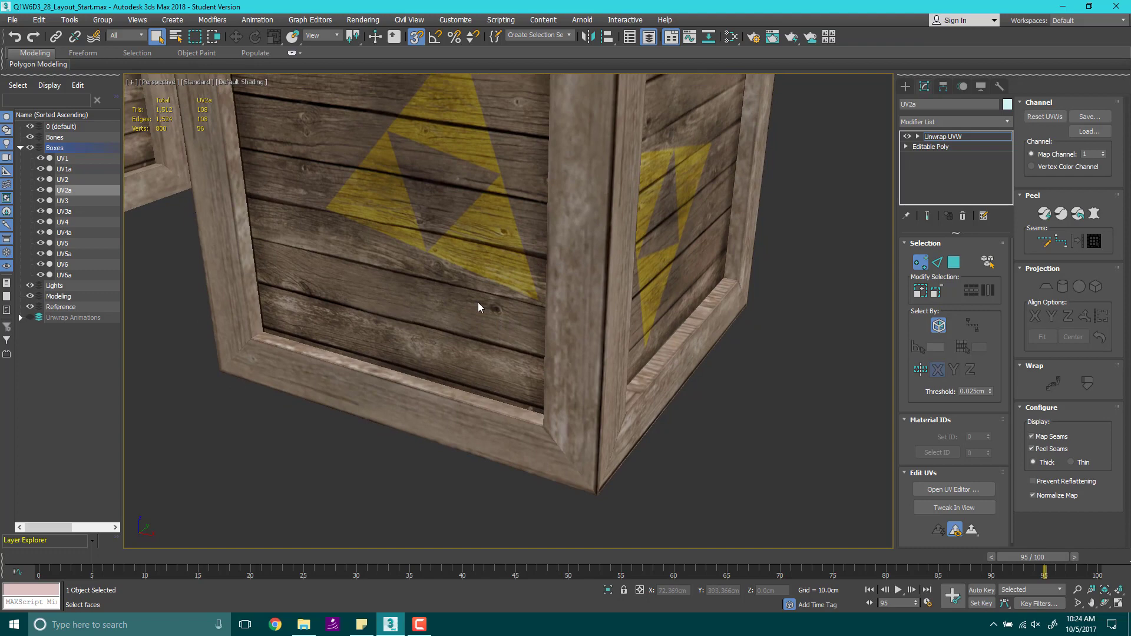
scroll(479, 302, down, 3)
middle_drag(446, 260, 355, 275)
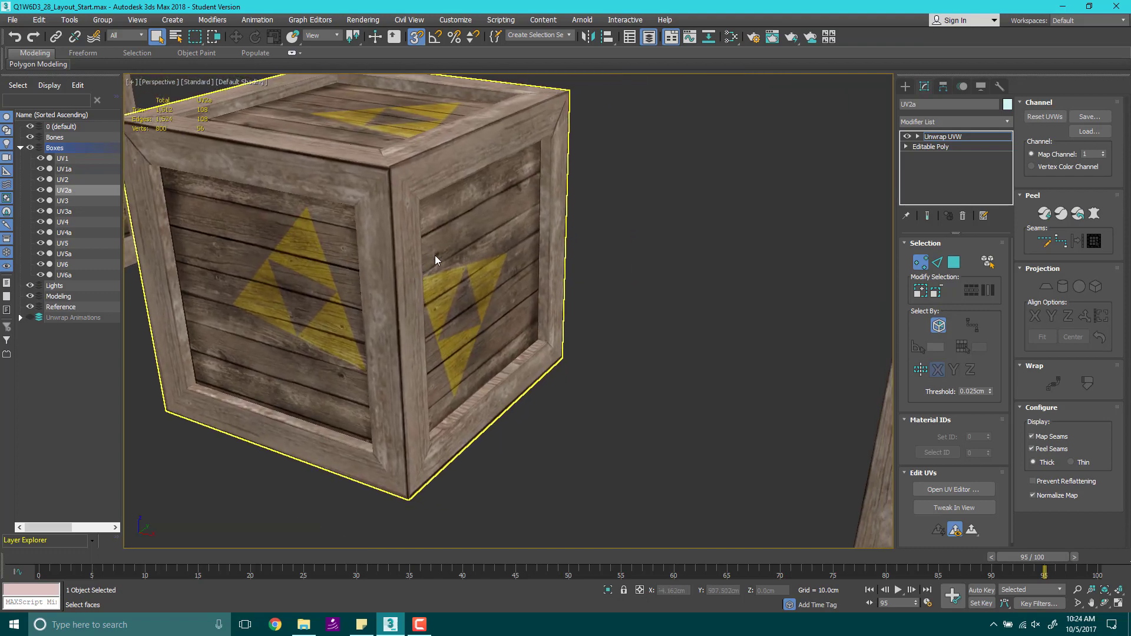
scroll(127, 274, down, 5)
middle_drag(206, 327, 471, 316)
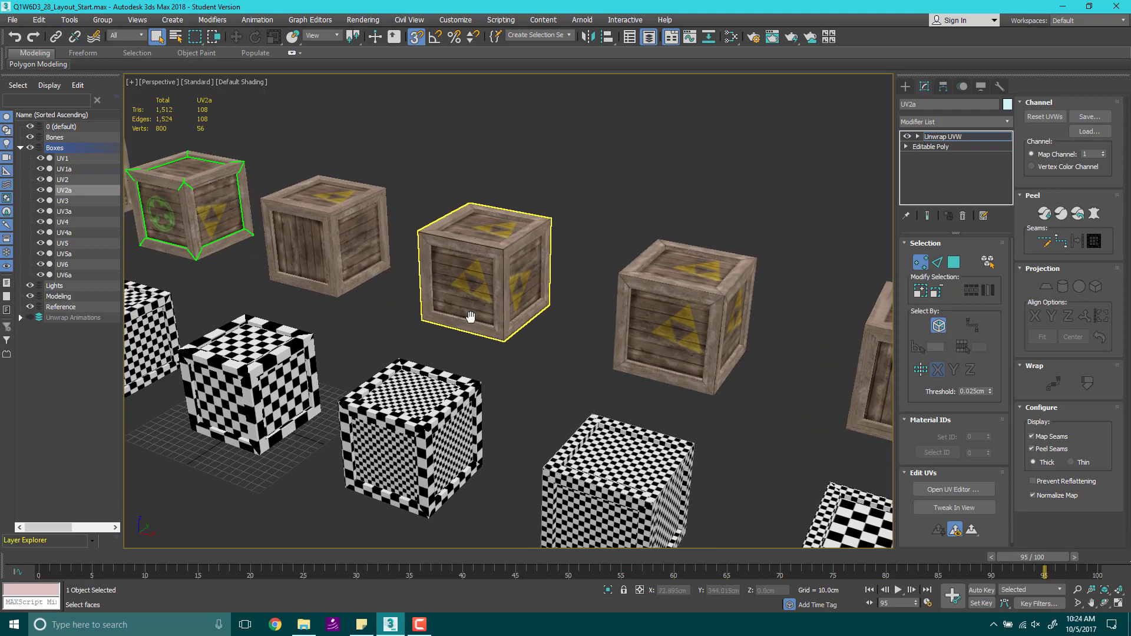
Step: Inspect the emblem orientation and frame texture on the top and sides of the next triangle-emblem crate in the row
scroll(471, 317, up, 6)
scroll(472, 316, down, 3)
scroll(733, 287, up, 3)
middle_drag(412, 224, 498, 266)
scroll(498, 266, down, 3)
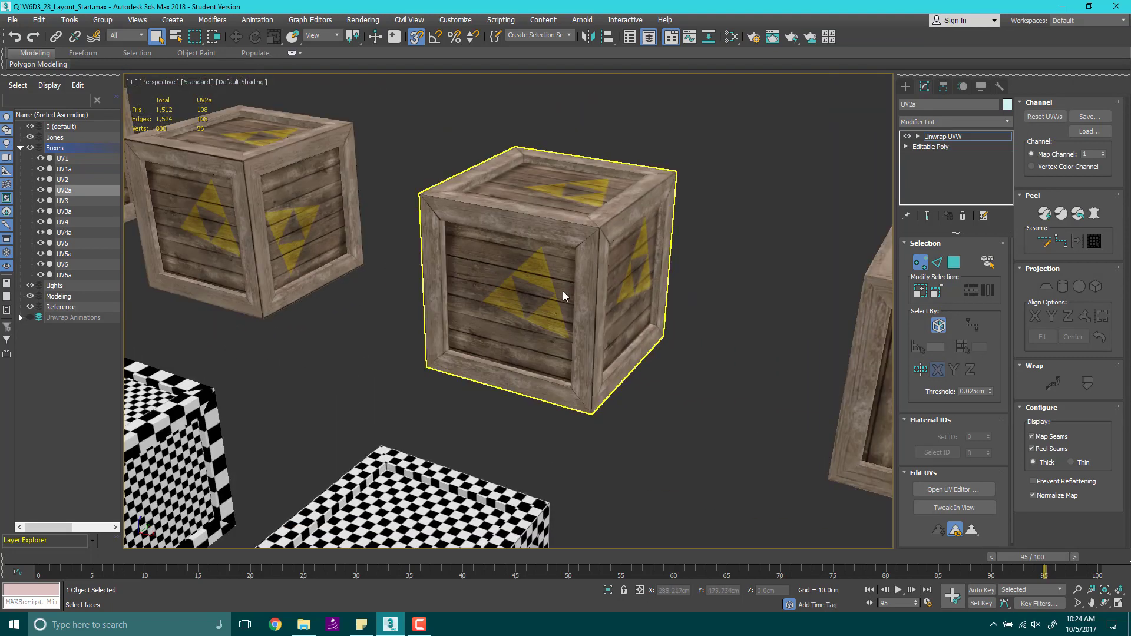
middle_drag(563, 293, 554, 369)
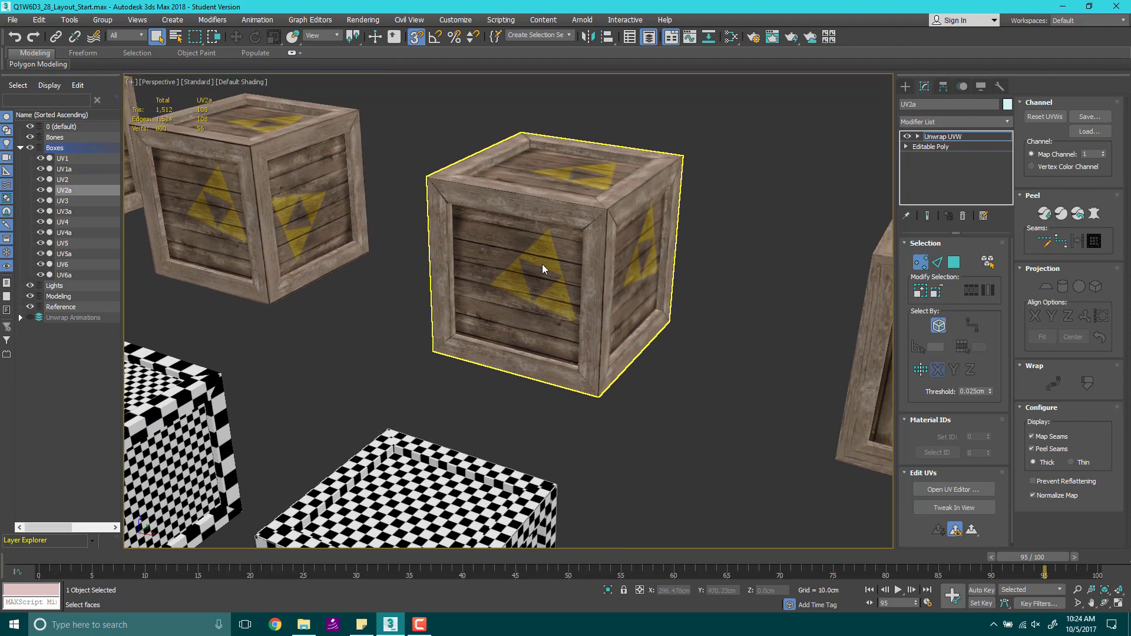
middle_drag(542, 264, 546, 298)
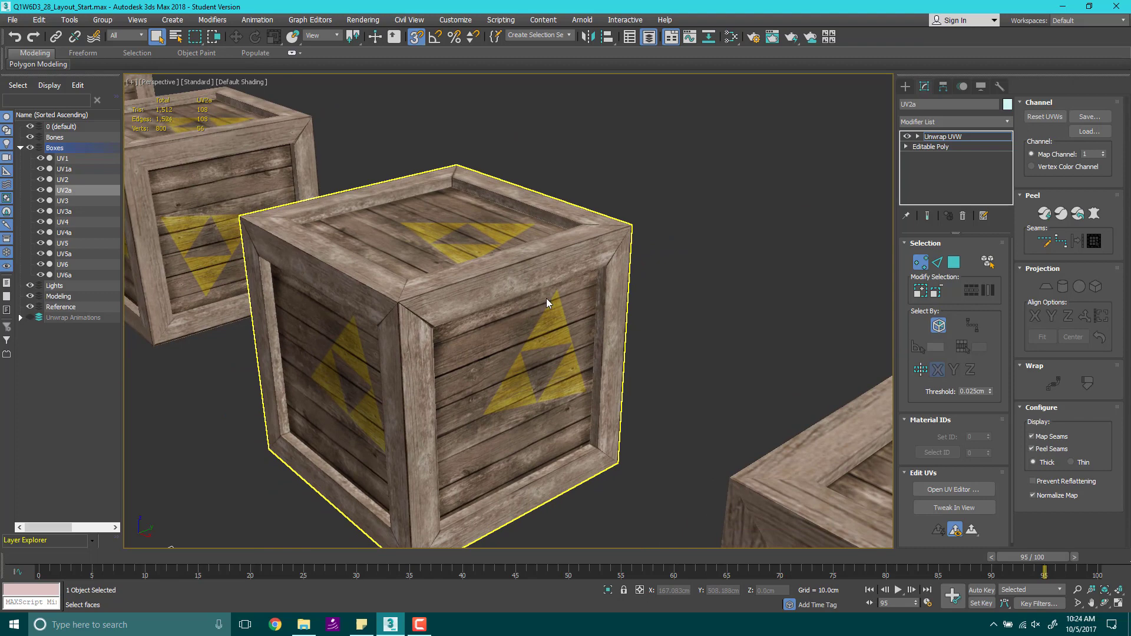
scroll(412, 305, up, 4)
scroll(413, 305, down, 3)
alt+middle_drag(395, 327, 737, 242)
key(z)
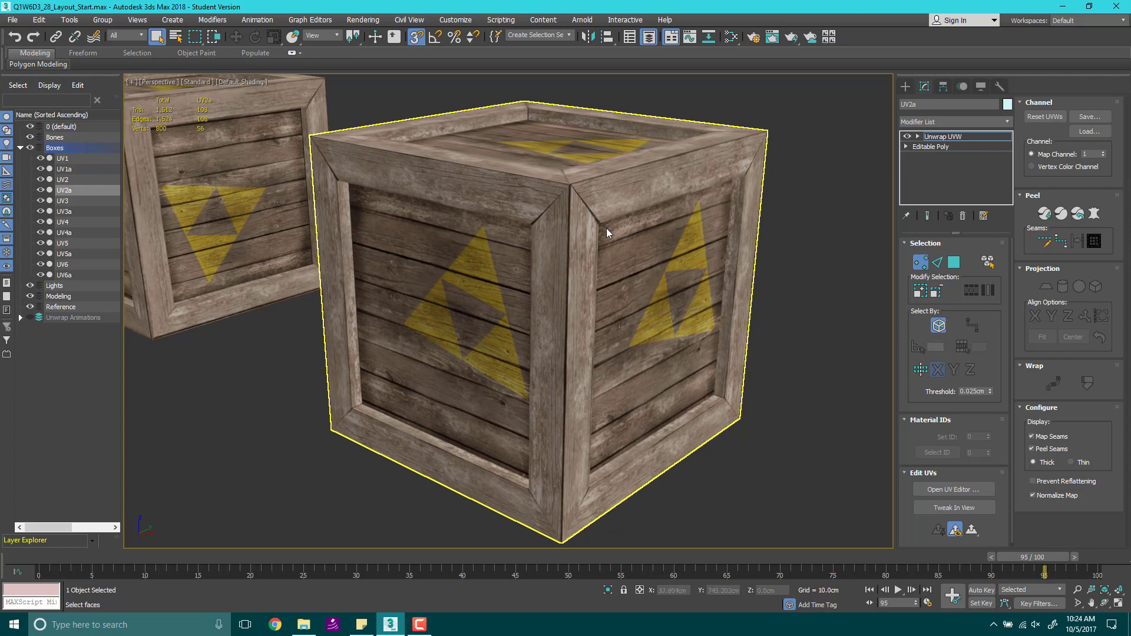
Step: Compare the last textured crate, with vertical planks and a triangle side, with the checkered crate below it
middle_drag(617, 335, 301, 265)
scroll(300, 265, down, 5)
middle_drag(560, 394, 684, 246)
scroll(684, 246, down, 2)
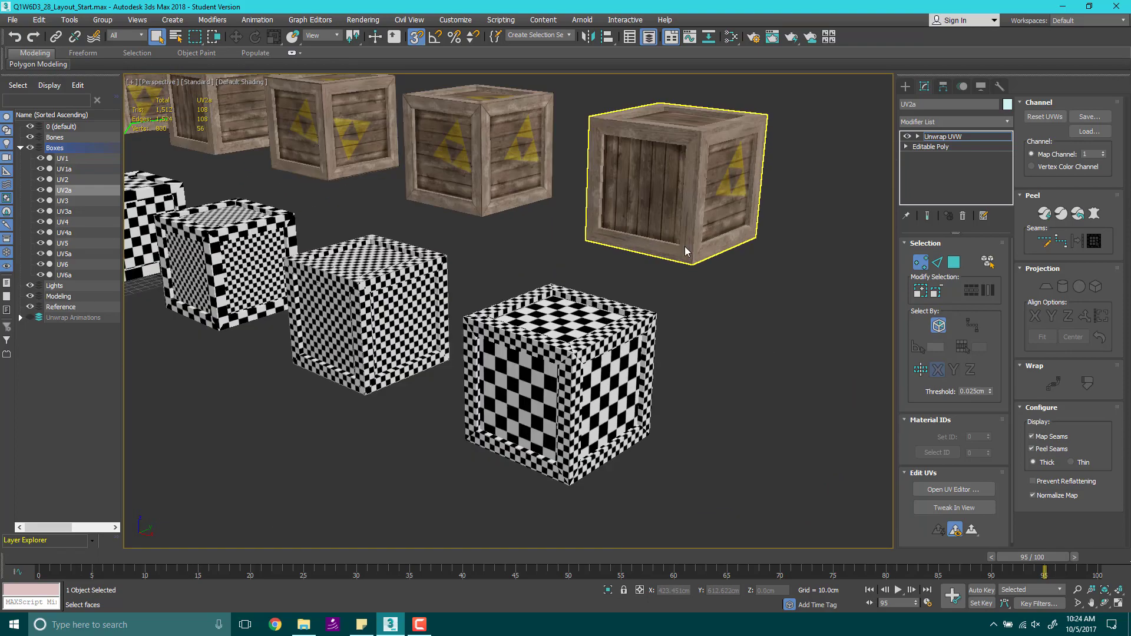
click(527, 454)
alt+middle_drag(526, 454, 542, 233)
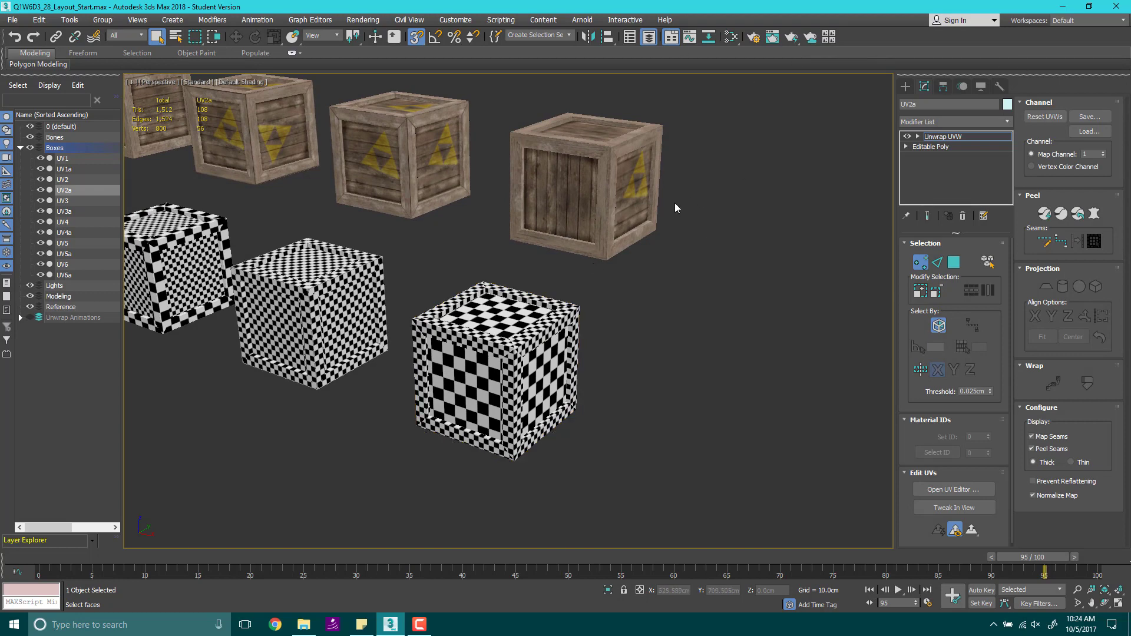
Step: Select the last textured crate UV6a and open its Unwrap UVW layout in the UV editor
click(905, 86)
click(592, 185)
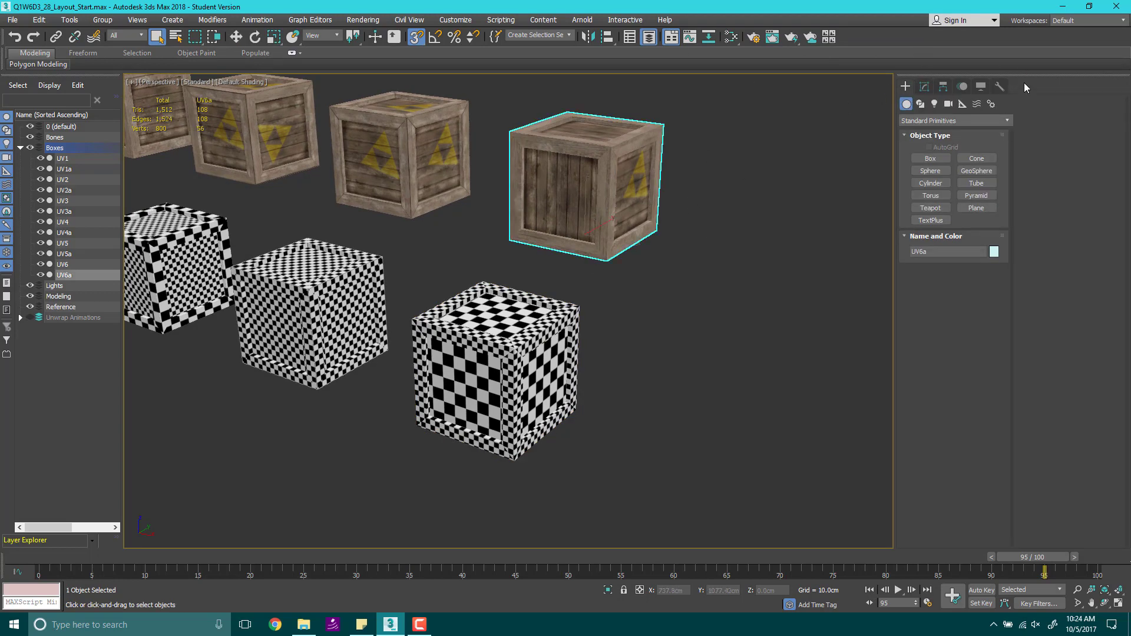
click(928, 89)
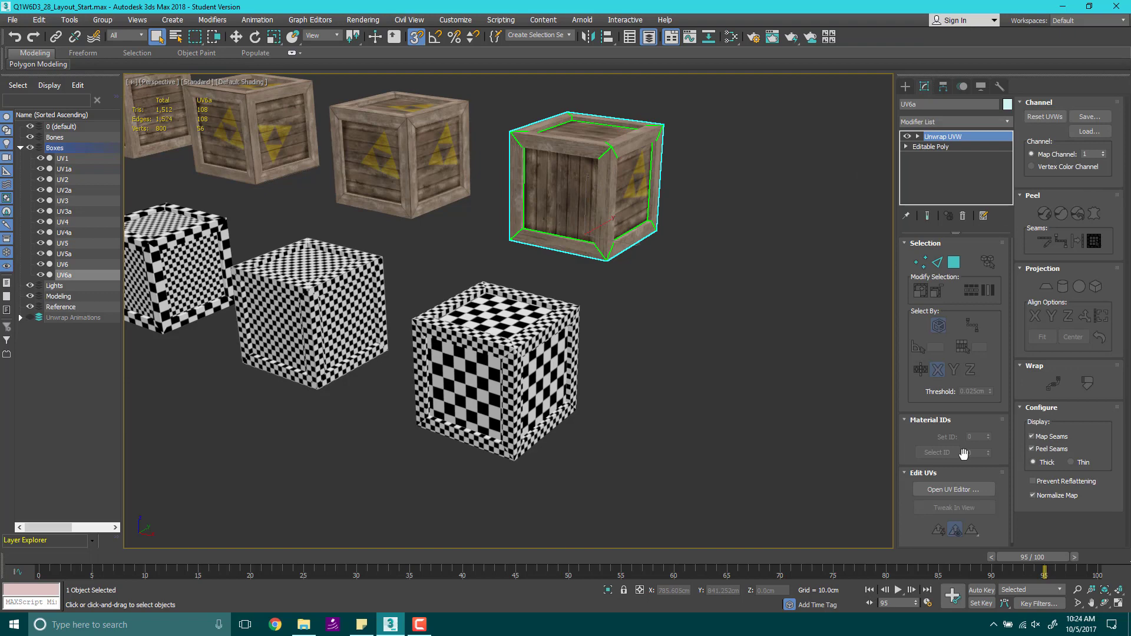
click(953, 489)
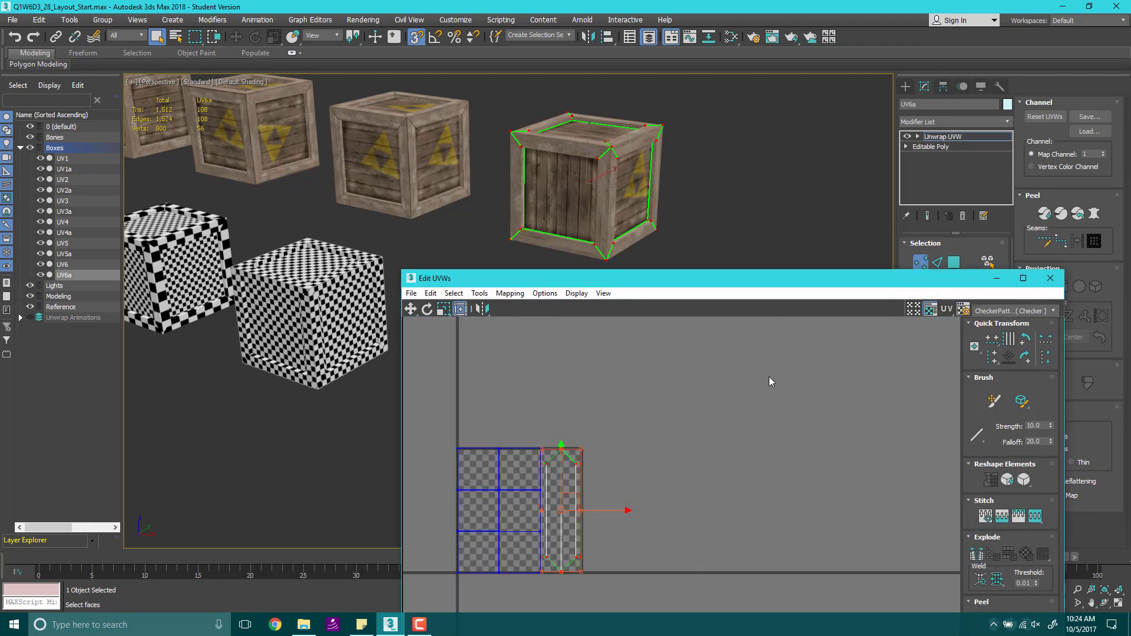
Step: Move the Edit UVWs window beside the crates and compare UV6a's panel and frame-strip layout with the last checkered crate
drag(789, 278, 1085, 128)
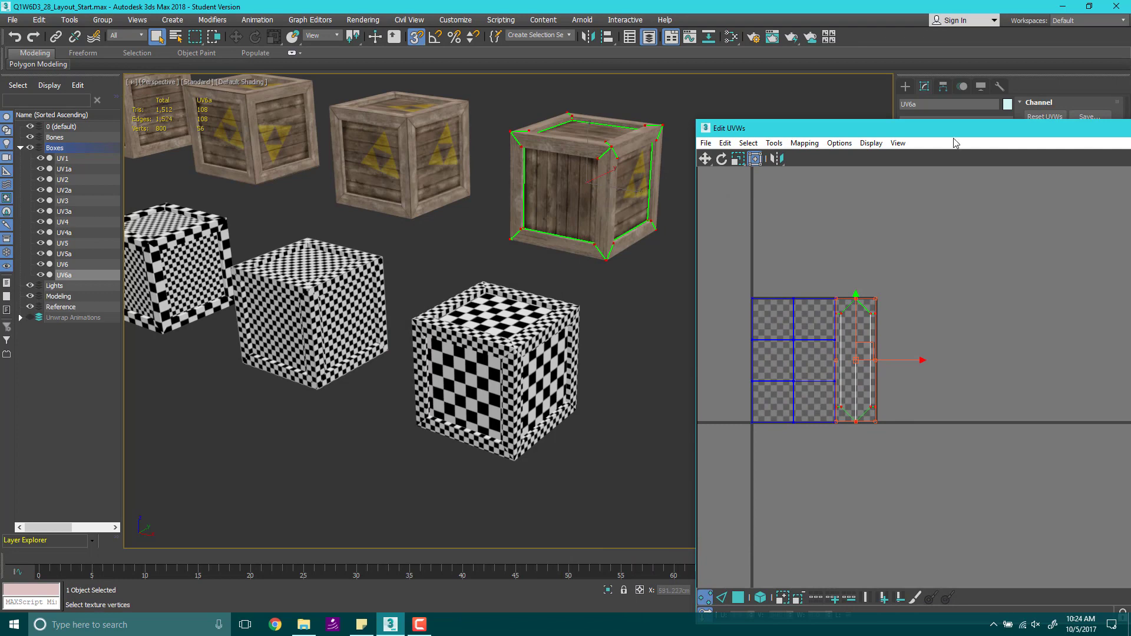
drag(966, 136, 905, 90)
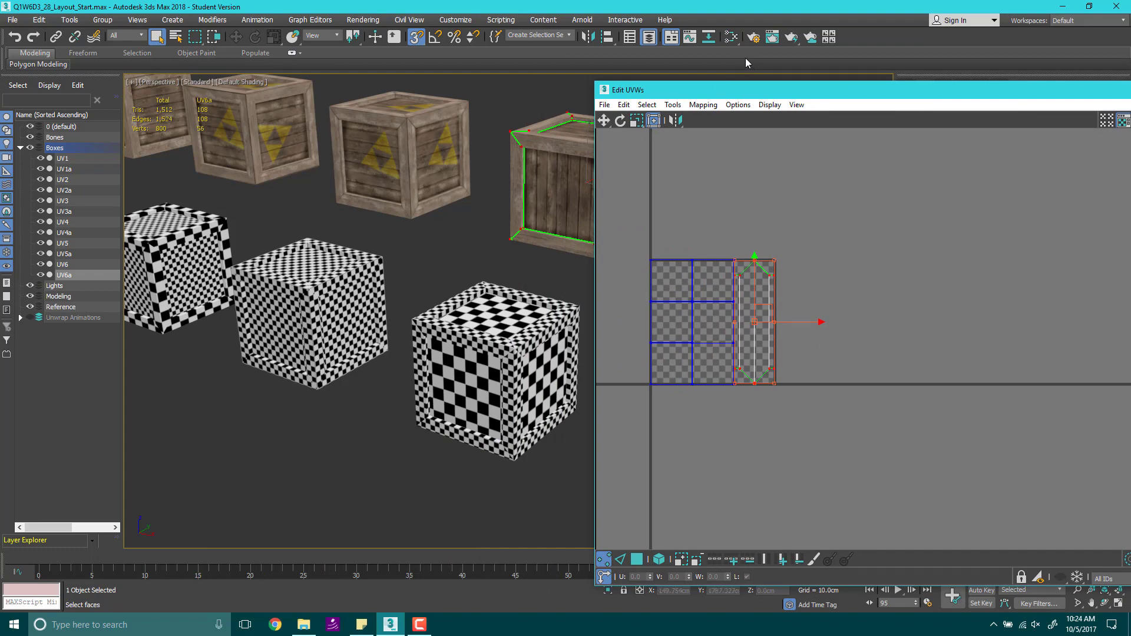
drag(793, 94, 846, 73)
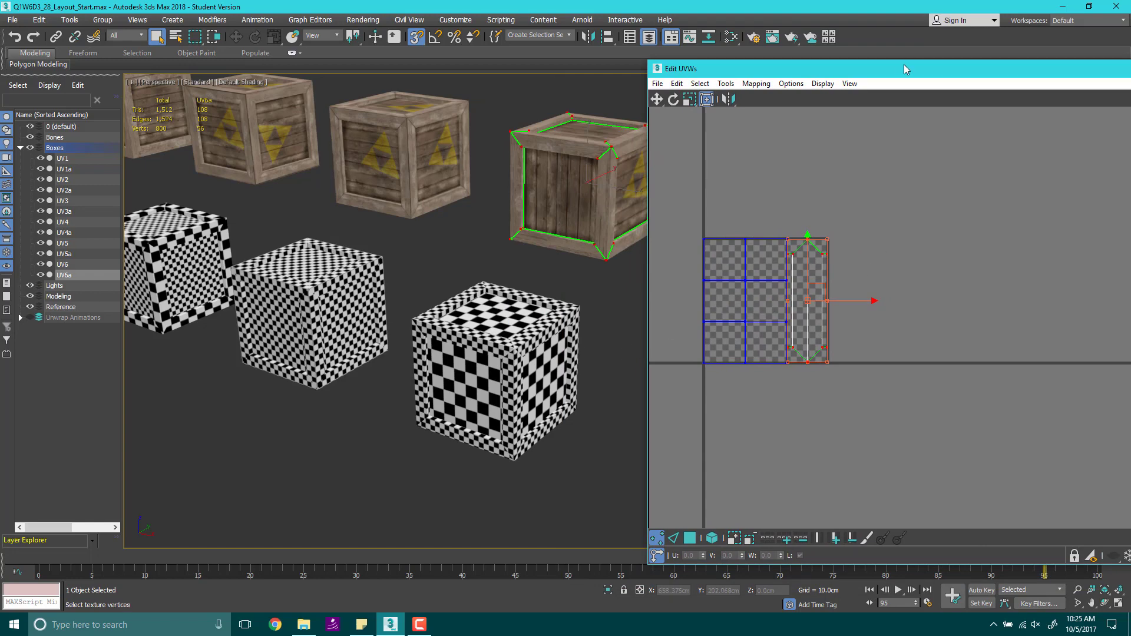
drag(906, 70, 826, 52)
scroll(699, 300, up, 4)
scroll(700, 300, down, 1)
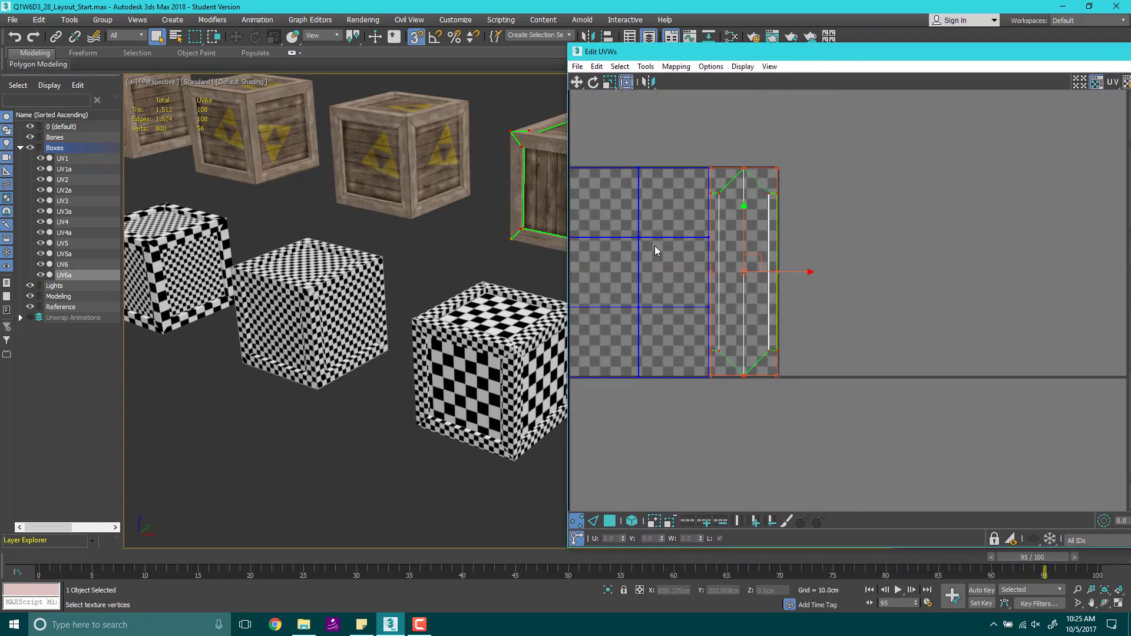
scroll(652, 243, down, 1)
middle_drag(427, 361, 409, 352)
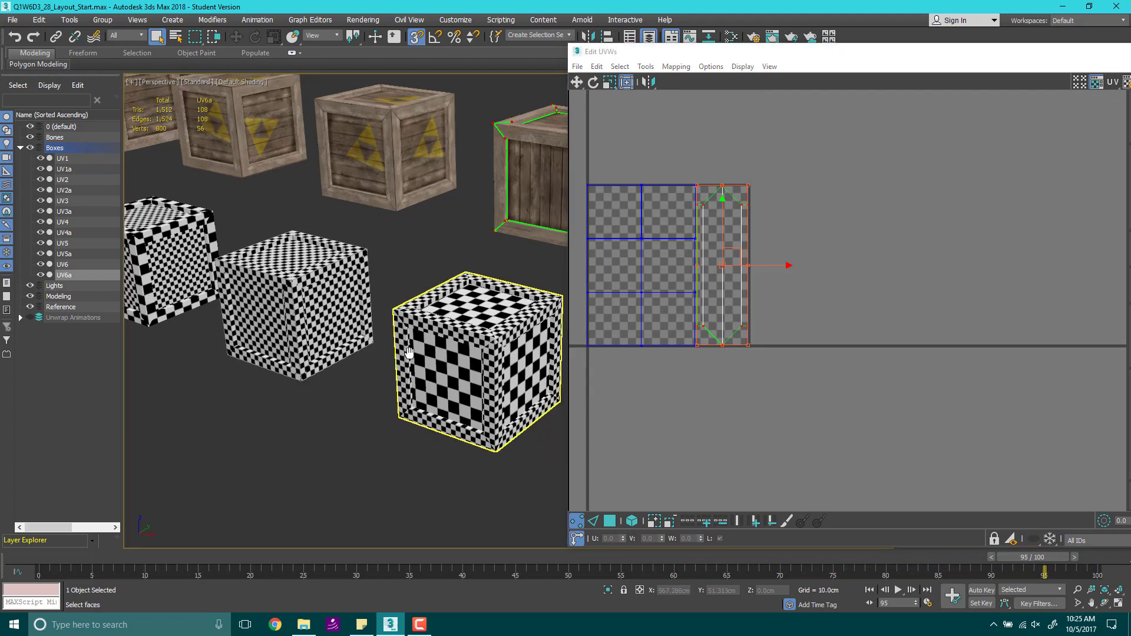
Step: Display the UV6_DM.png texture map behind UV6a's UV layout in the UV editor
scroll(410, 352, up, 2)
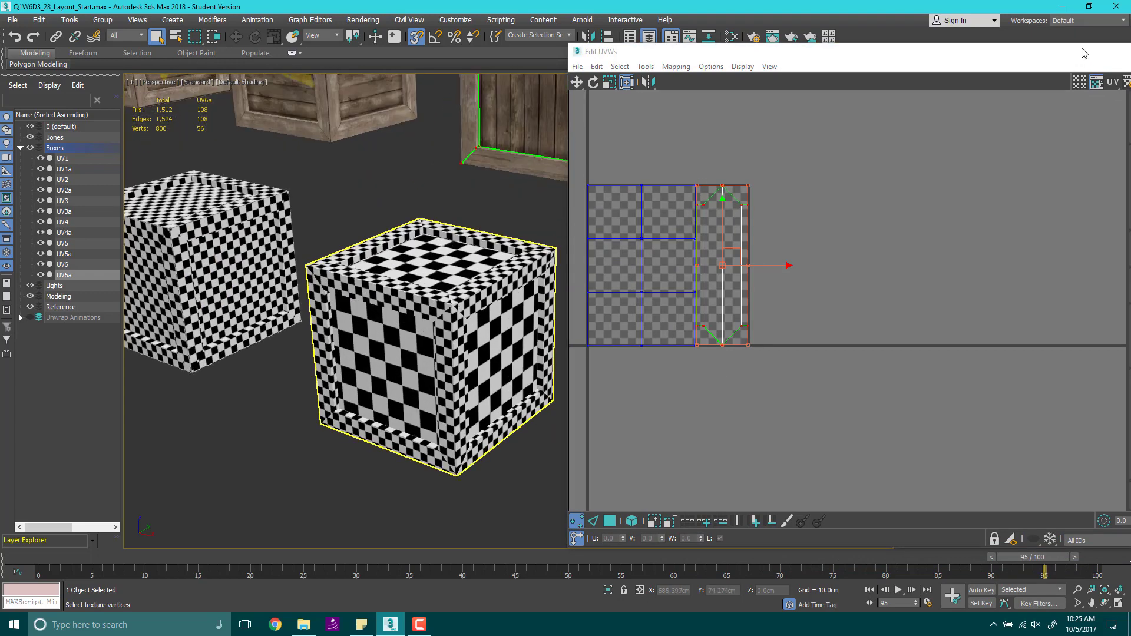
drag(1084, 53, 867, 58)
click(966, 89)
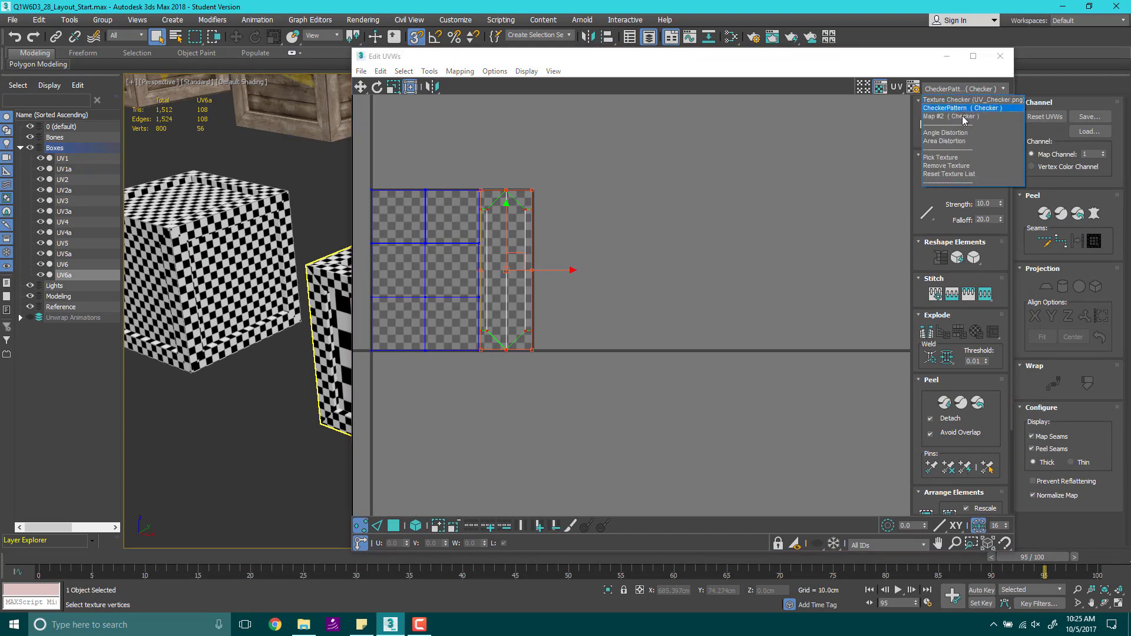
click(950, 167)
click(978, 89)
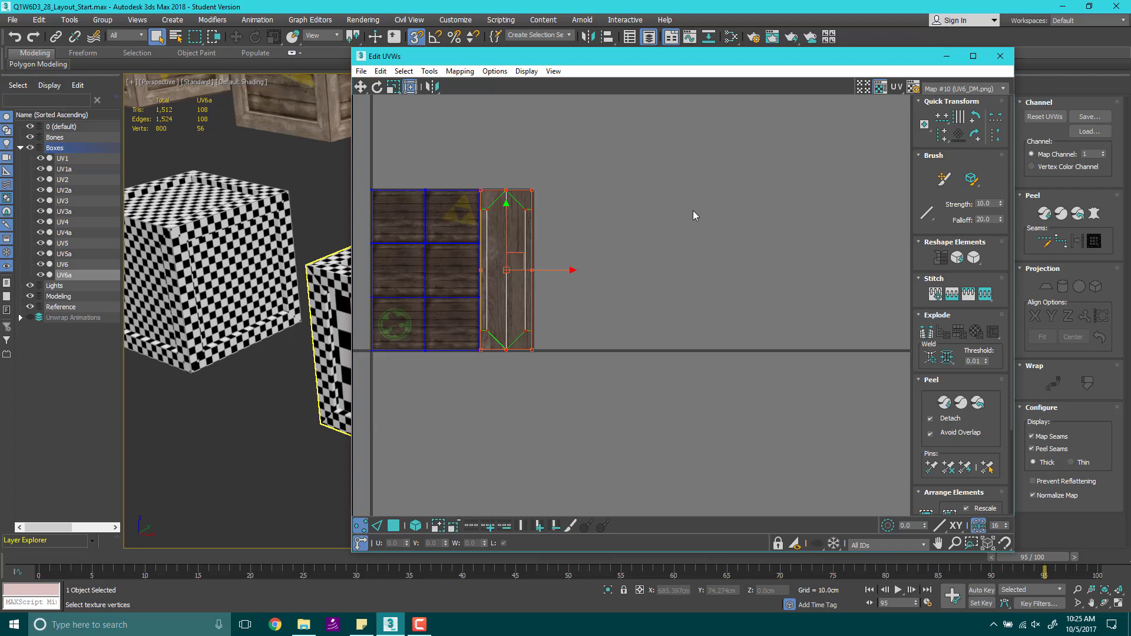
Step: Move the Edit UVWs window aside and compare UV6a's textured layout with the last checkered and textured crates
drag(561, 55, 857, 44)
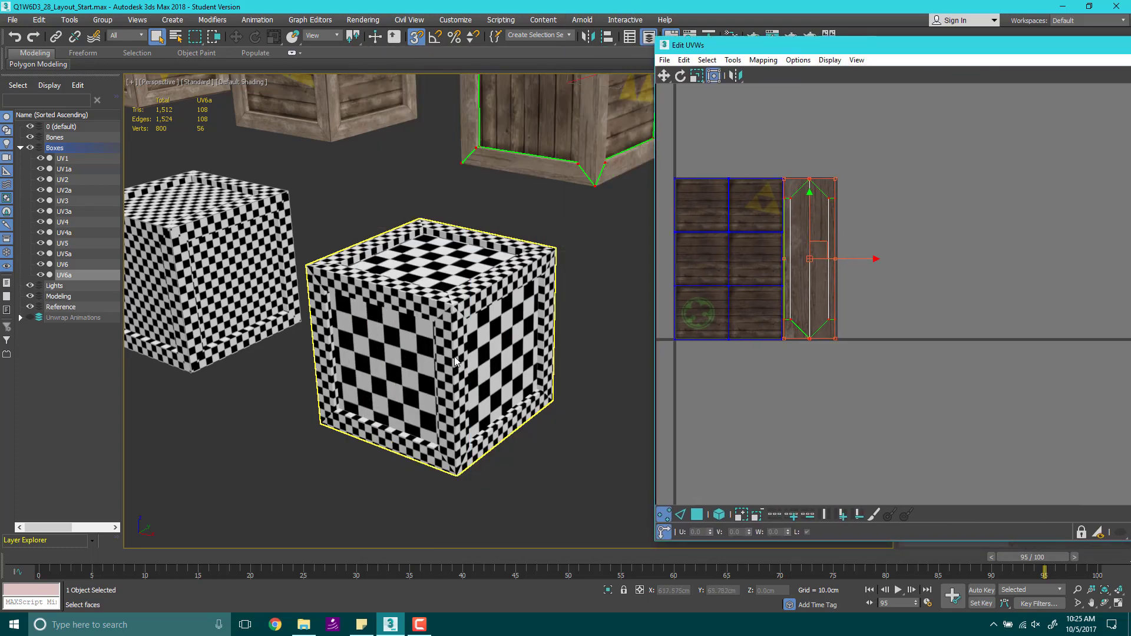
scroll(432, 355, down, 3)
scroll(432, 355, up, 4)
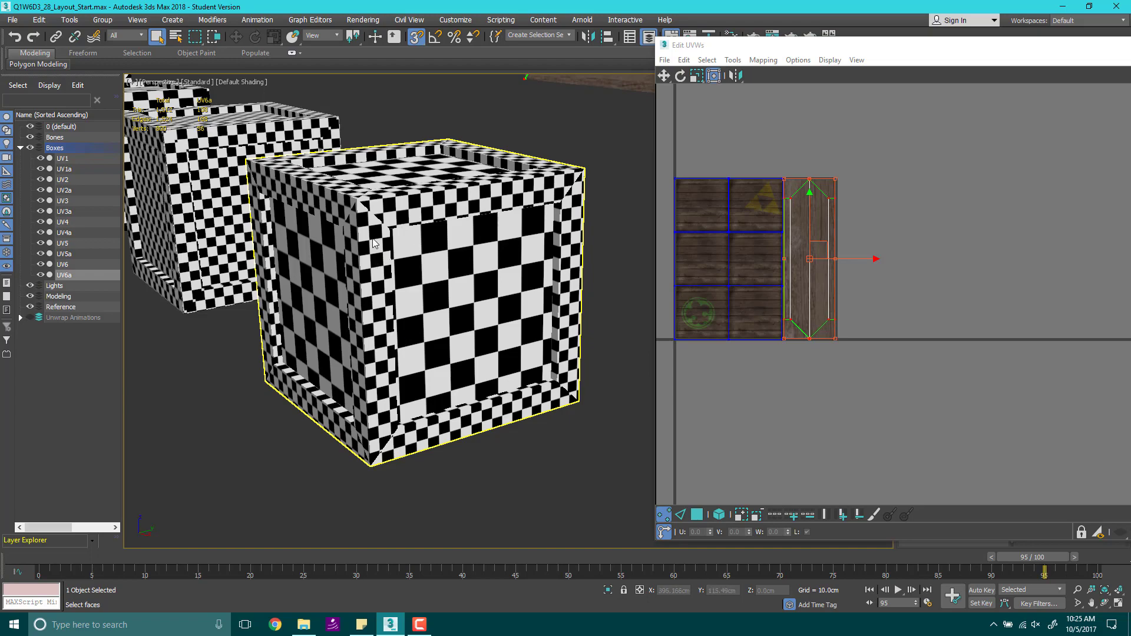
alt+middle_drag(374, 243, 356, 393)
scroll(356, 394, down, 2)
middle_drag(495, 141, 475, 289)
middle_drag(343, 279, 536, 288)
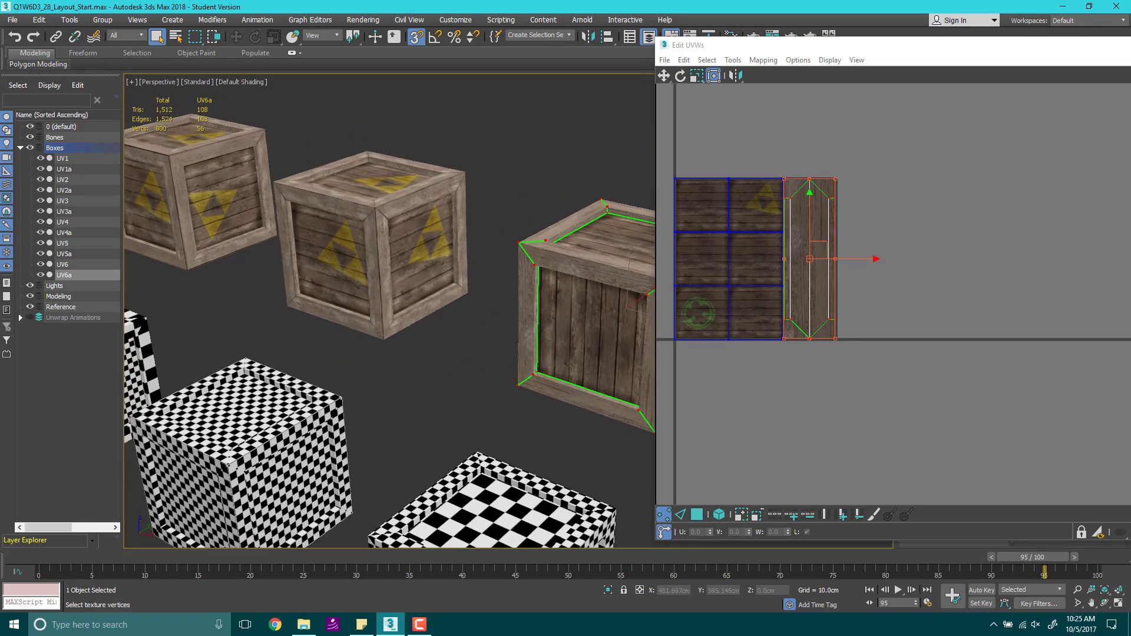
Step: Close UV6a's UV editor and review the full rows of textured and checkered crates side by side
drag(991, 46, 564, 47)
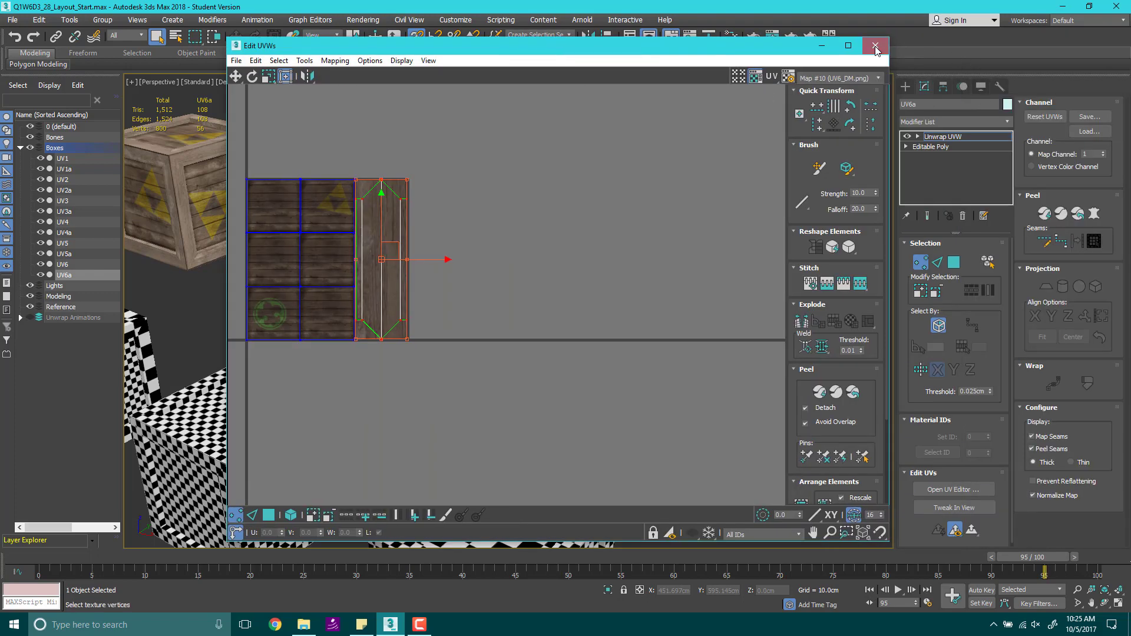
click(876, 46)
scroll(486, 263, down, 4)
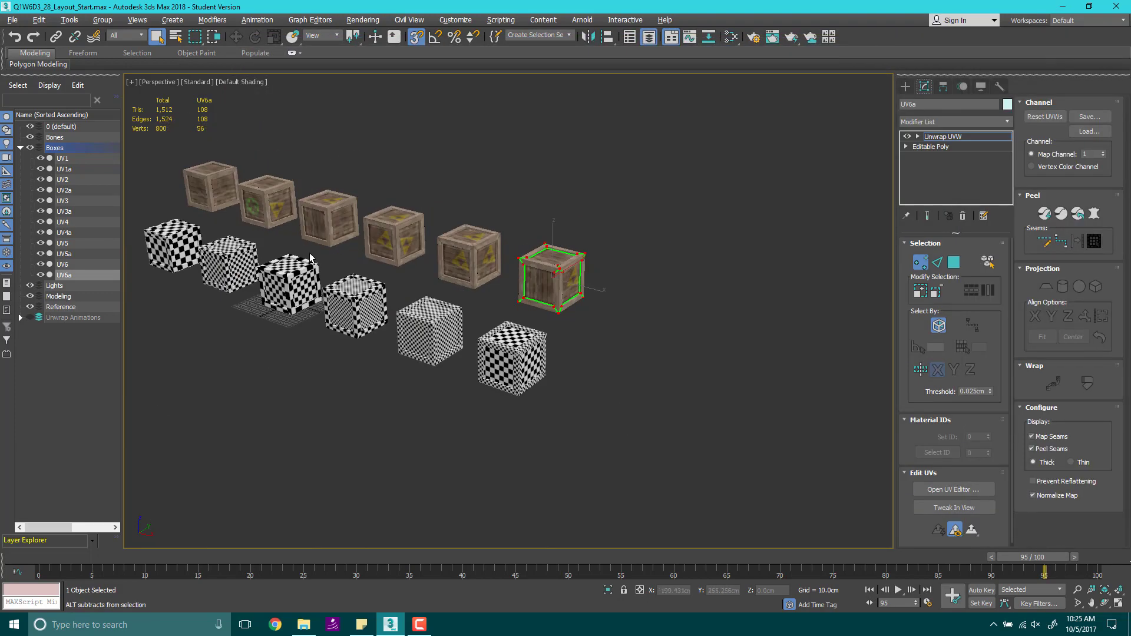
middle_drag(302, 236, 398, 252)
scroll(440, 262, up, 3)
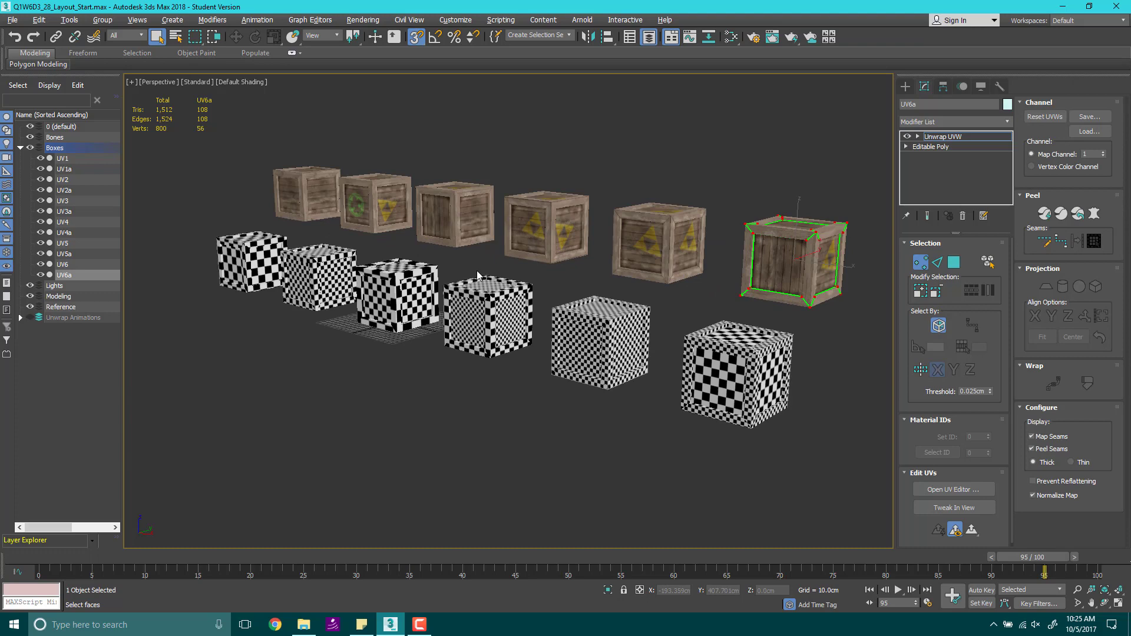
middle_drag(728, 278, 699, 304)
alt+middle_drag(514, 255, 495, 235)
middle_drag(471, 272, 518, 271)
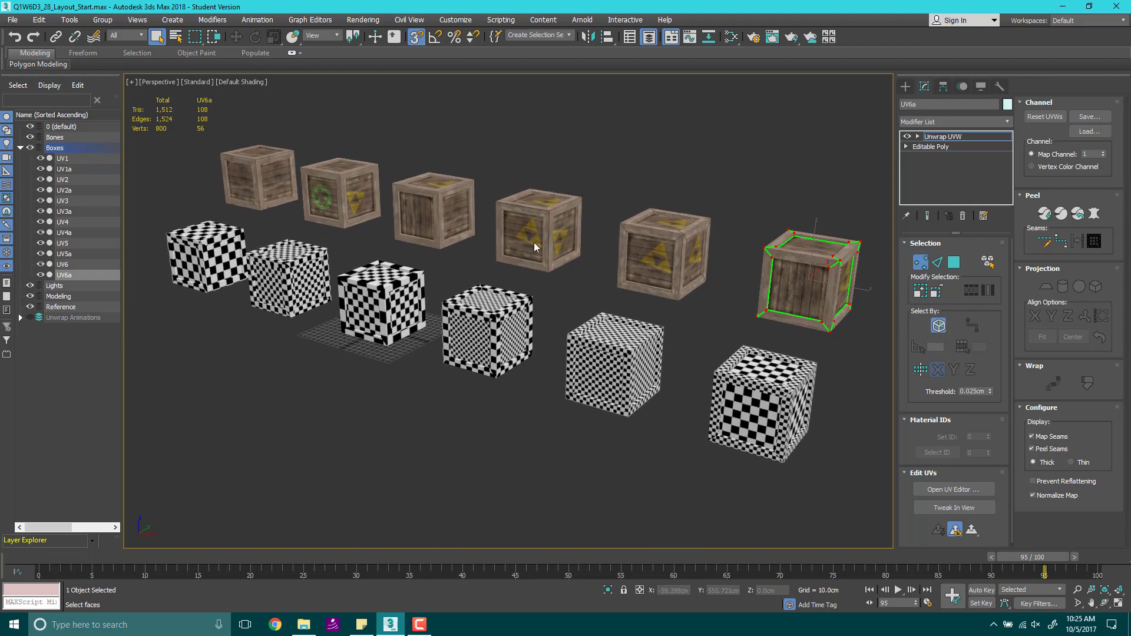
middle_drag(700, 252, 644, 236)
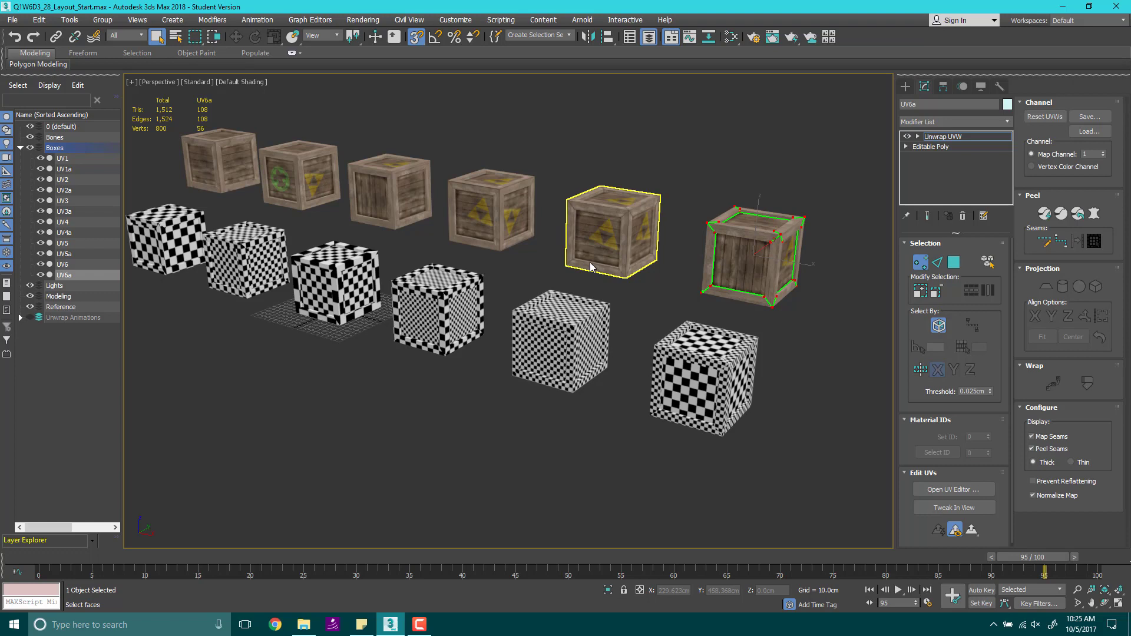
Step: Collapse and hide the Boxes layer, and make the Unwrap Animations layer visible
click(20, 149)
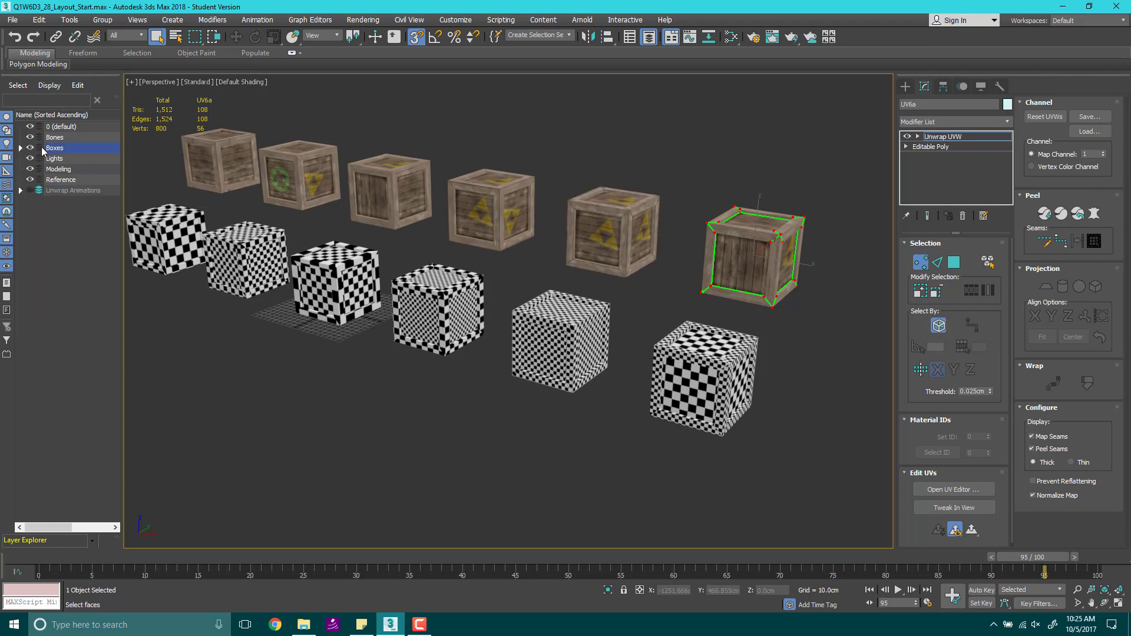
click(30, 148)
click(30, 191)
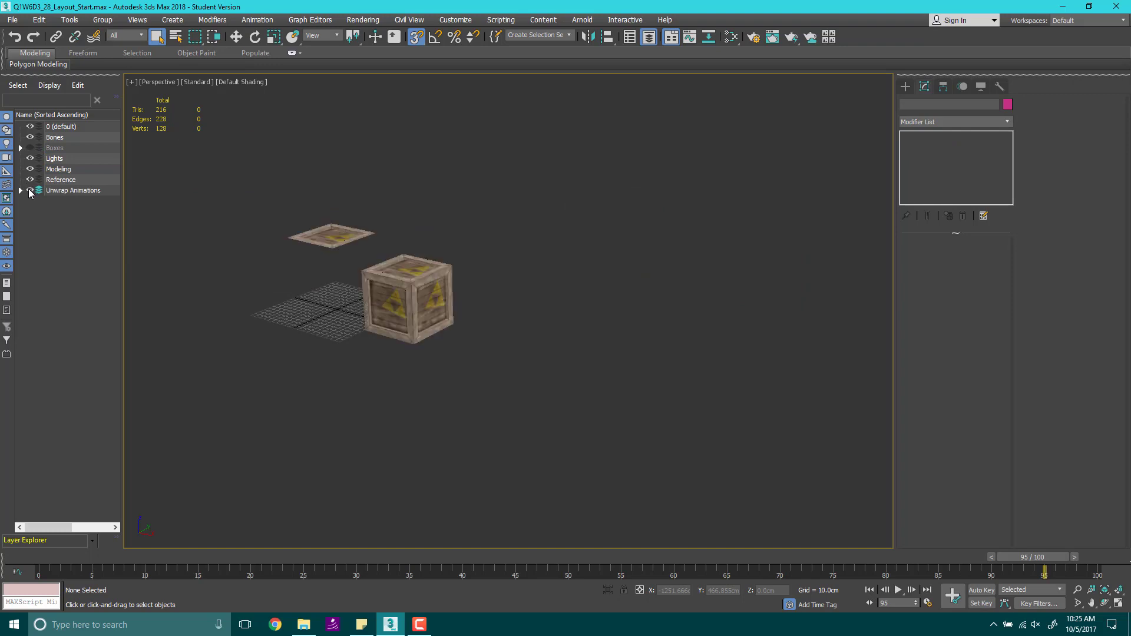
Step: Select the intact triangle-emblem crate in the Unwrap Animations layer and inspect its front and side panels
alt+middle_drag(361, 306, 572, 291)
scroll(498, 277, up, 5)
click(498, 274)
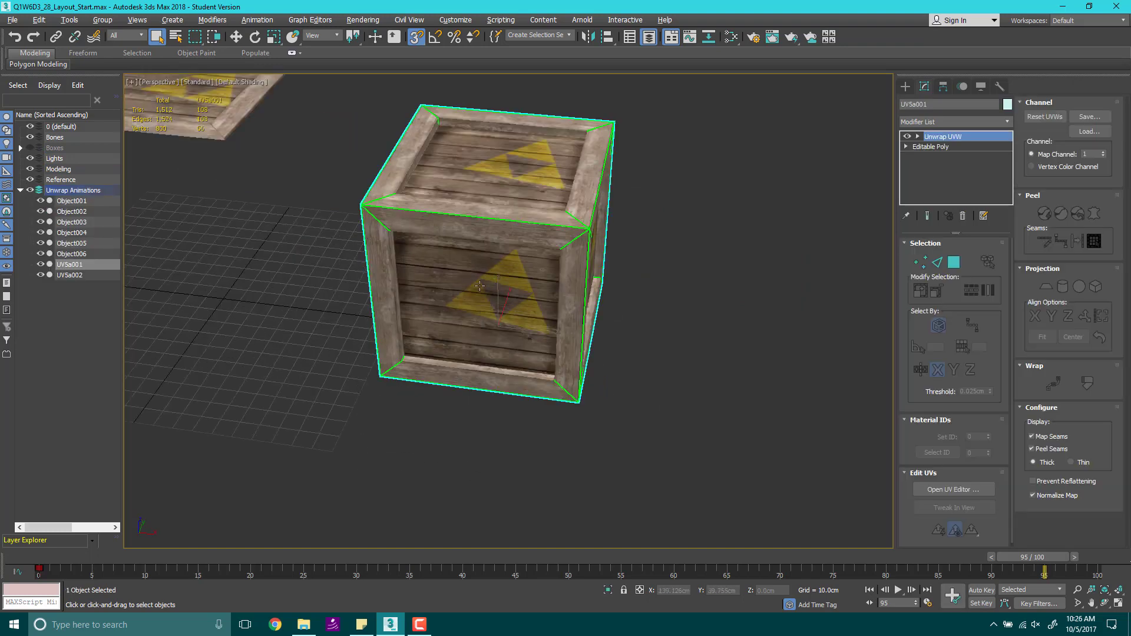
alt+middle_drag(496, 281, 461, 256)
scroll(373, 228, up, 3)
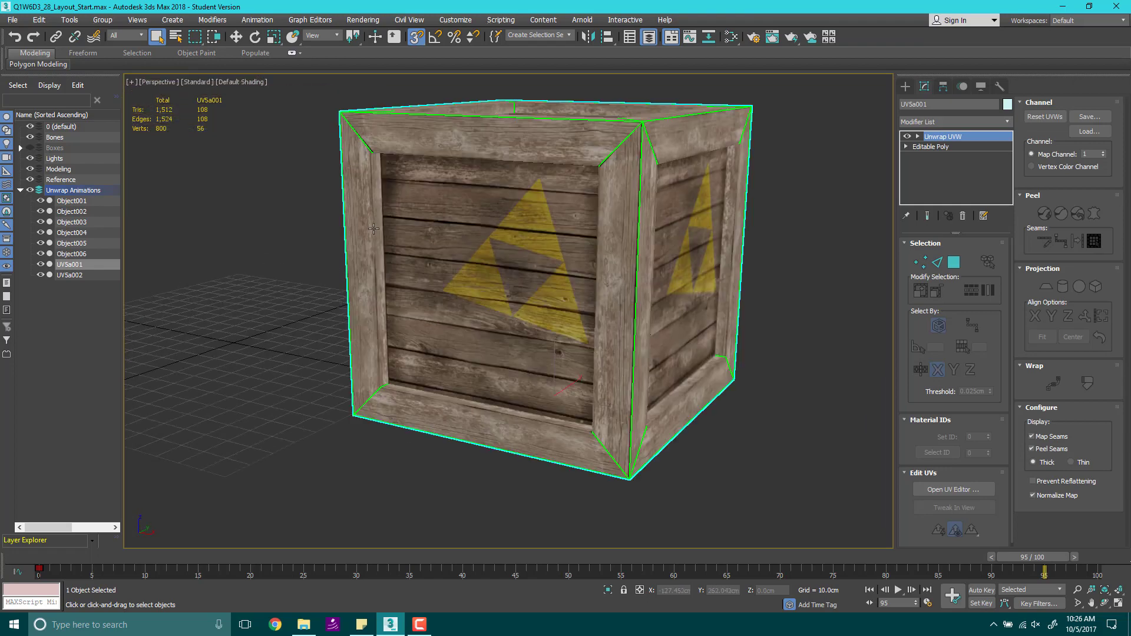
scroll(362, 229, down, 2)
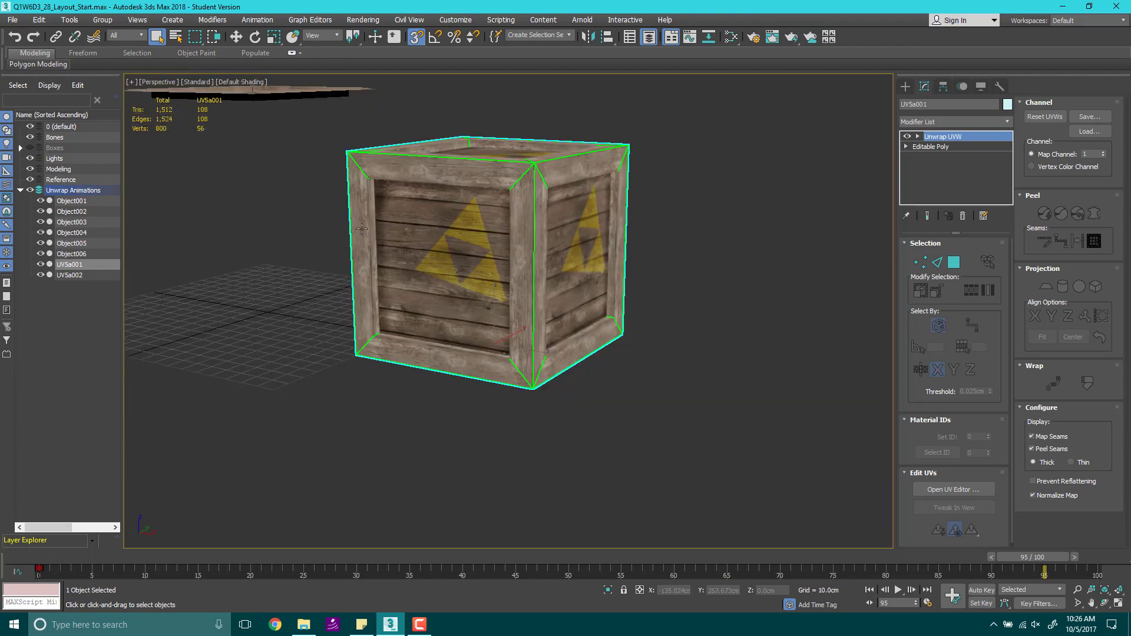
Step: Return the animation to frame 0 and compare the two closed triangle-emblem crates
drag(1036, 553, 23, 557)
middle_drag(321, 368, 440, 384)
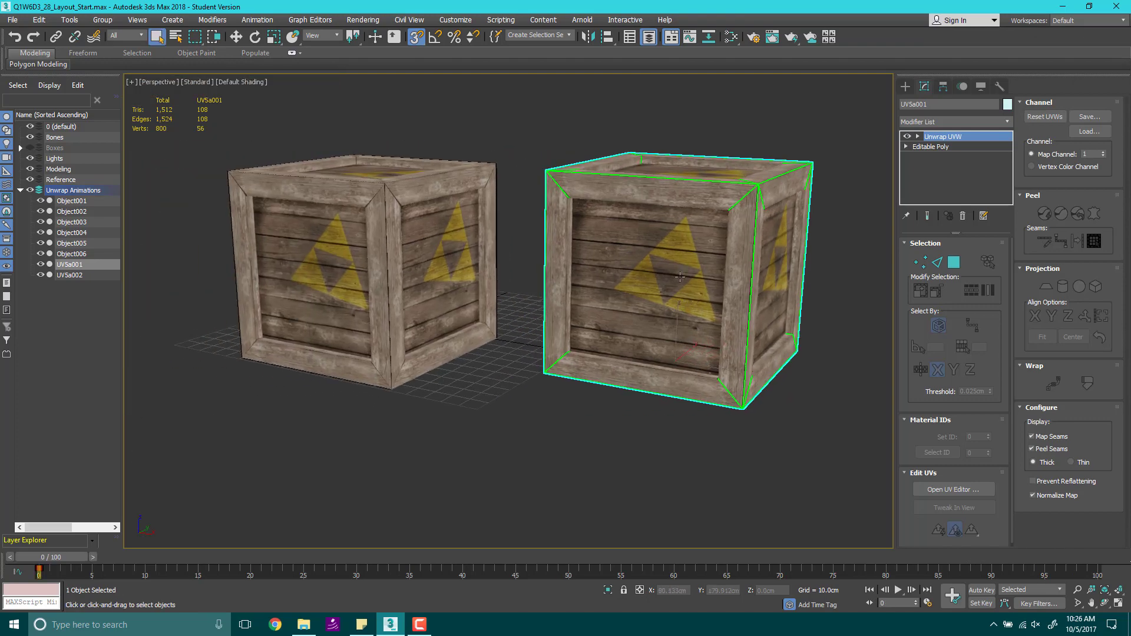
mouse_move(678, 274)
alt+middle_down()
mouse_move(686, 306)
mouse_move(684, 283)
alt+middle_up()
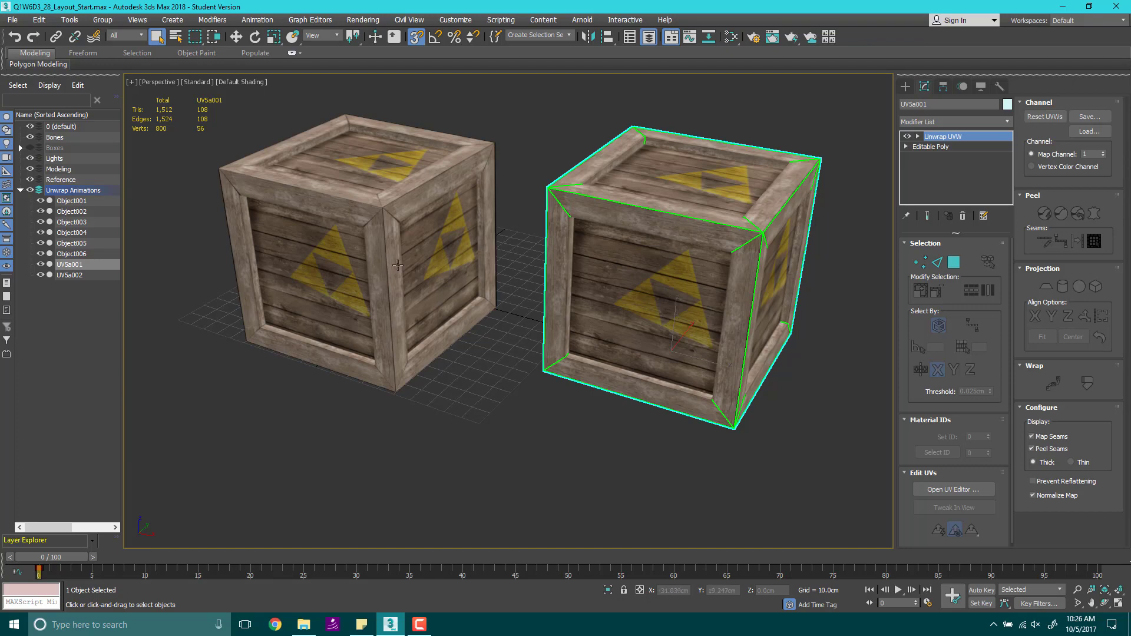
middle_drag(317, 281, 559, 416)
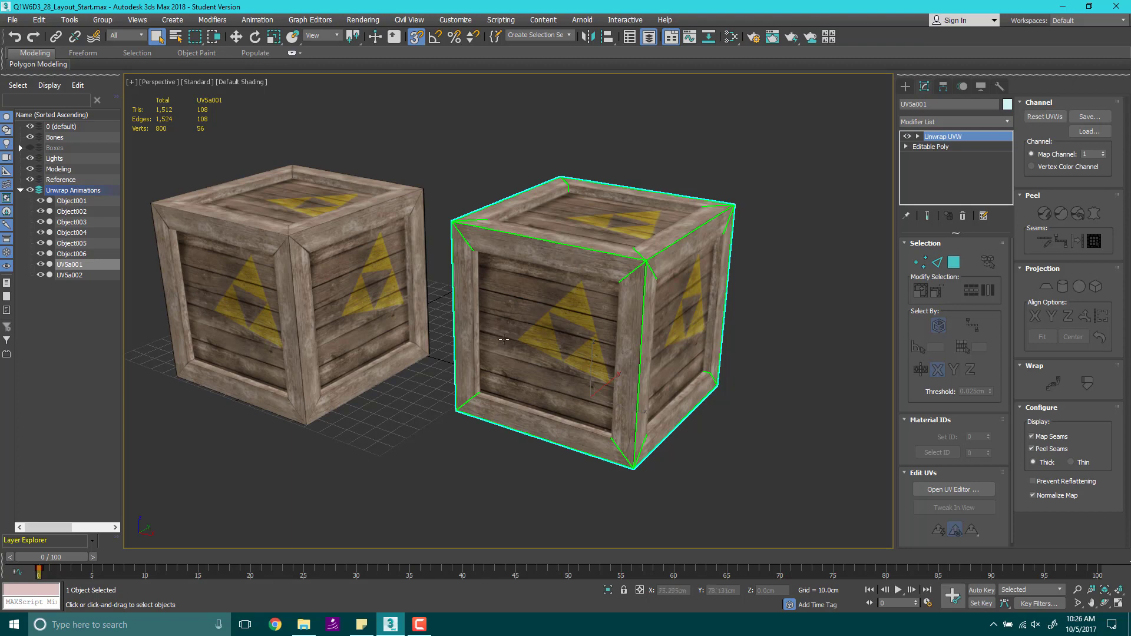
middle_drag(338, 342, 449, 350)
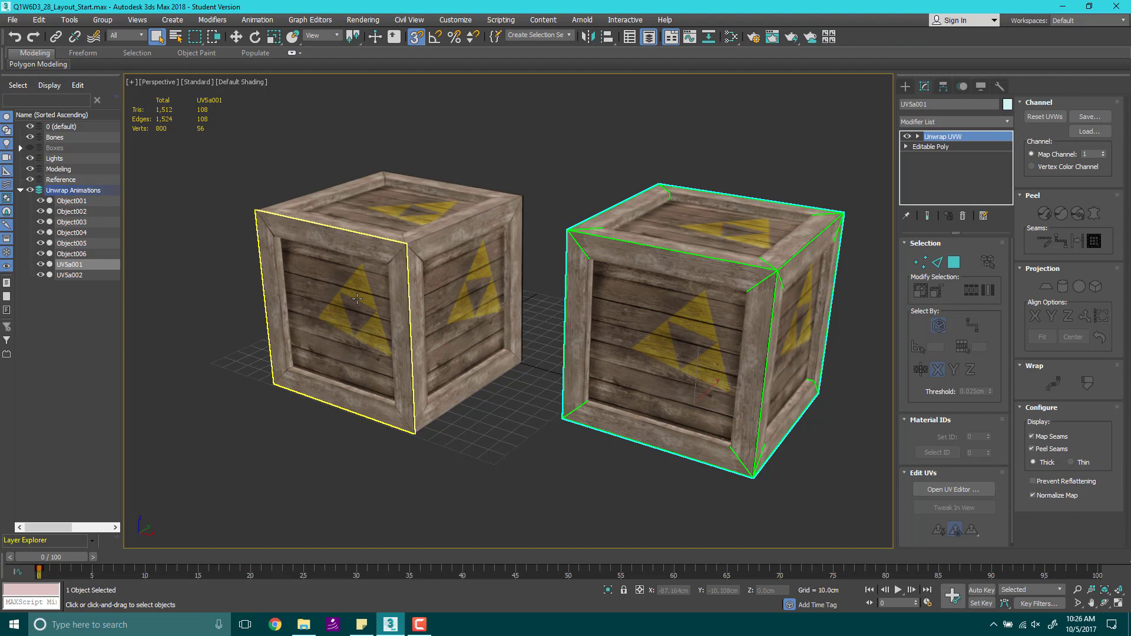
mouse_move(330, 370)
middle_down()
mouse_move(349, 329)
mouse_move(331, 349)
middle_up()
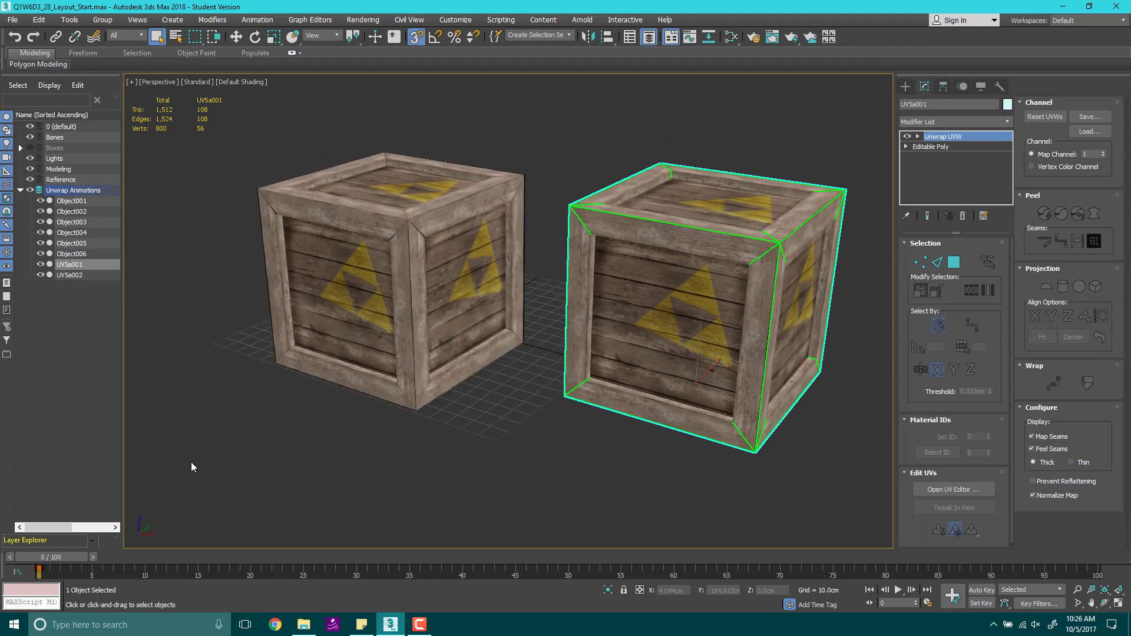
middle_drag(139, 494, 288, 353)
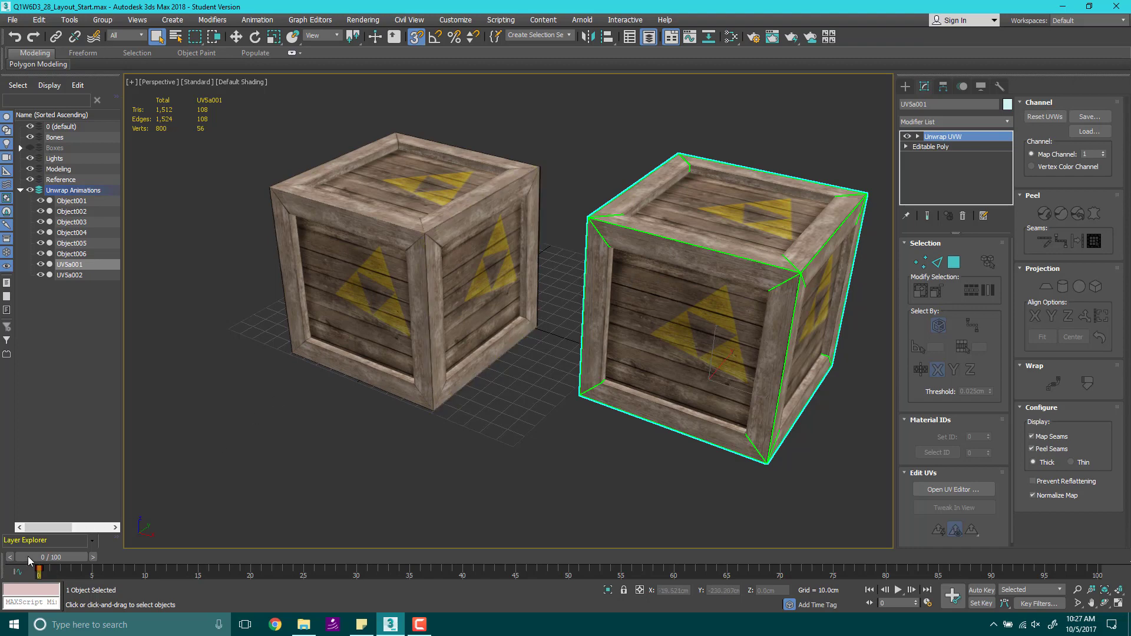
Step: Advance the animation to frame 20 and inspect the raised crate's separating panels from above and from the side
drag(29, 558, 251, 557)
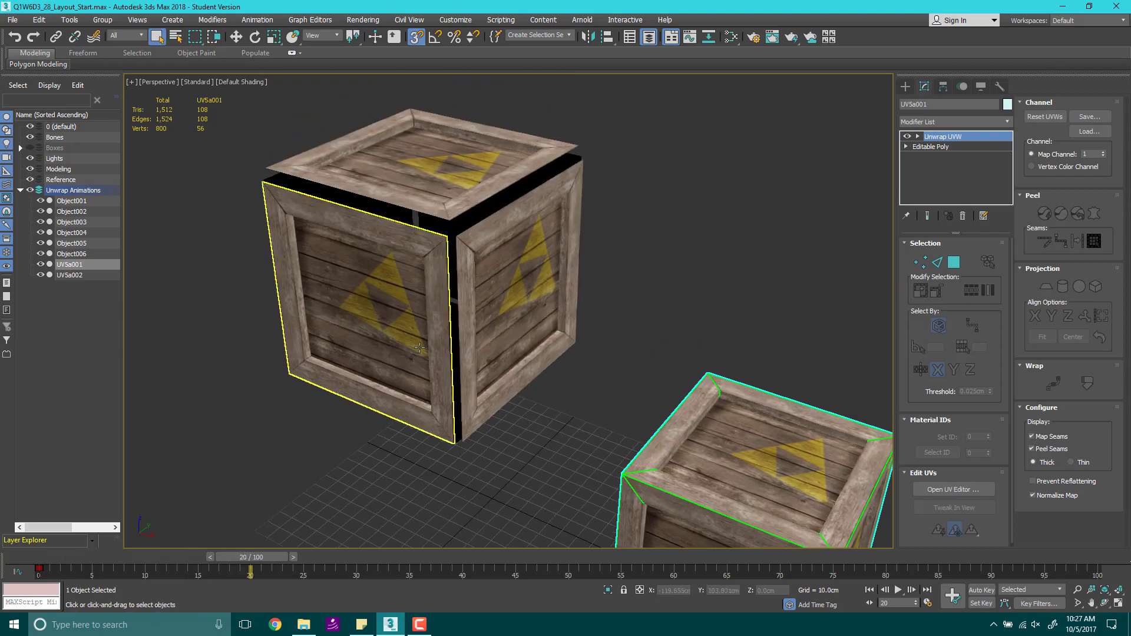
alt+middle_drag(419, 348, 414, 281)
alt+middle_drag(386, 375, 433, 215)
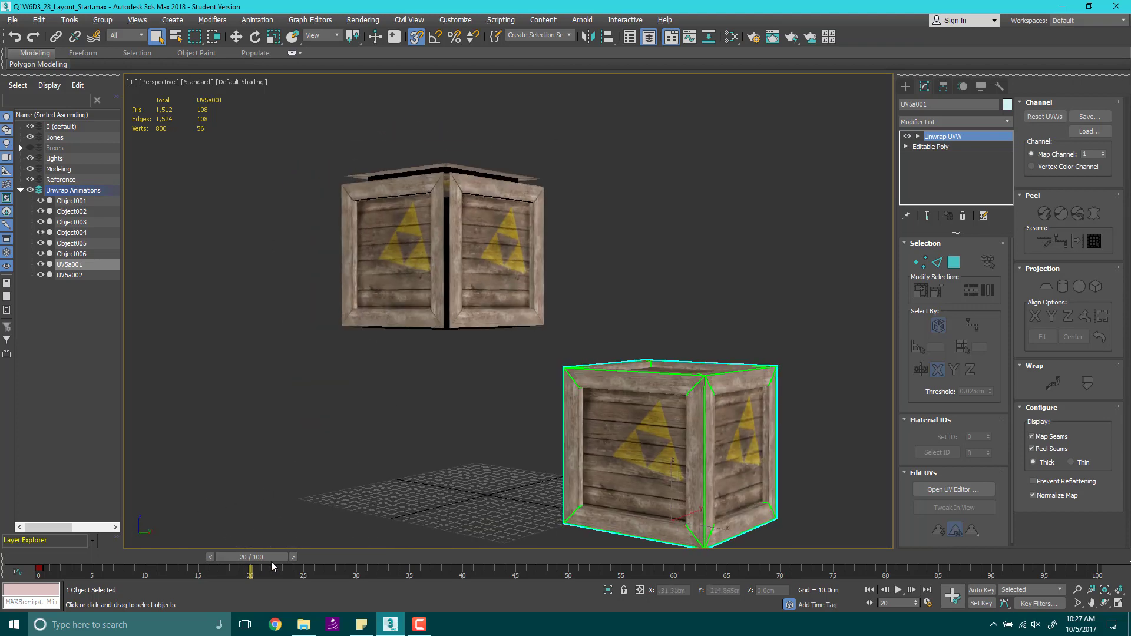
Step: Advance the animation to frame 39 and select the detached side panels Object004 and Object002 in turn to examine them
drag(271, 561, 461, 492)
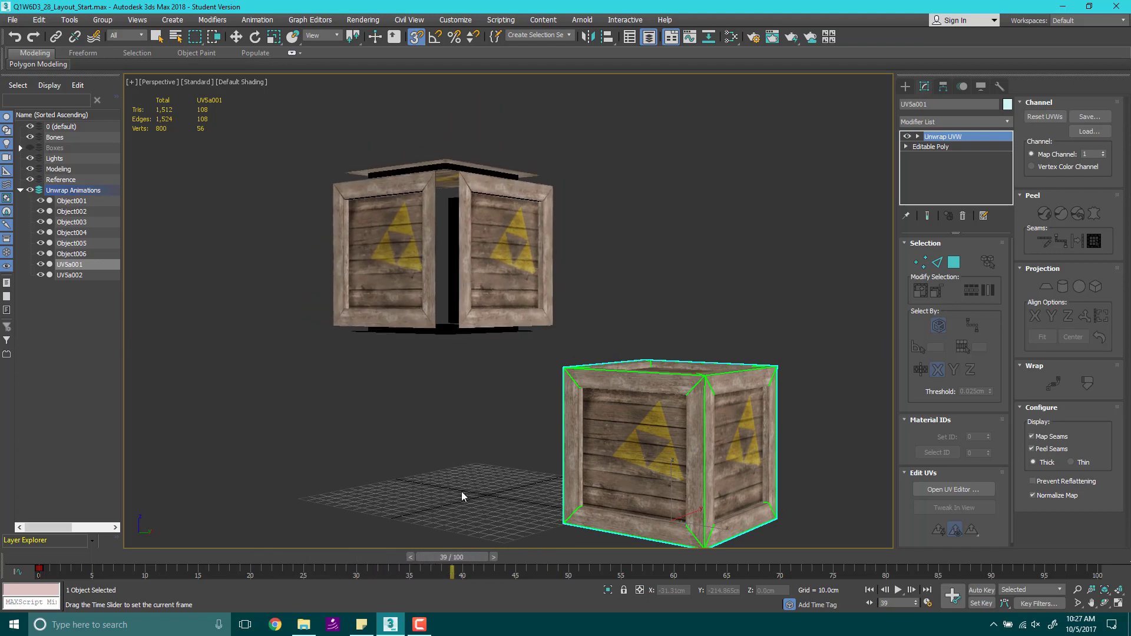
alt+middle_drag(396, 235, 437, 291)
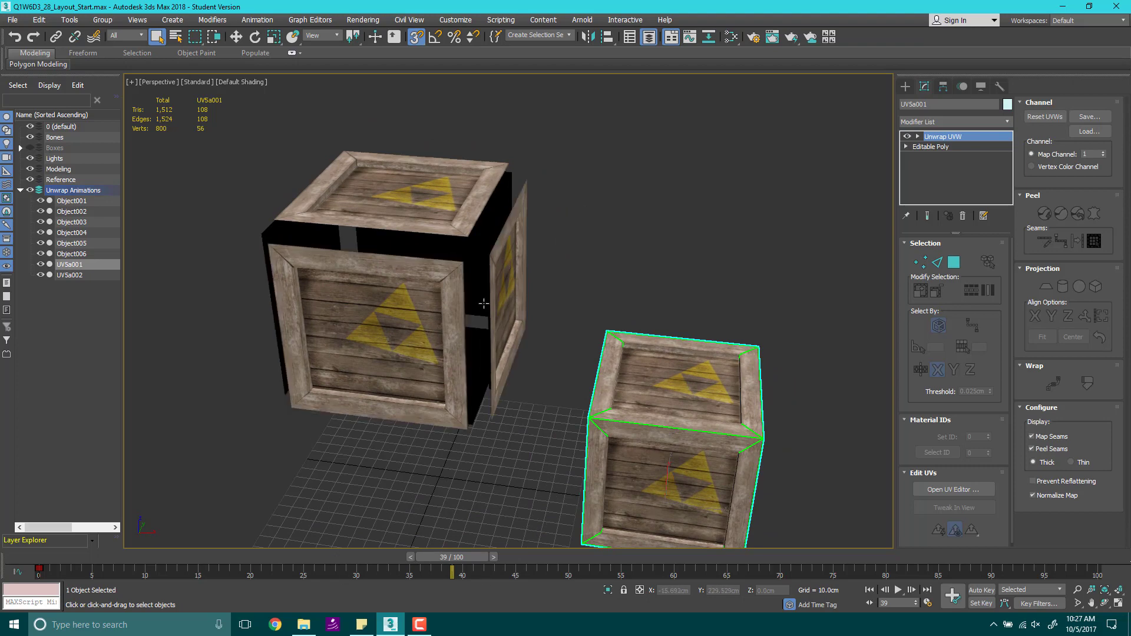
click(498, 295)
alt+middle_drag(498, 295, 310, 327)
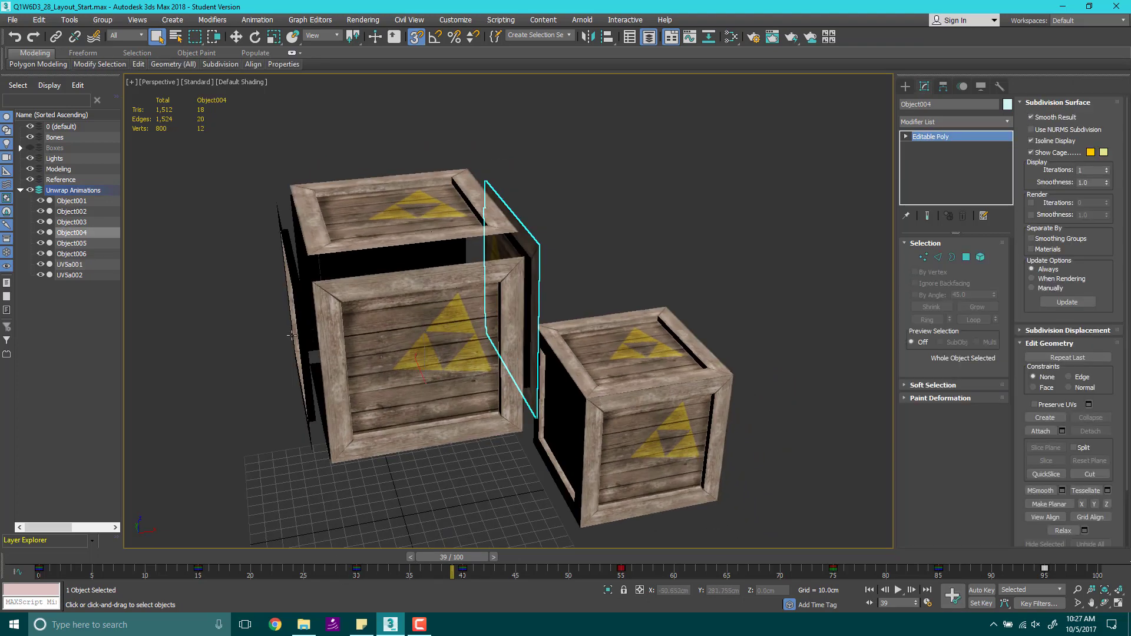
click(291, 334)
click(296, 337)
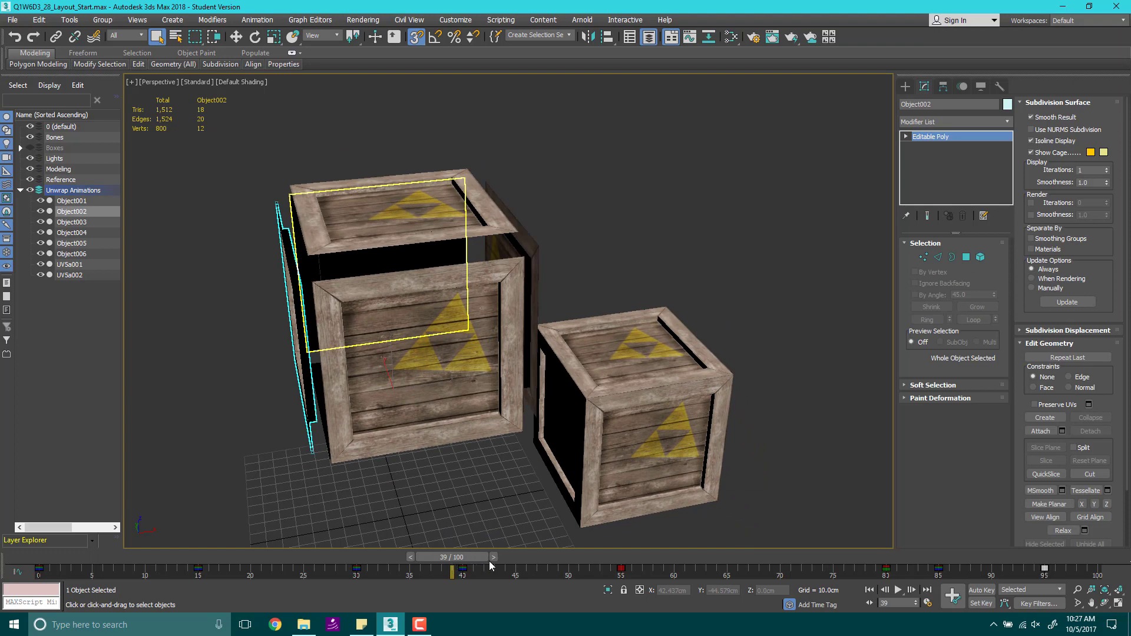
Step: Advance the animation to frame 83 and inspect the stack of crate panels from overhead and from the front
drag(488, 557, 949, 478)
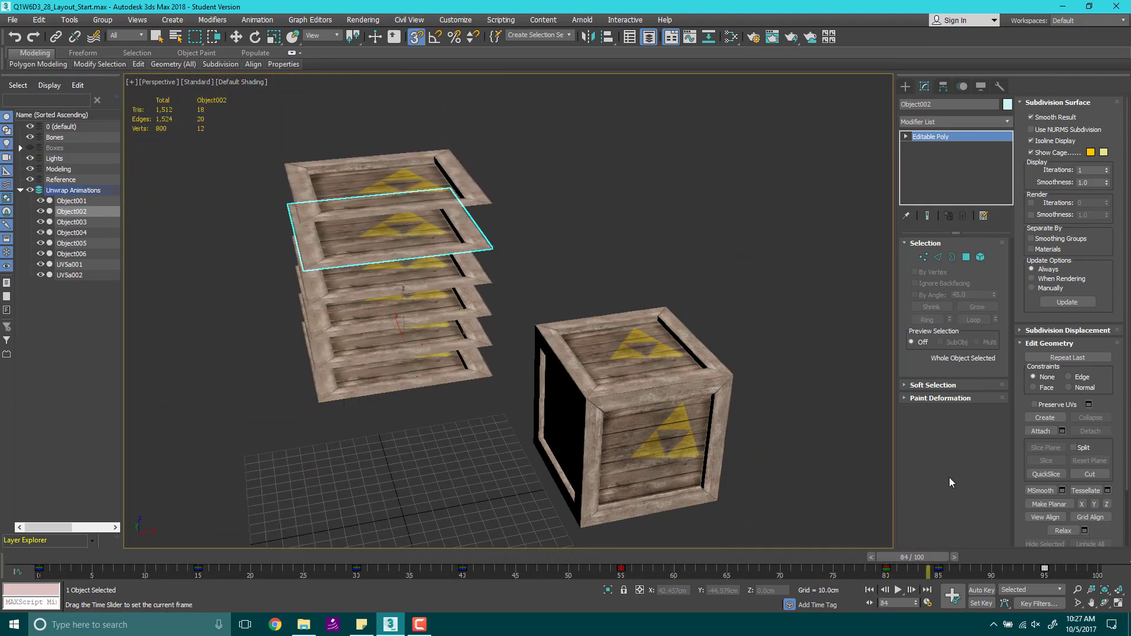
scroll(495, 207, down, 3)
alt+middle_drag(495, 206, 474, 285)
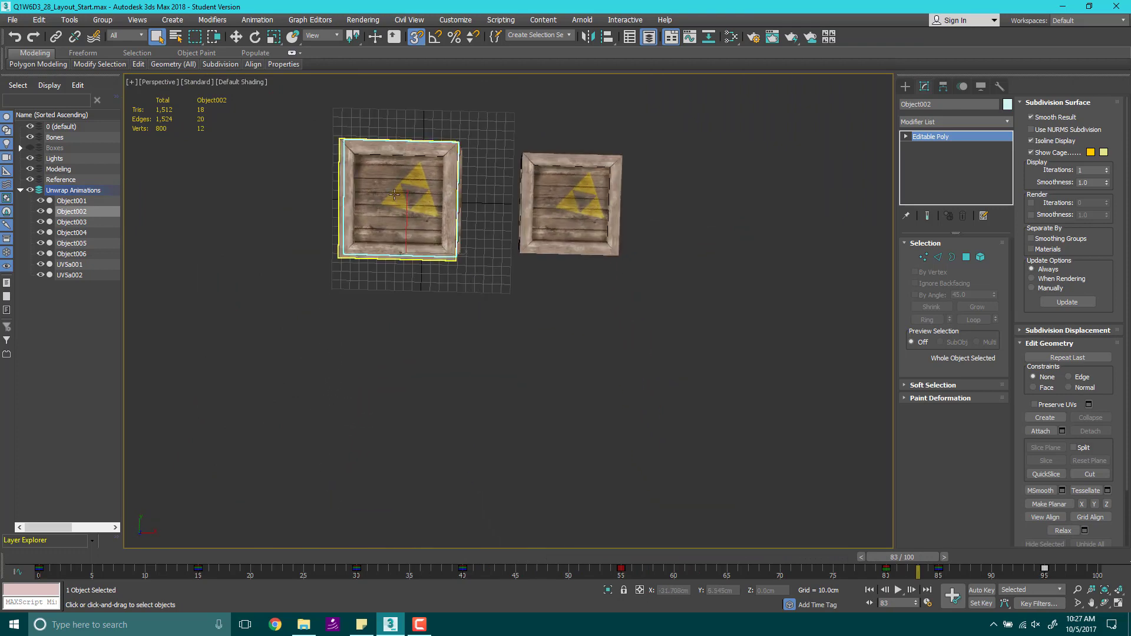
alt+middle_drag(394, 197, 462, 240)
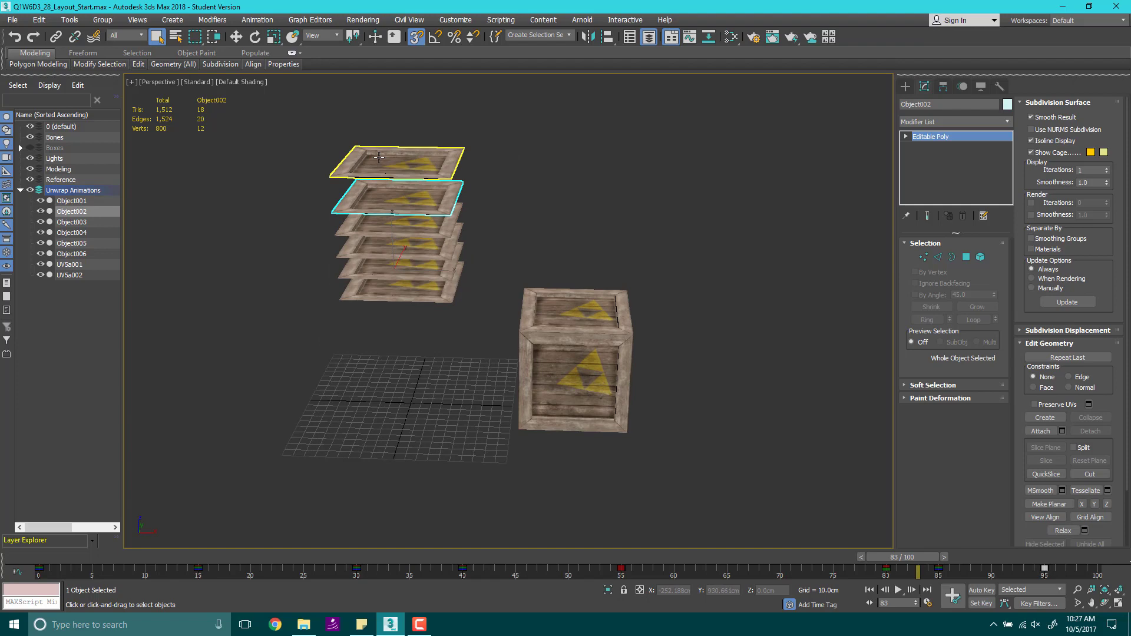
Step: Advance the animation to frame 97 and view the collapsed panel stack from above
drag(909, 557, 1067, 557)
key(q)
alt+middle_drag(463, 319, 467, 355)
Step: Switch the viewport to the Top view and select the intact crate beside the stacked panels
key(y)
key(t)
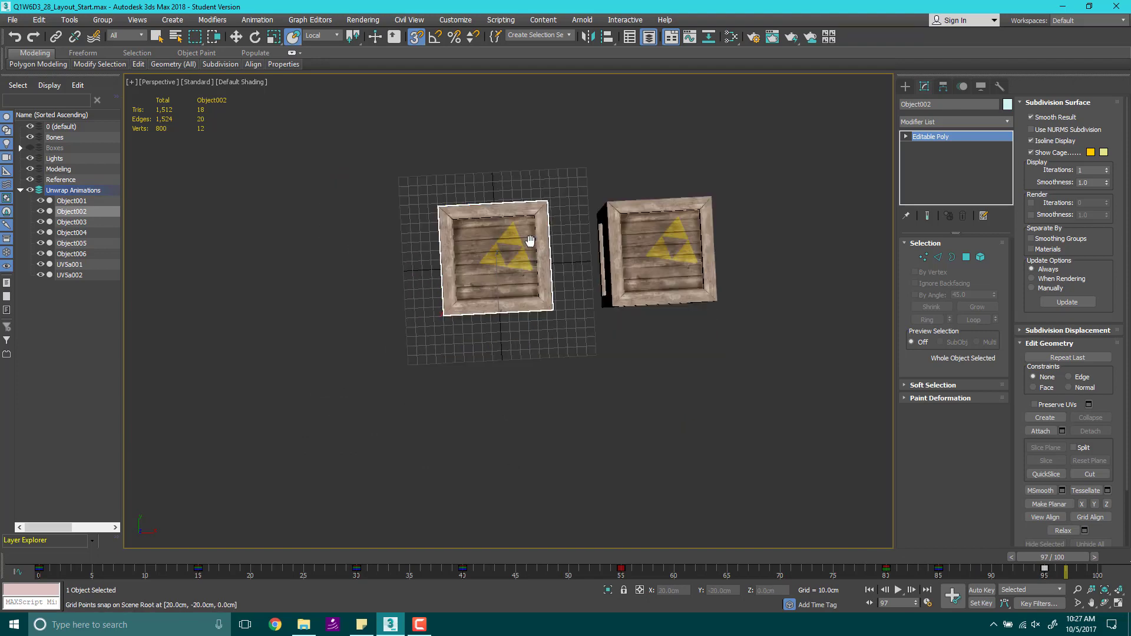
scroll(528, 297, up, 2)
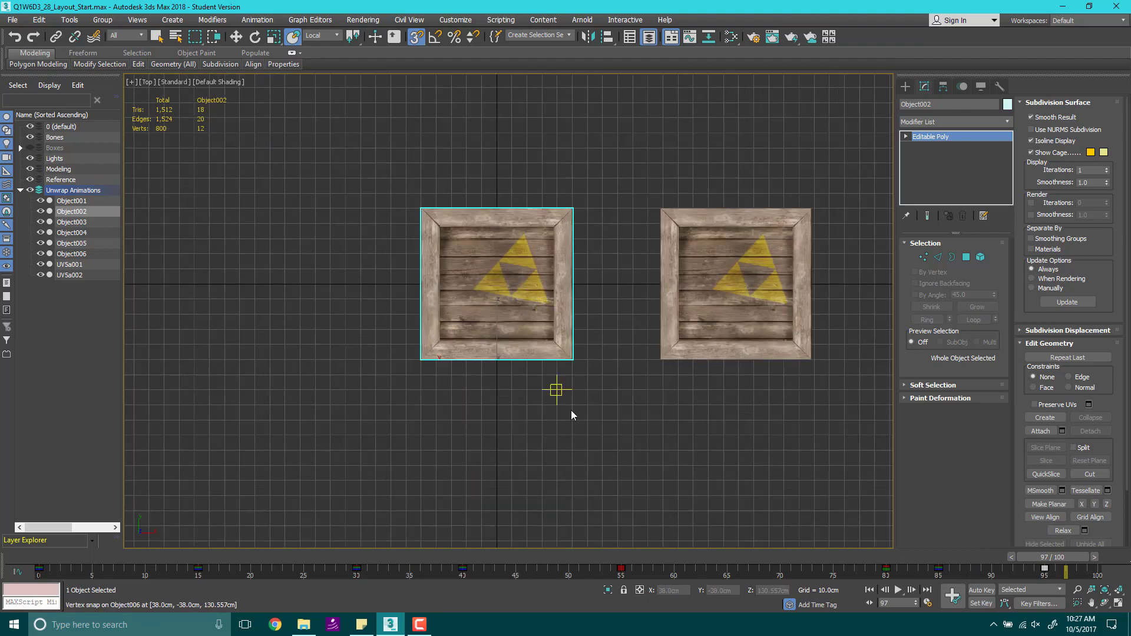
middle_drag(654, 276, 543, 290)
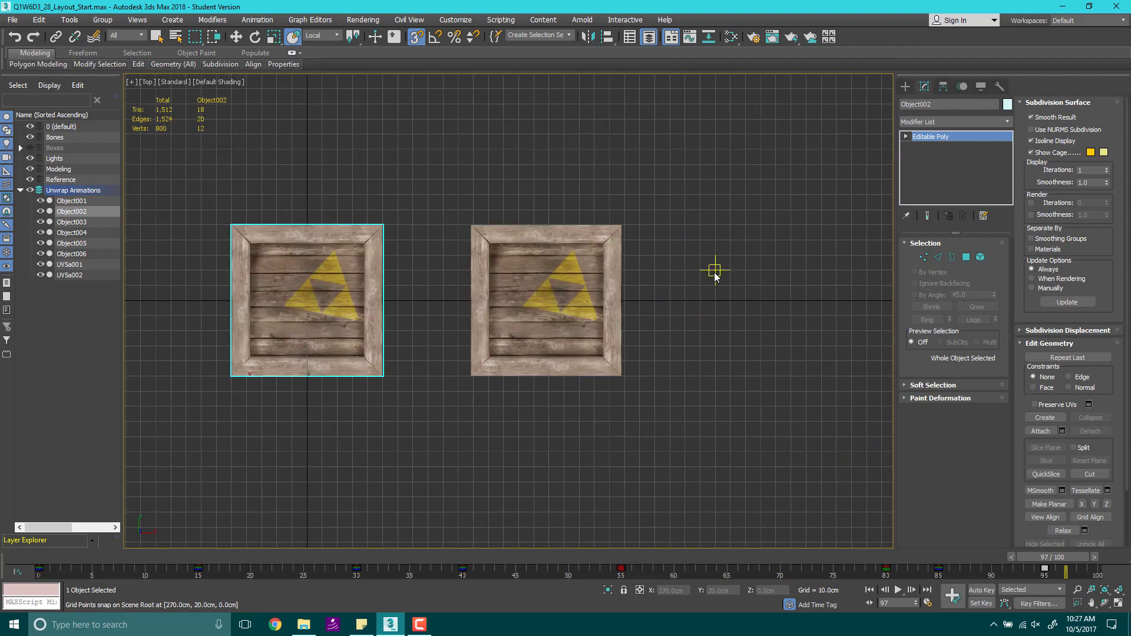
click(609, 315)
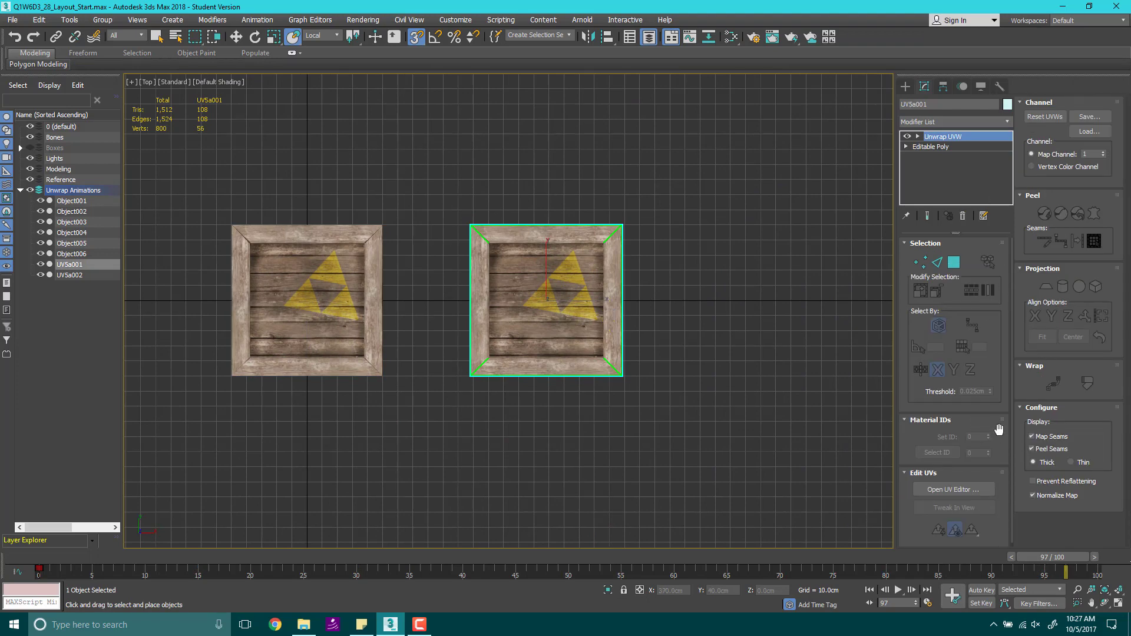
Step: Open the crate's UVs in the UV editor, reset the texture list and display Map #9 as the background
click(953, 490)
click(872, 79)
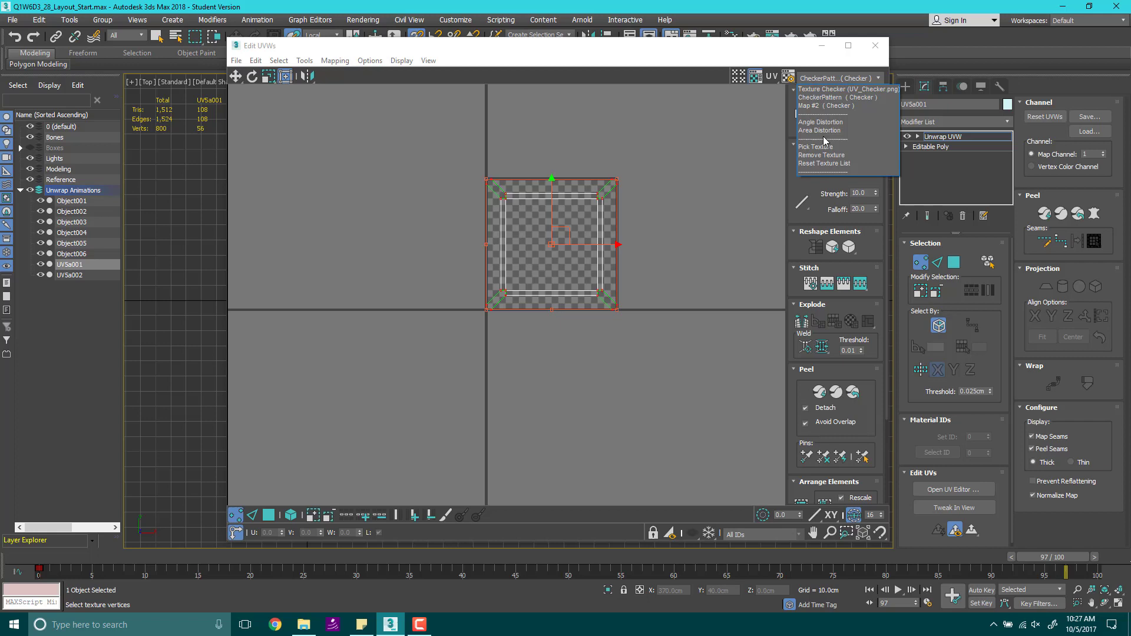
click(825, 163)
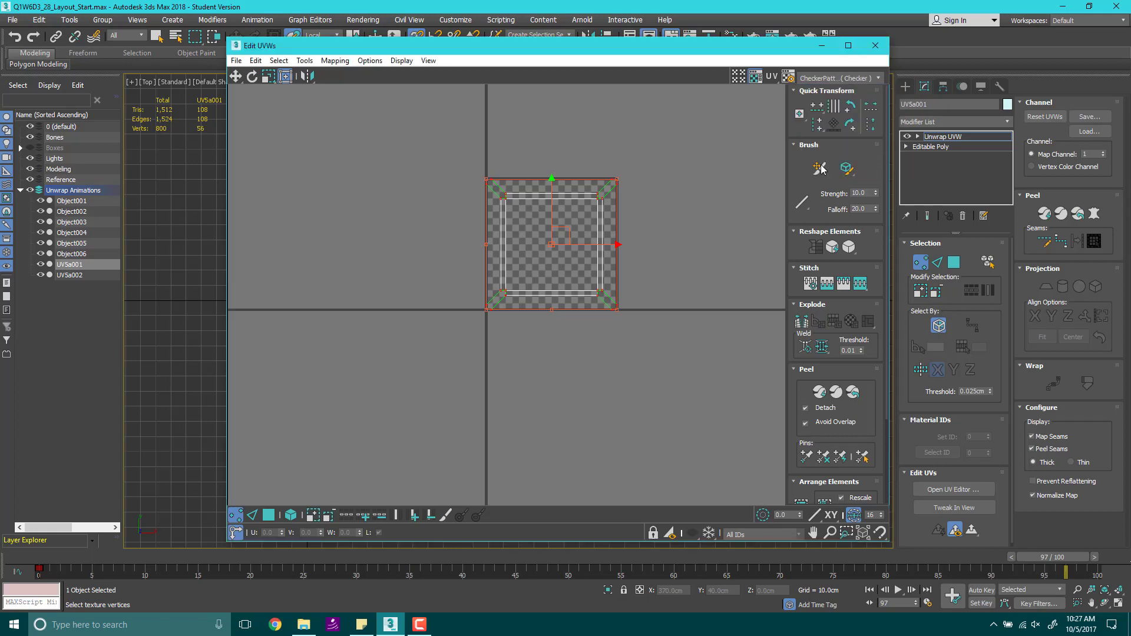
click(861, 79)
click(859, 112)
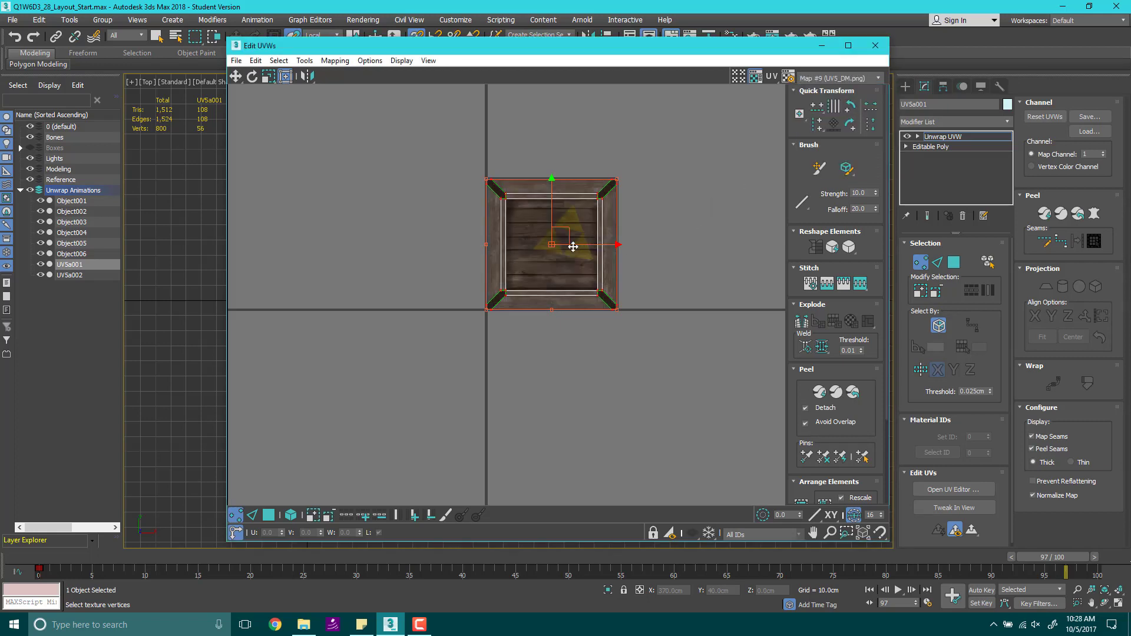
Step: Examine how the crate's UV shells sit on the wood texture, especially the dark diagonal gap at the upper-right corner
scroll(572, 247, up, 4)
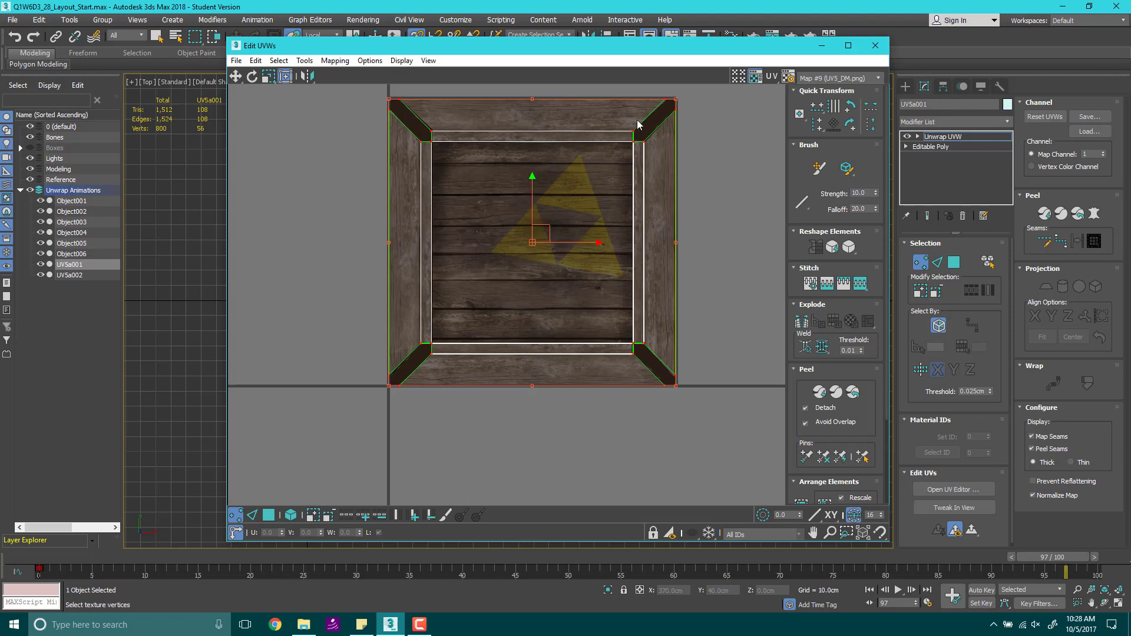
scroll(660, 131, up, 3)
scroll(660, 131, down, 4)
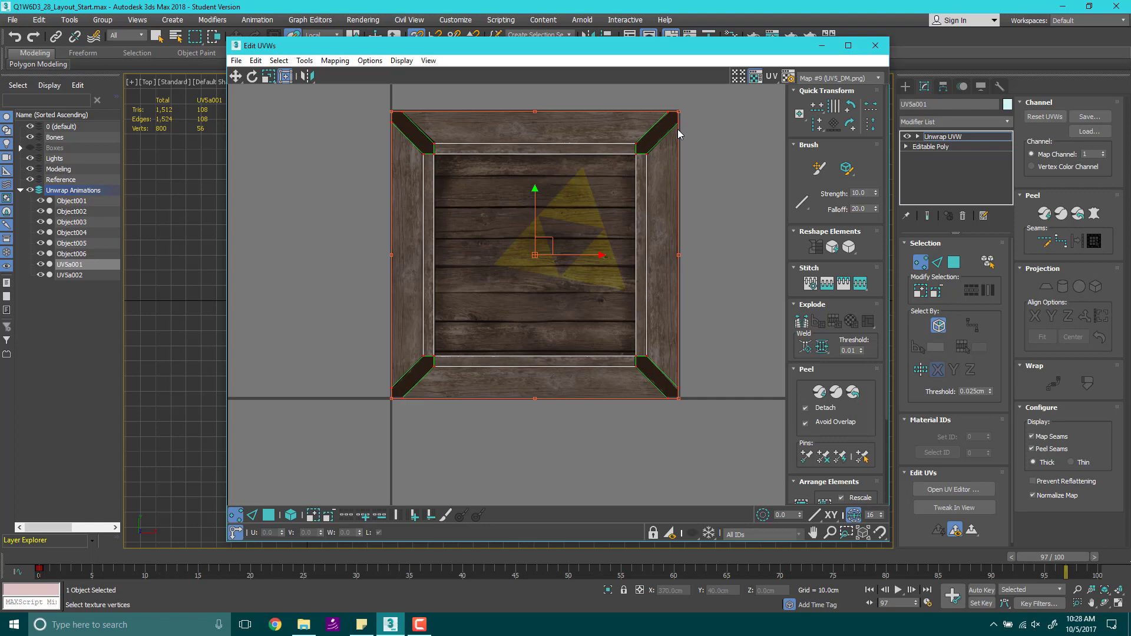
scroll(661, 127, up, 3)
scroll(705, 169, down, 3)
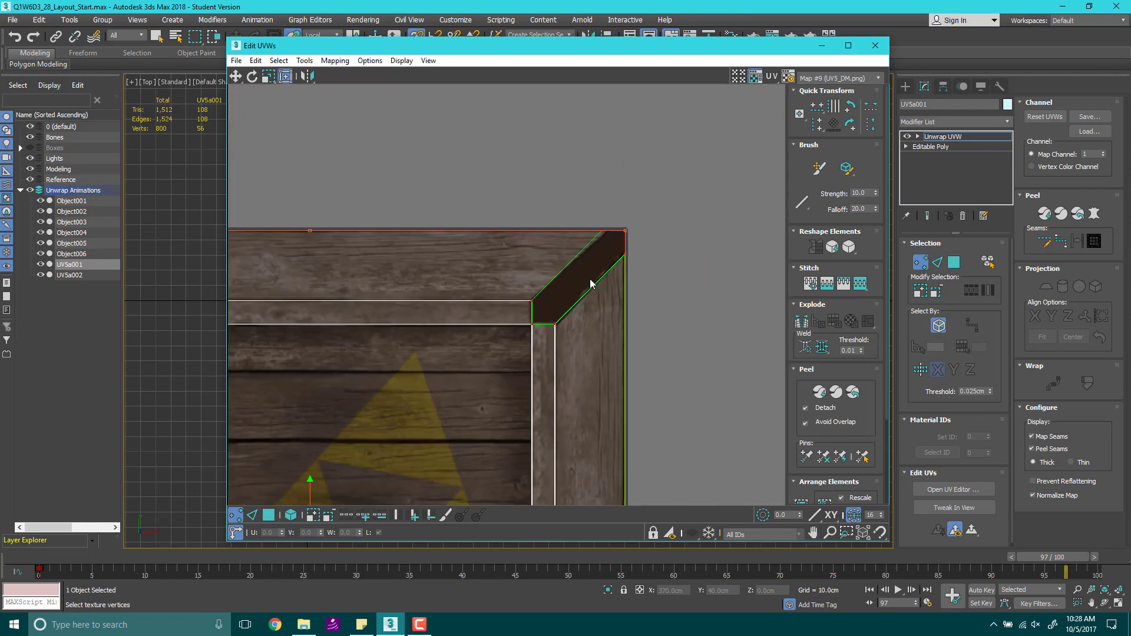
scroll(587, 266, up, 3)
scroll(537, 371, up, 2)
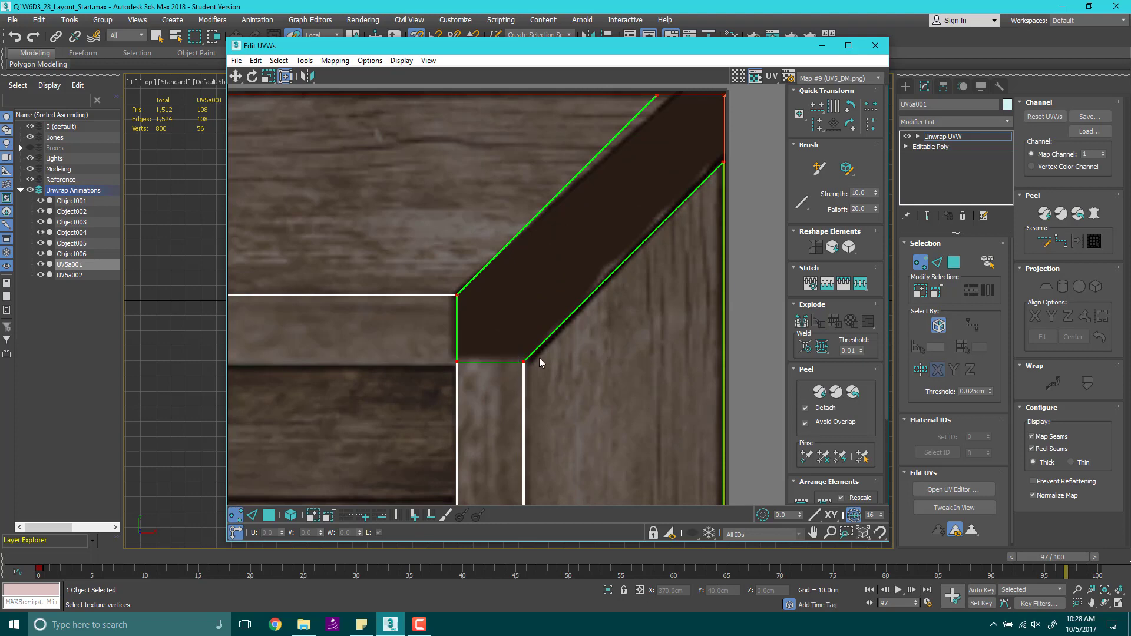
scroll(649, 122, down, 2)
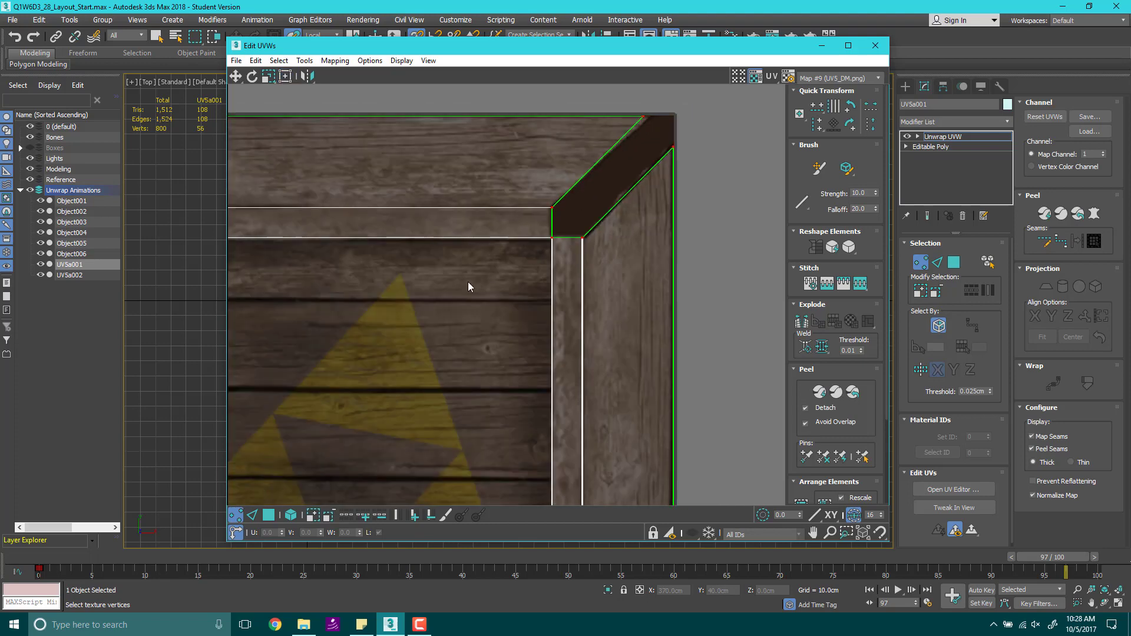
middle_drag(468, 281, 463, 225)
scroll(617, 214, down, 3)
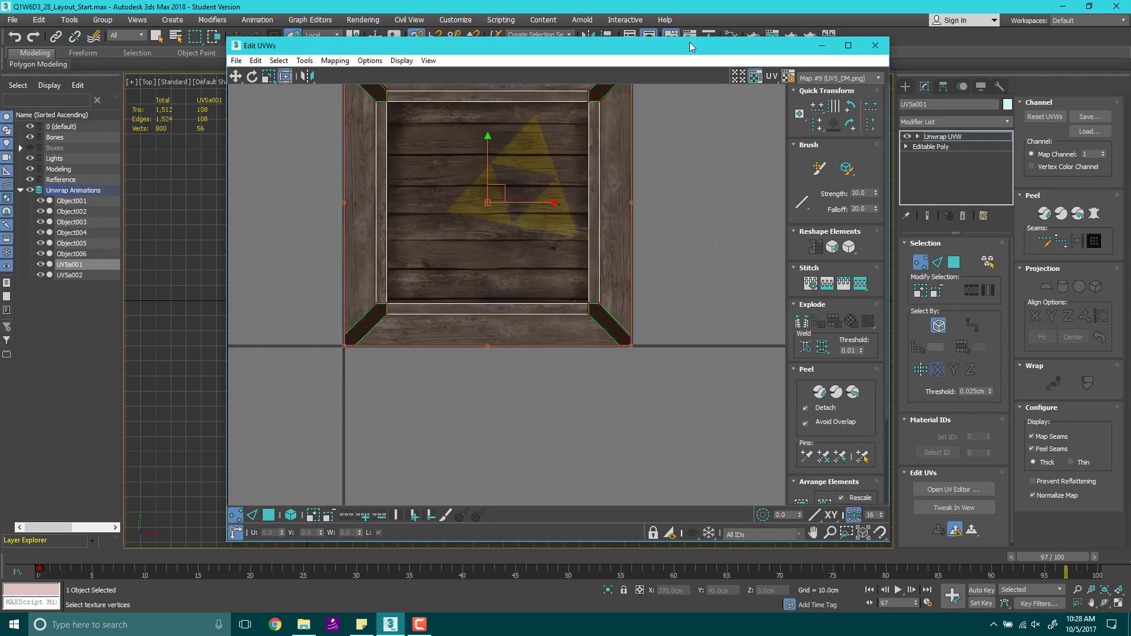
Step: Close the UV editor, orbit to an angled view of the crate, and hide its unwrap seam display
click(877, 45)
middle_drag(552, 288, 561, 250)
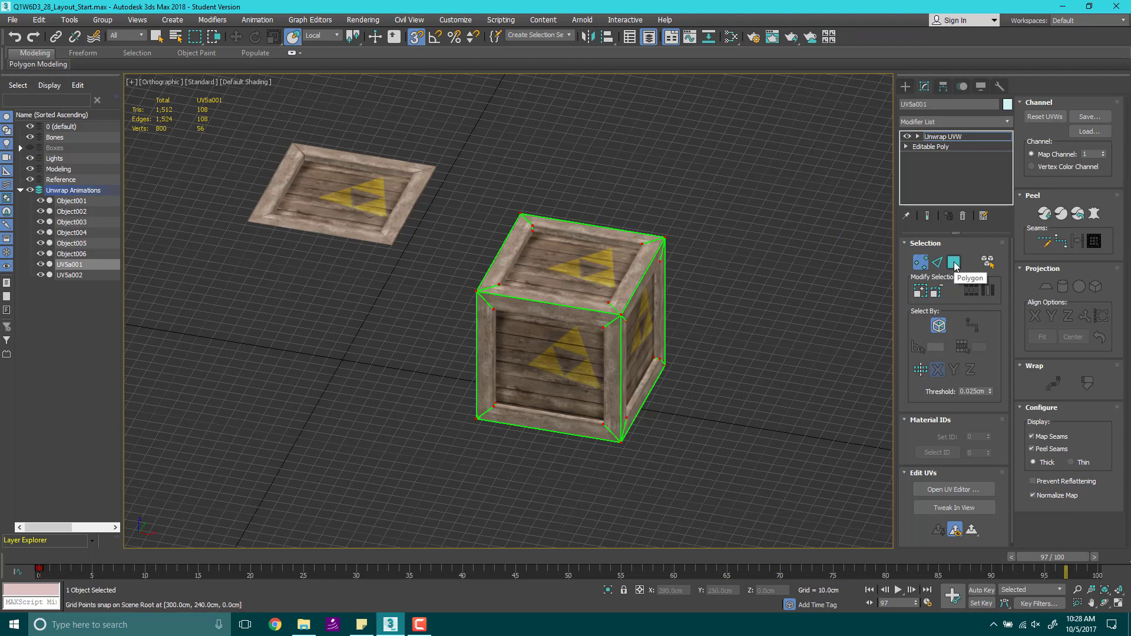
middle_drag(651, 354, 536, 346)
scroll(536, 346, down, 3)
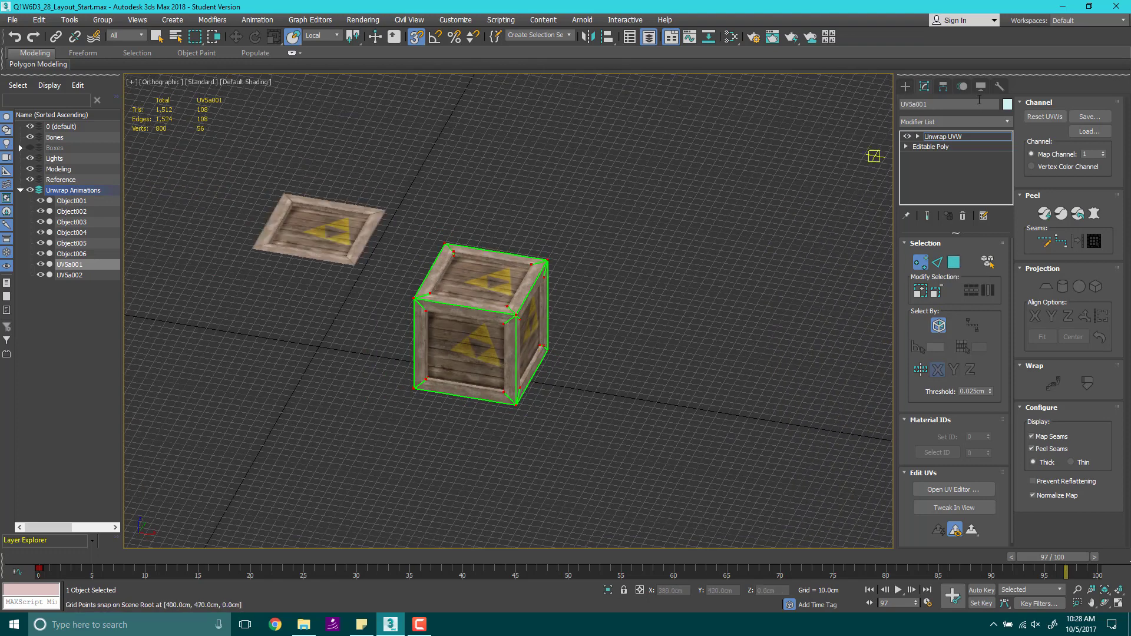
click(907, 87)
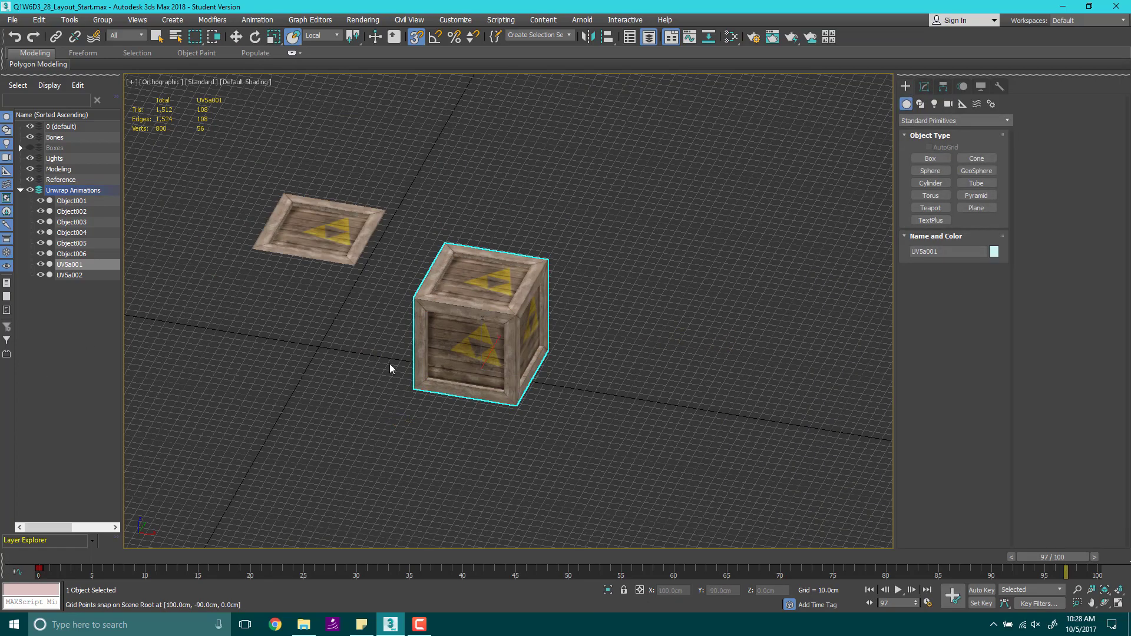
Step: Compare the intact crate with the stacked panels from the left side and from several angled close-up views
alt+middle_drag(390, 368, 471, 312)
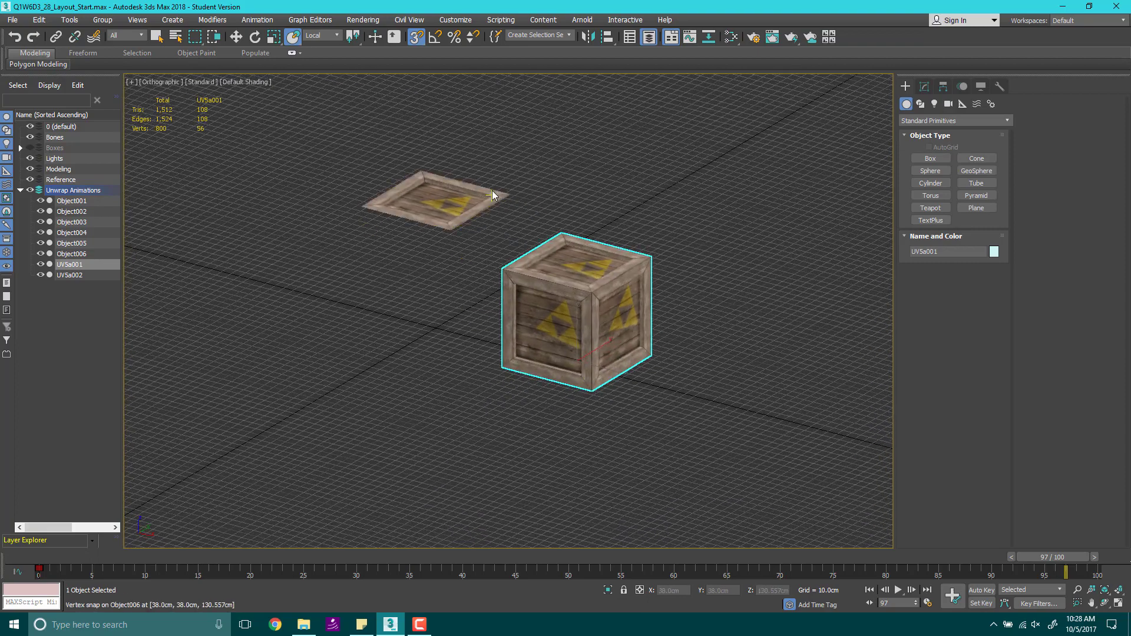
middle_drag(497, 194, 497, 217)
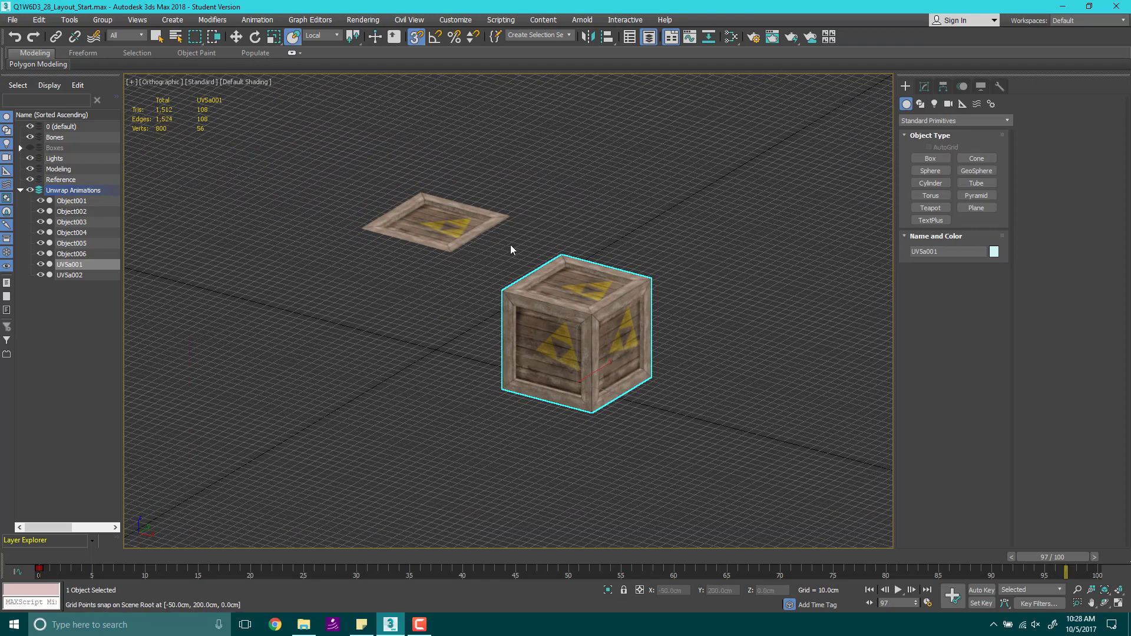
middle_drag(513, 247, 493, 250)
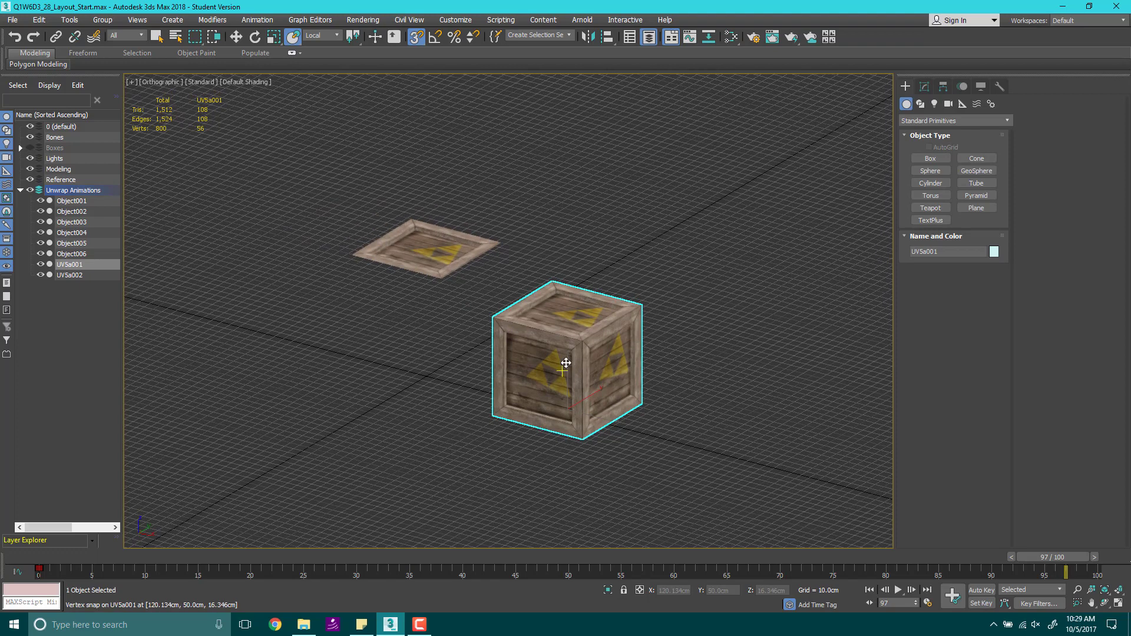
key(l)
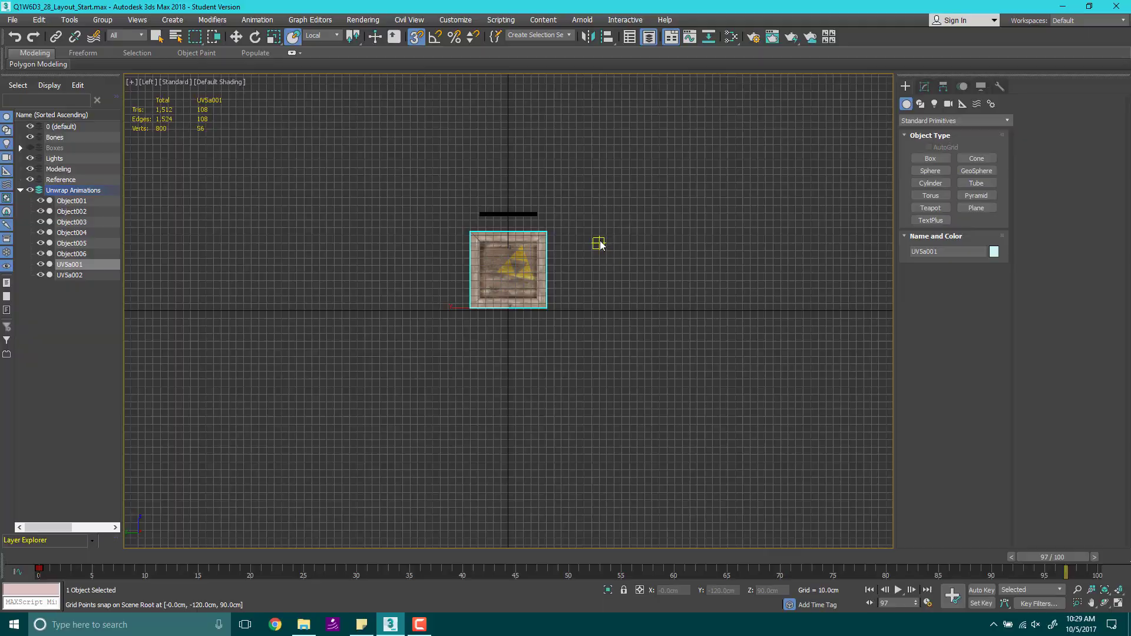
alt+middle_drag(598, 243, 495, 312)
scroll(487, 288, up, 4)
scroll(486, 291, up, 4)
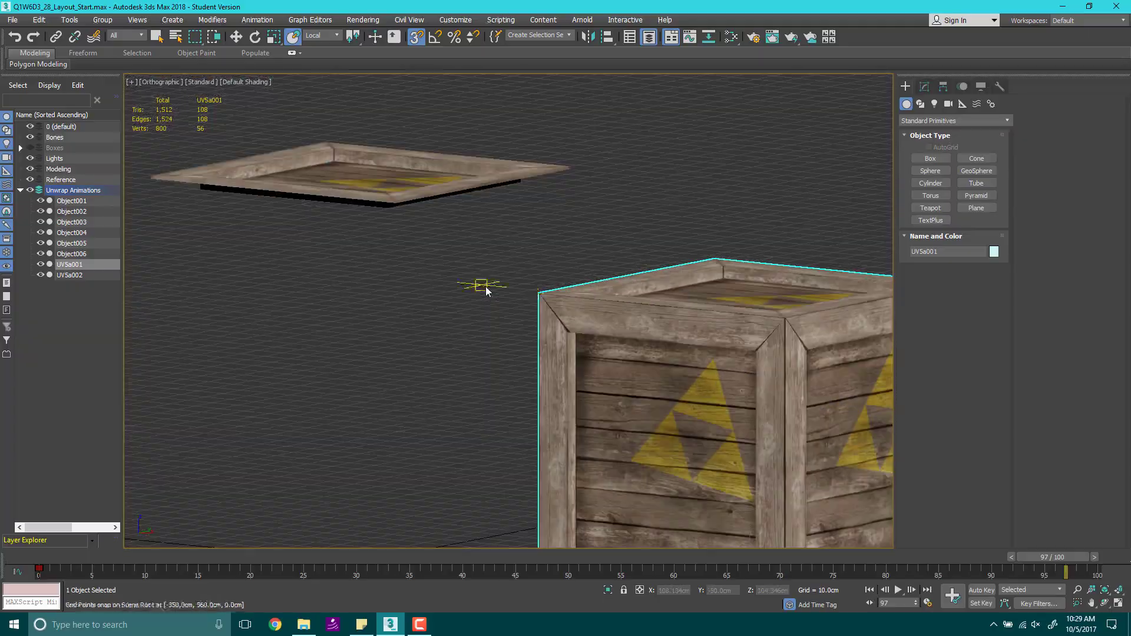
scroll(475, 285, down, 2)
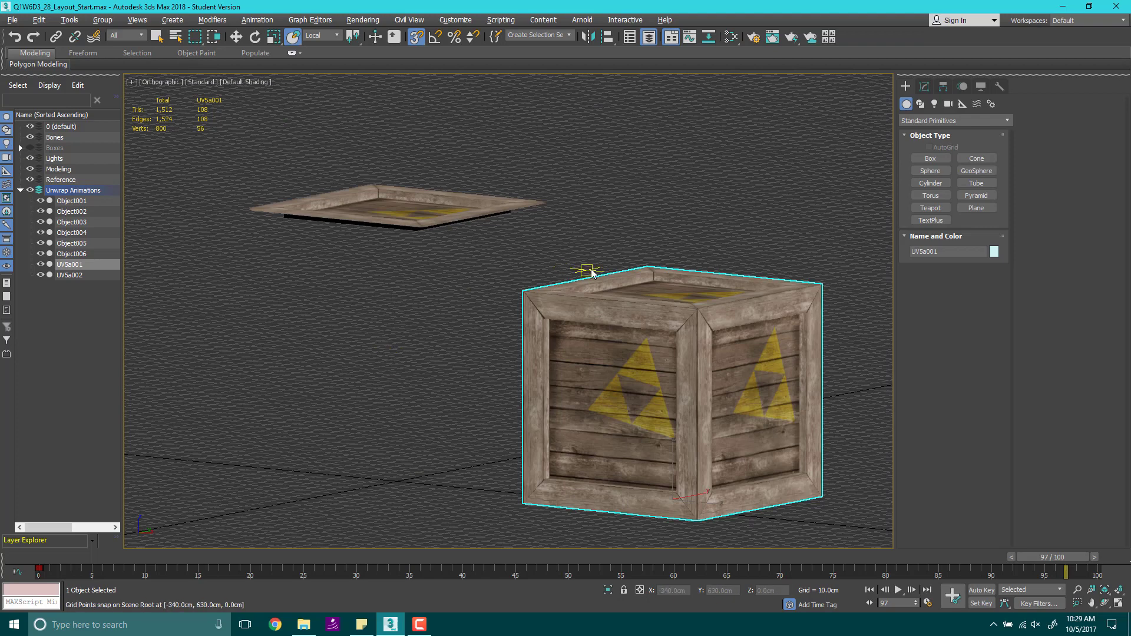
mouse_move(585, 268)
alt+middle_down()
mouse_move(638, 296)
mouse_move(583, 262)
mouse_move(601, 278)
alt+middle_up()
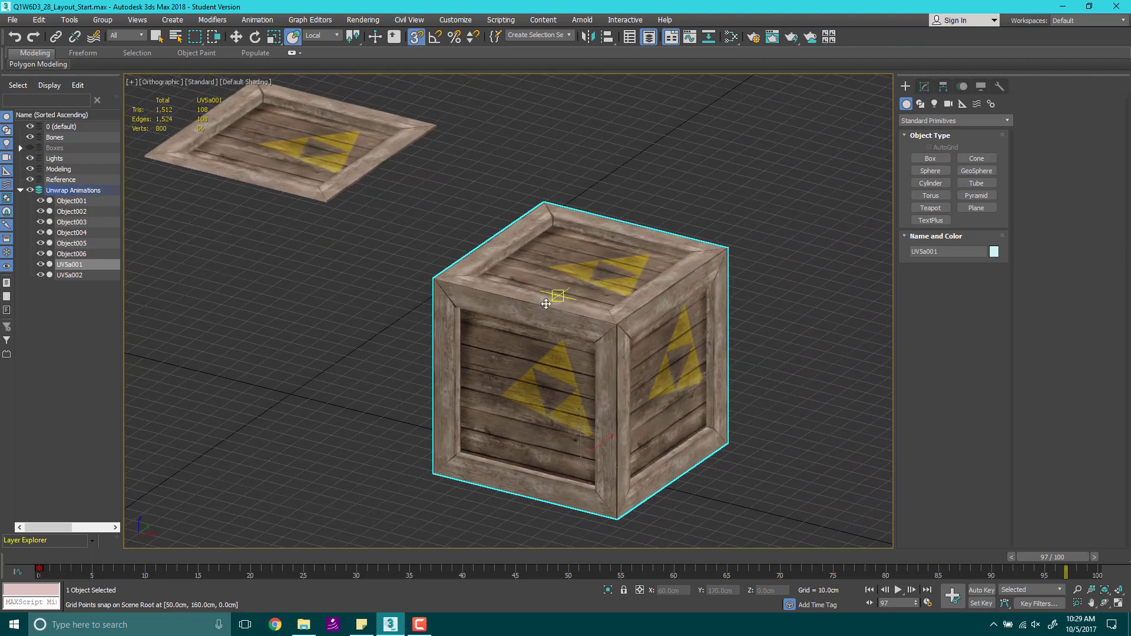
middle_drag(545, 304, 615, 322)
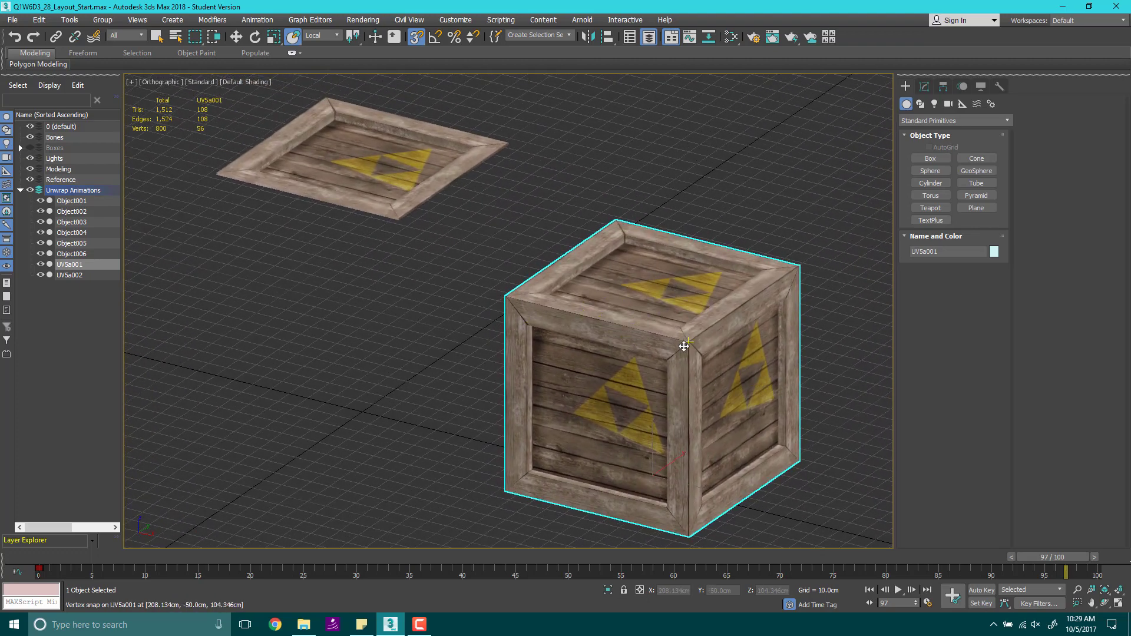
Step: Display the crate's Unwrap UVW seams again and inspect them along its edges and frame corners
click(924, 87)
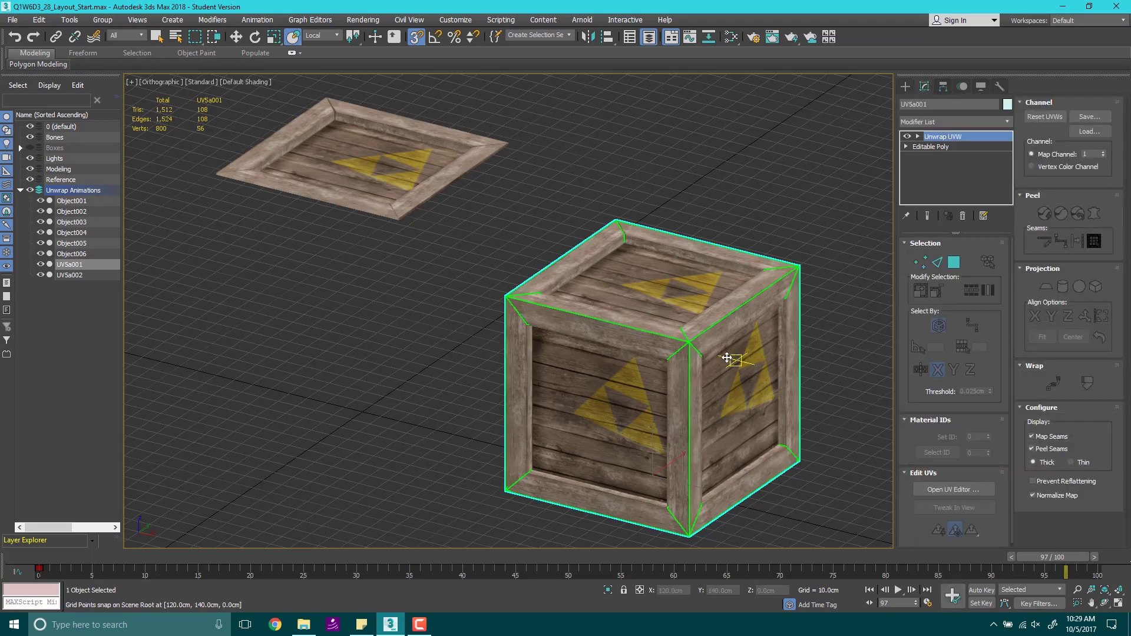
middle_drag(715, 432, 718, 342)
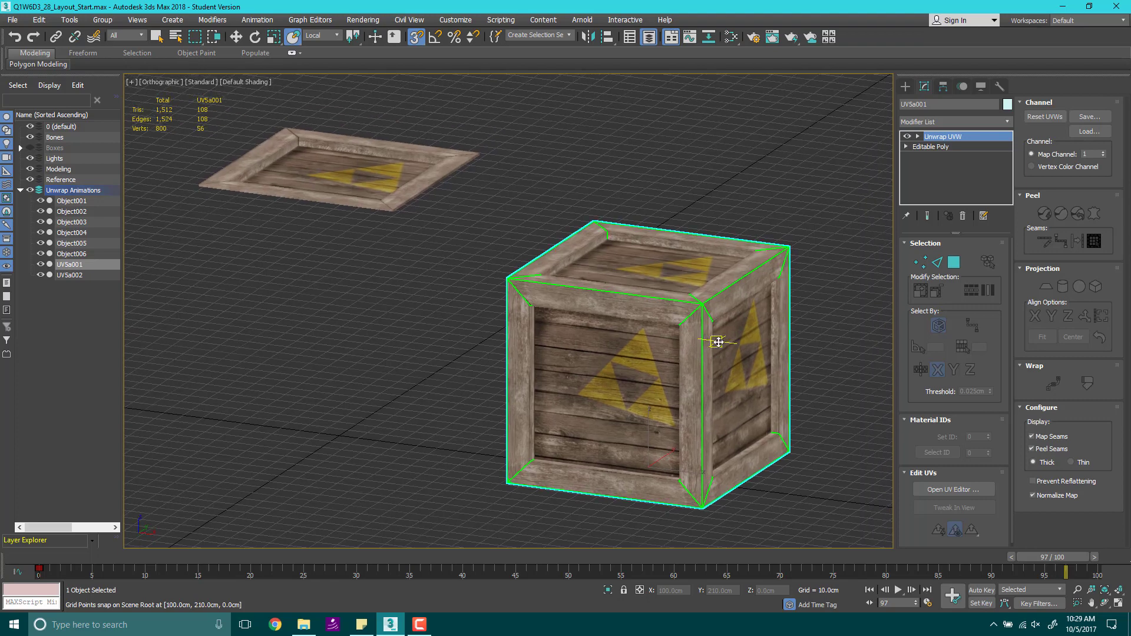